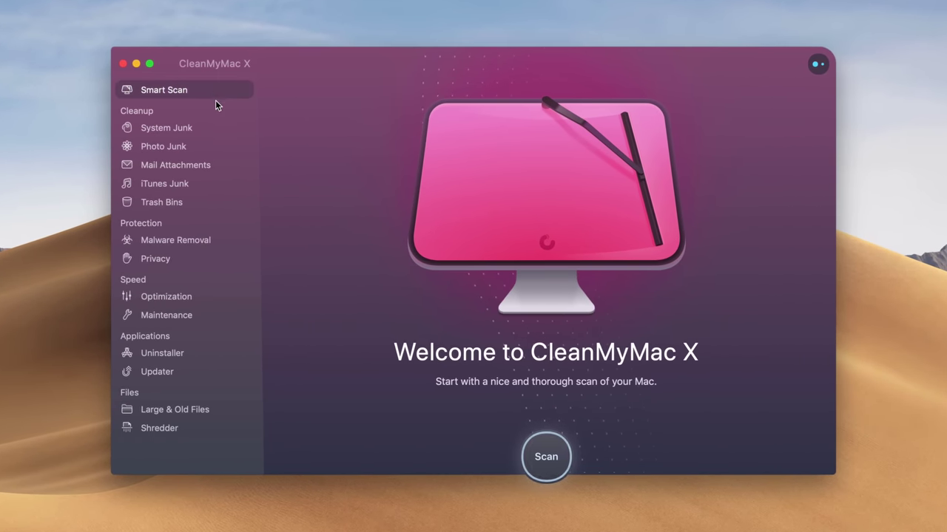
- Run a CleanMyMac X Smart Scan, finding 26.04 GB of junk, no threats and 3 speed tasks
left_click(547, 458)
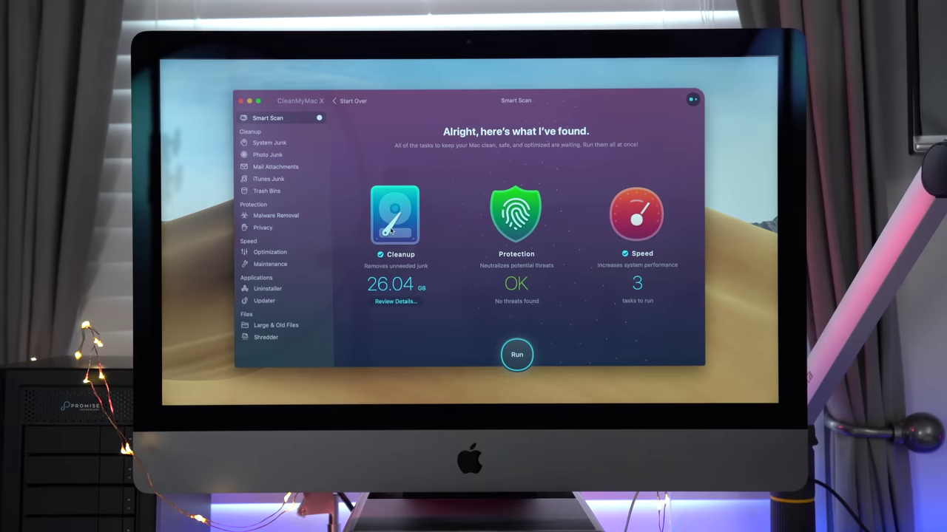
mouse_move(392, 231)
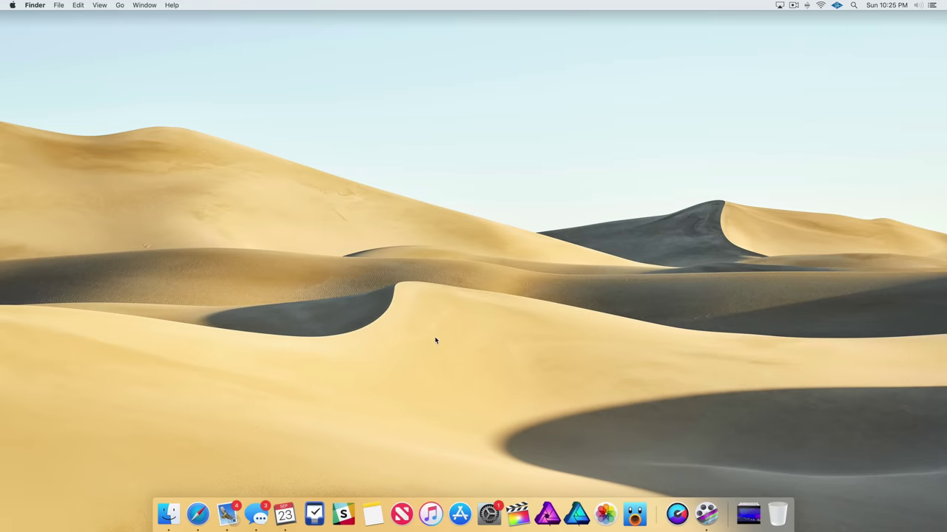
- Set the General appearance to Dark, briefly trying Light, then minimize the General window
left_click(489, 513)
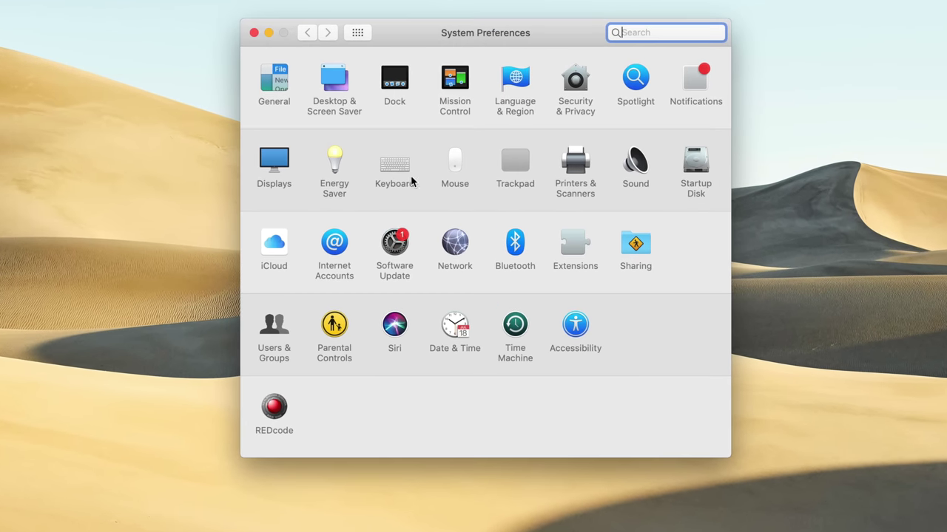
left_click(273, 81)
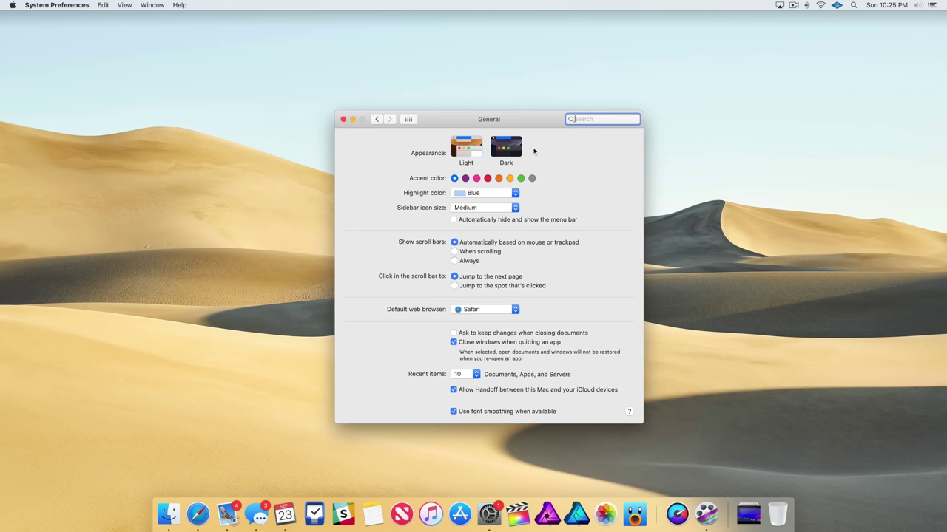
left_click(505, 148)
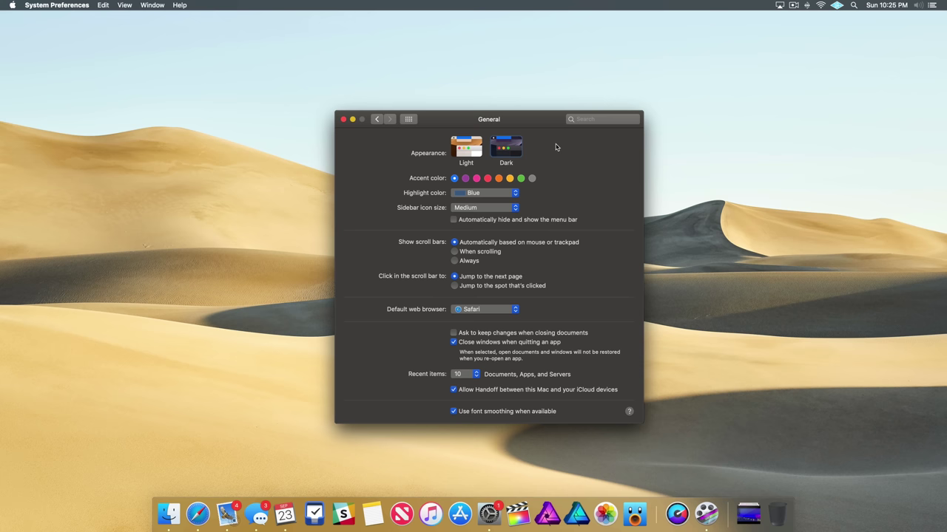
left_click(477, 146)
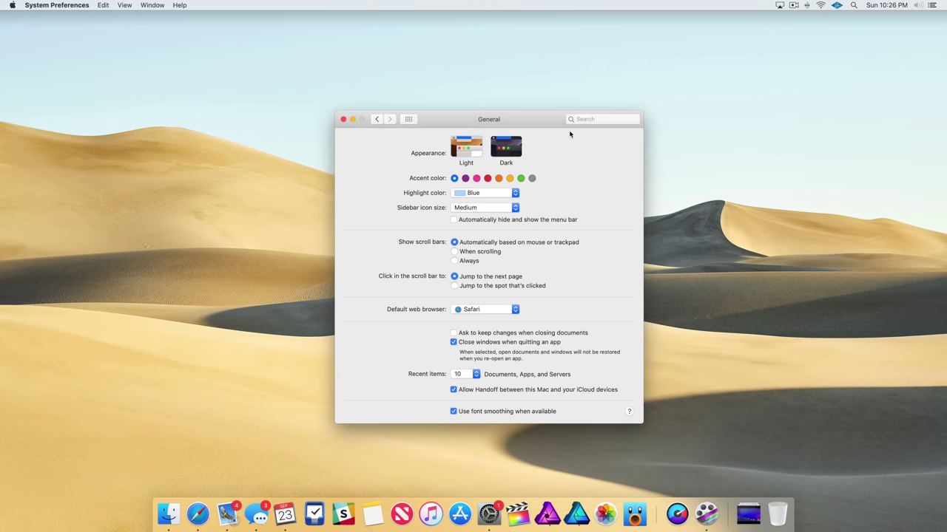
left_click(518, 145)
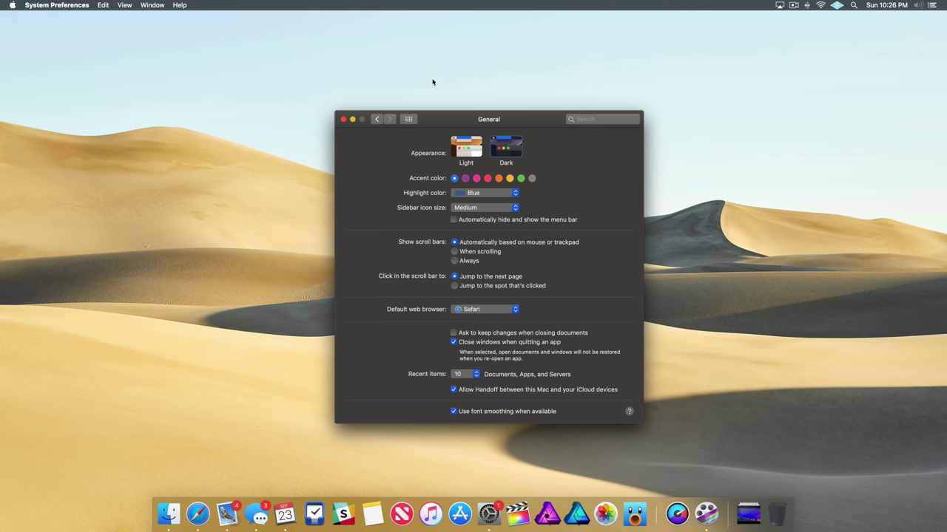
left_click(353, 119)
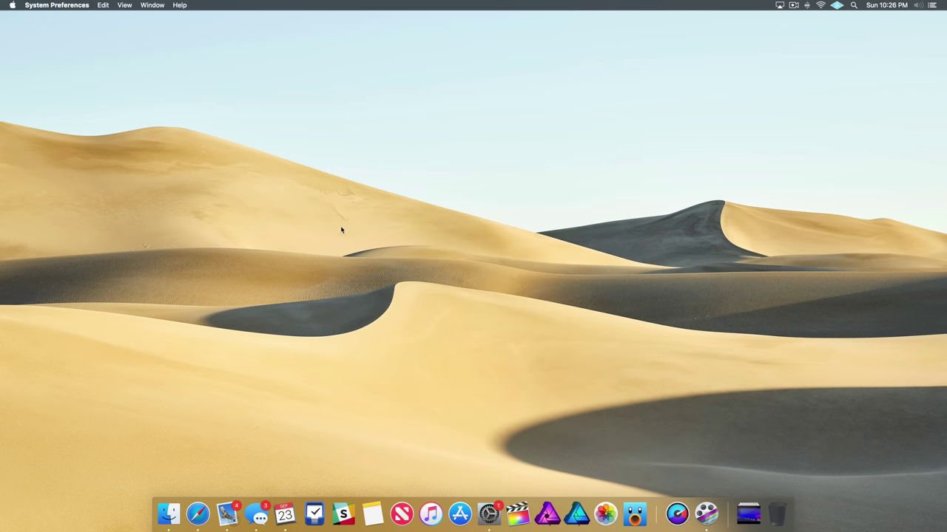
- Open Finder, Safari, Mail, Messages and Calendar windows from the Dock
left_click(168, 513)
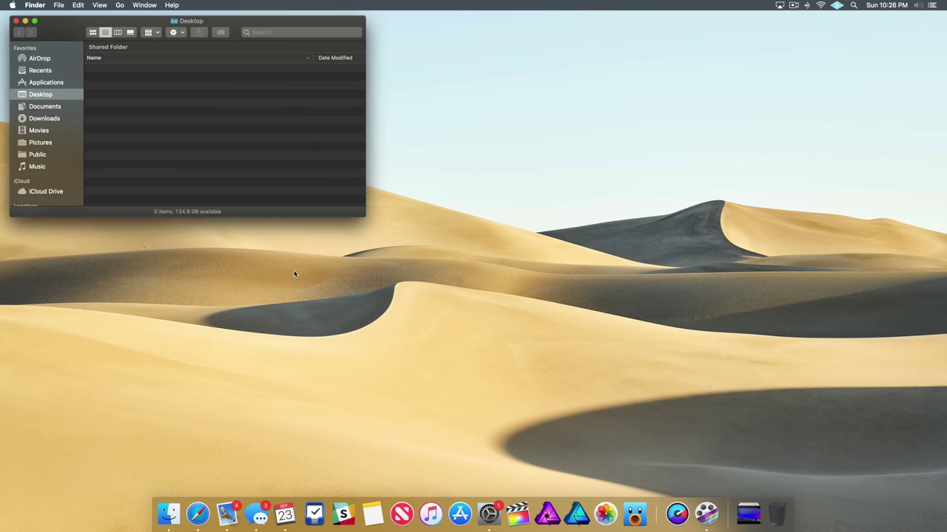
left_click(197, 513)
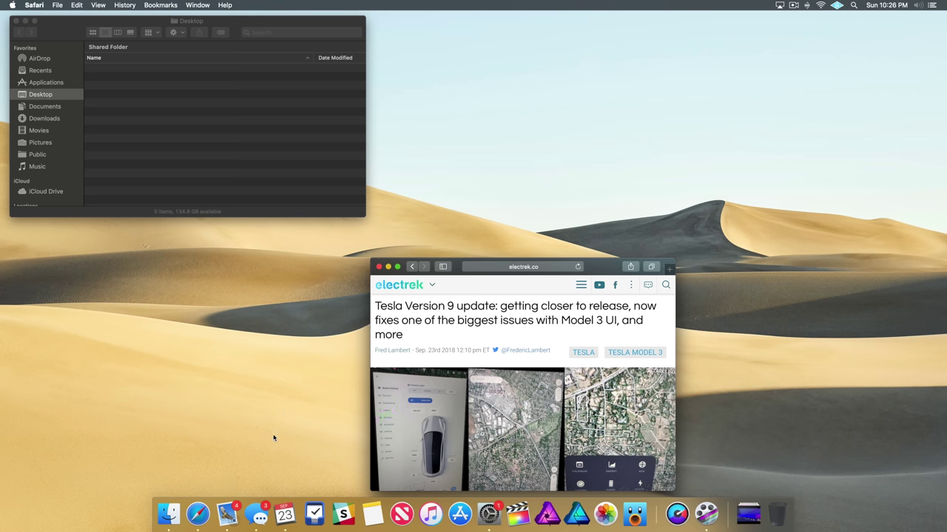
left_click(227, 513)
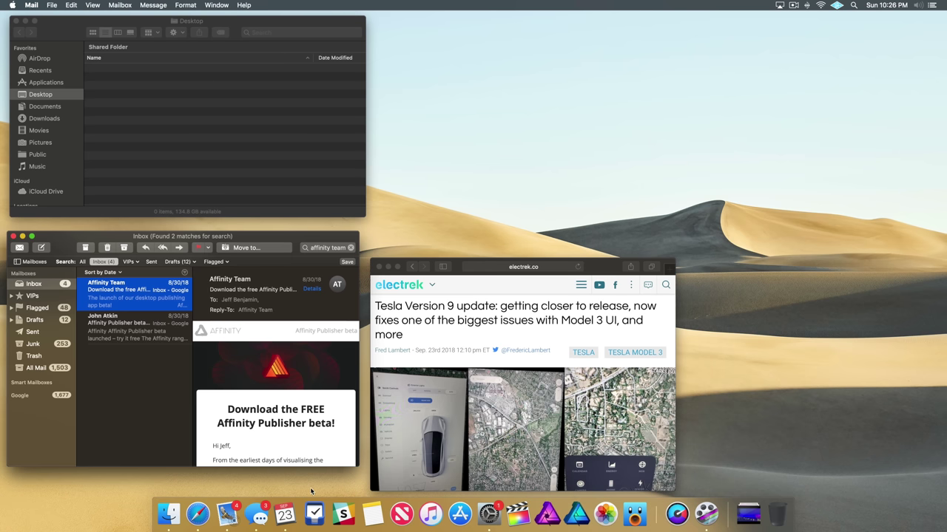
left_click(260, 513)
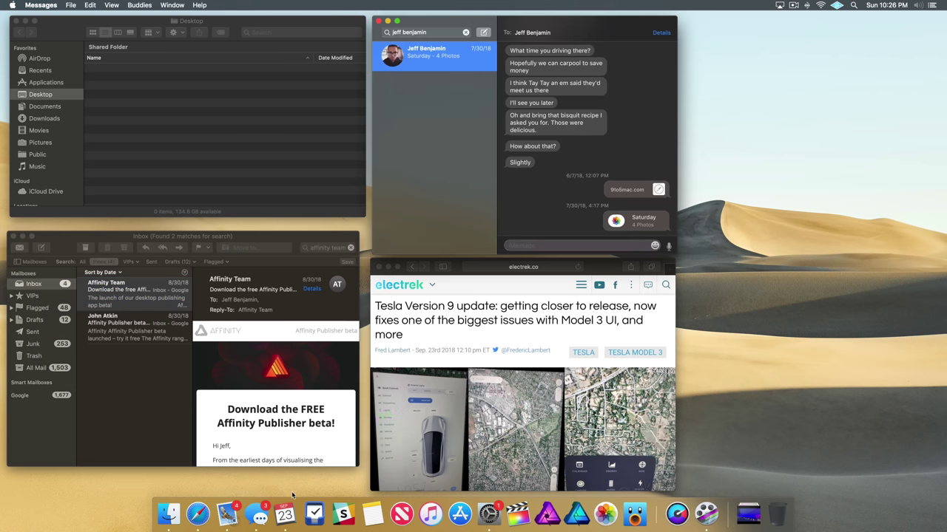
left_click(285, 513)
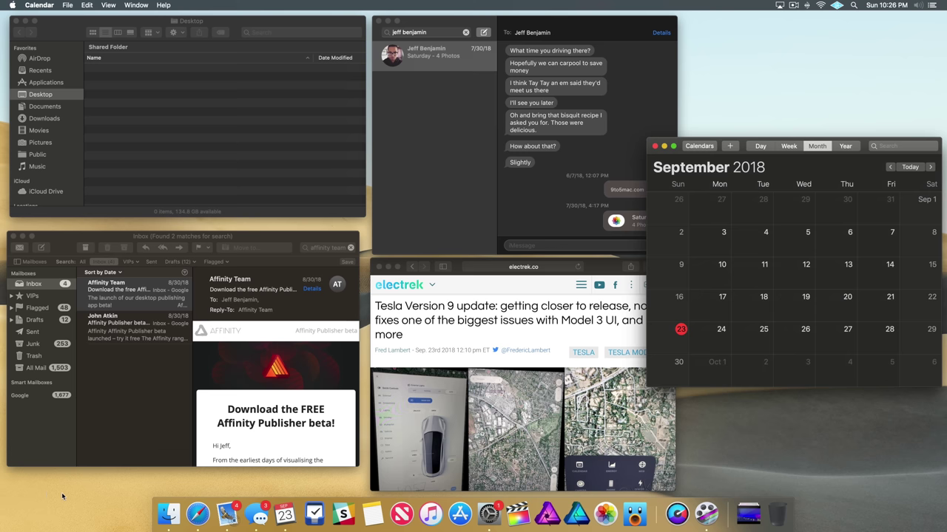
- Switch the system appearance to Light, then back to Dark
left_click(487, 509)
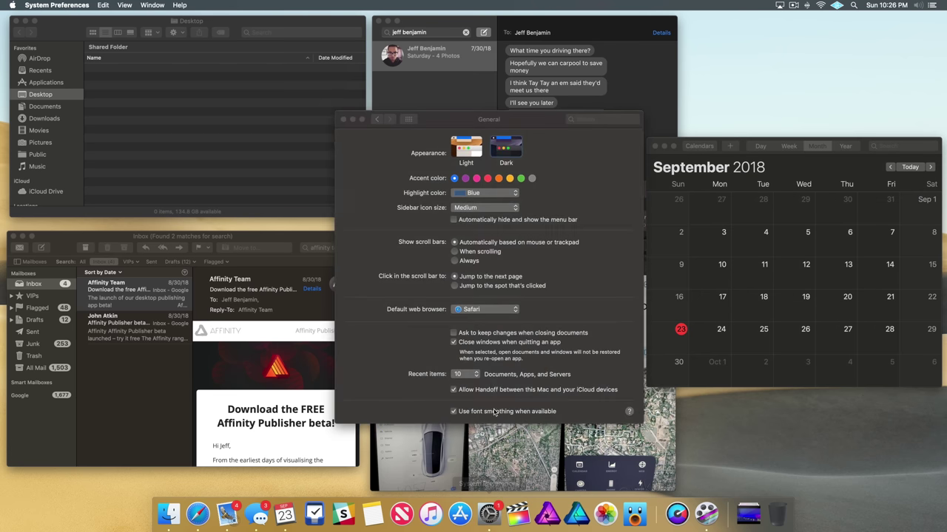
left_click(471, 150)
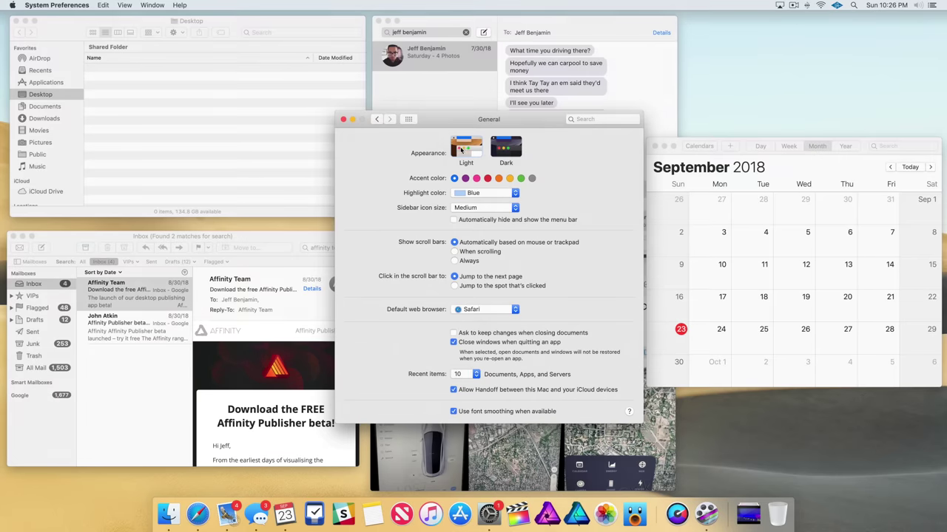
left_click(508, 148)
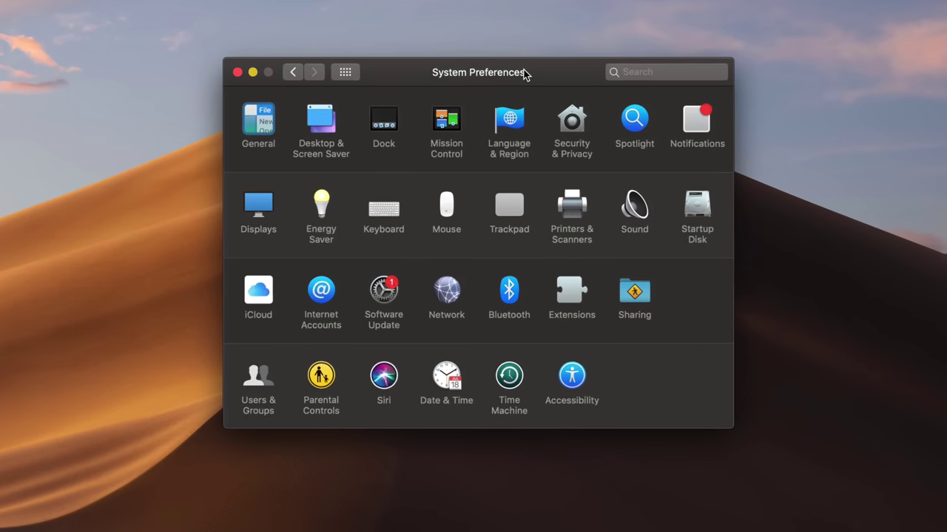
- Set the desktop picture to Dynamic Mojave after briefly trying Solar Gradients
left_click(306, 109)
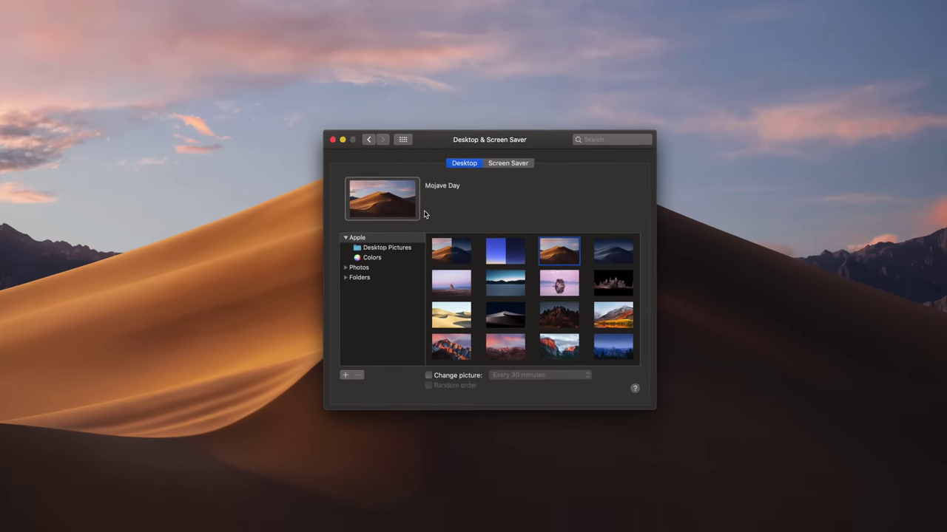
left_click(465, 257)
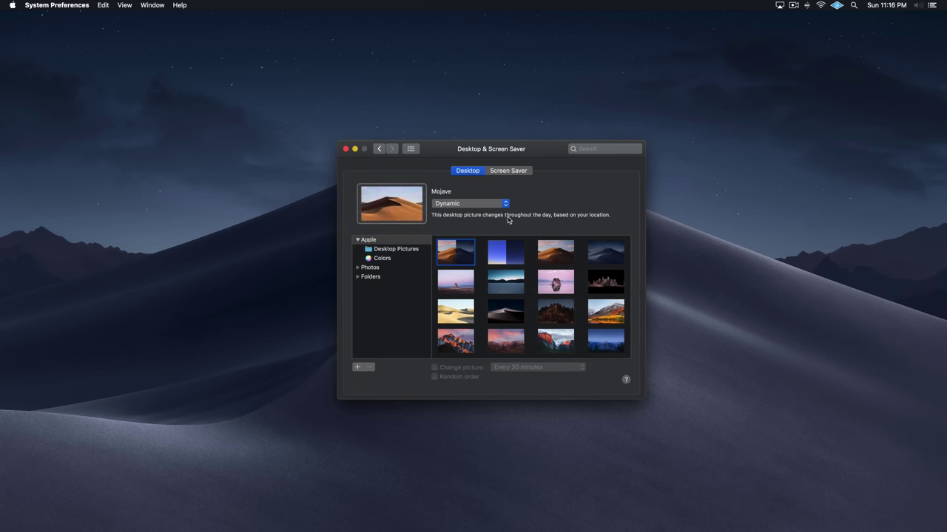
left_click(504, 204)
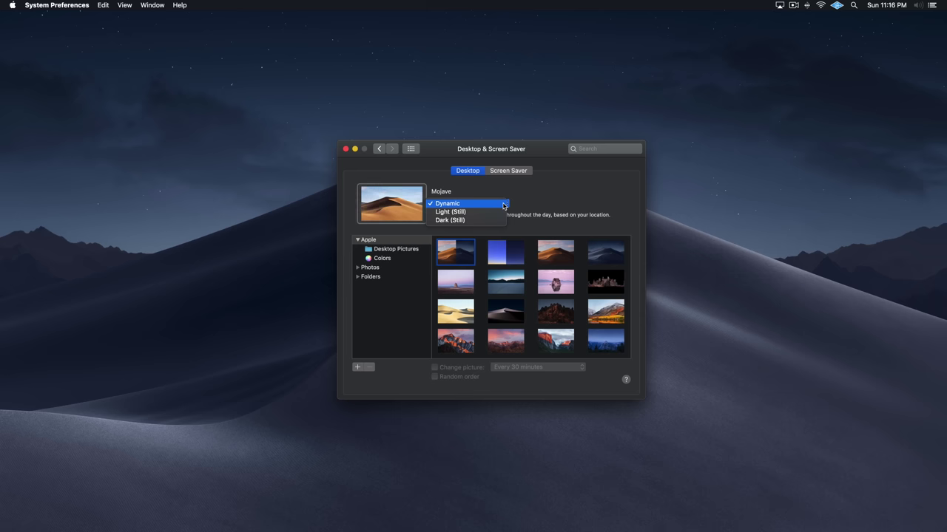
left_click(504, 205)
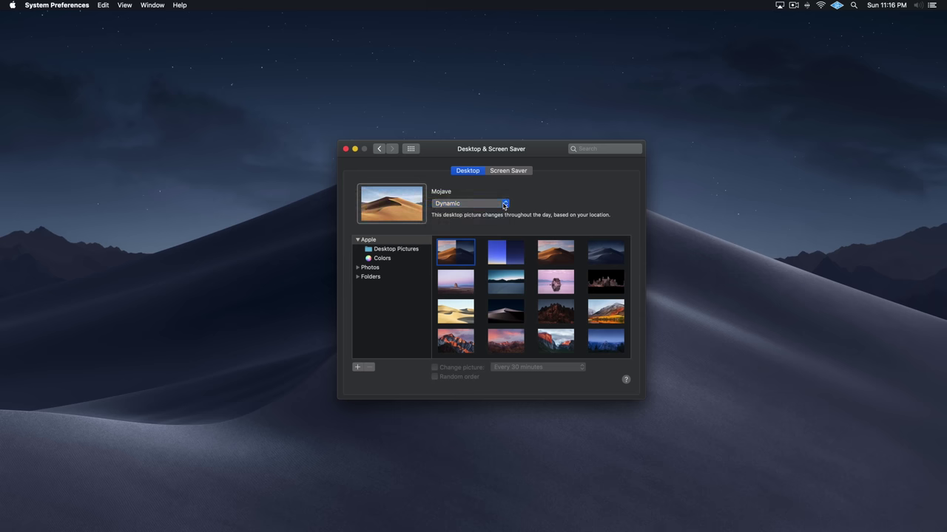
left_click(494, 254)
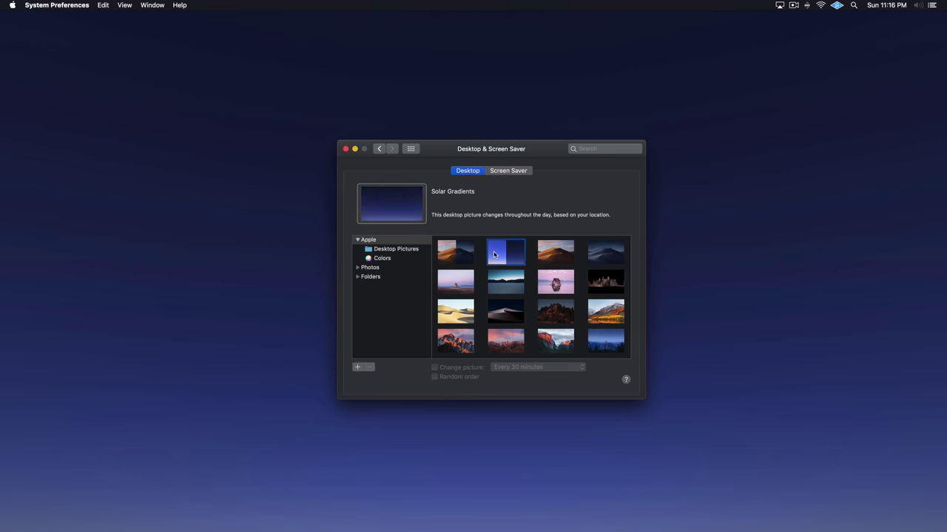
left_click(460, 255)
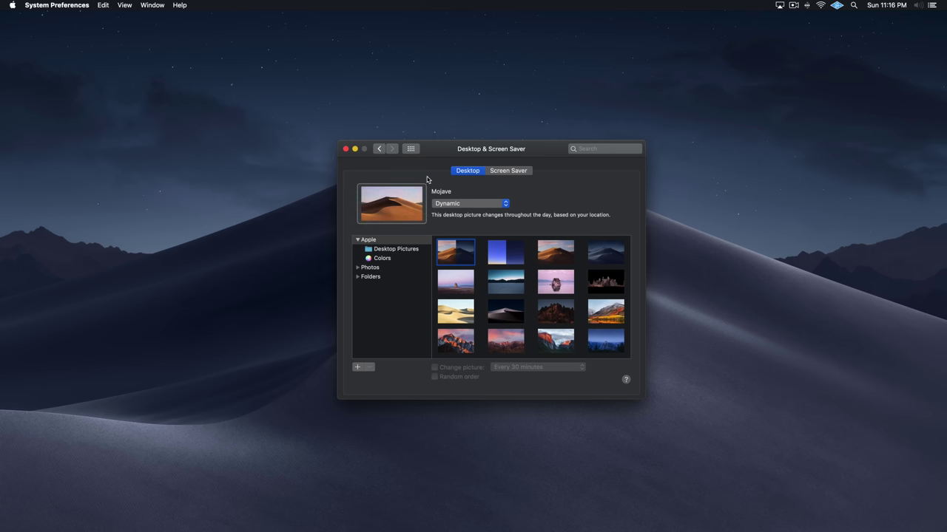
left_click_drag(429, 152, 696, 158)
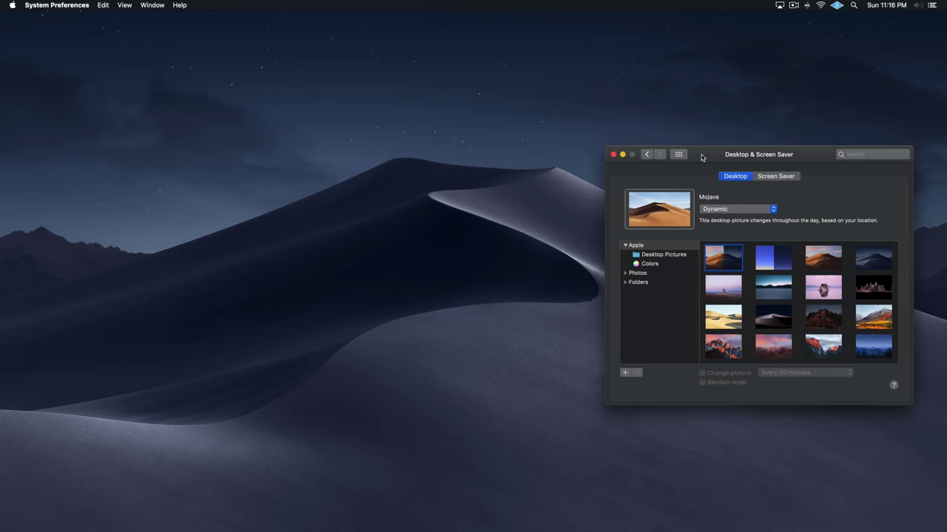
- Unlock the Date & Time settings with the administrator password
left_click(678, 155)
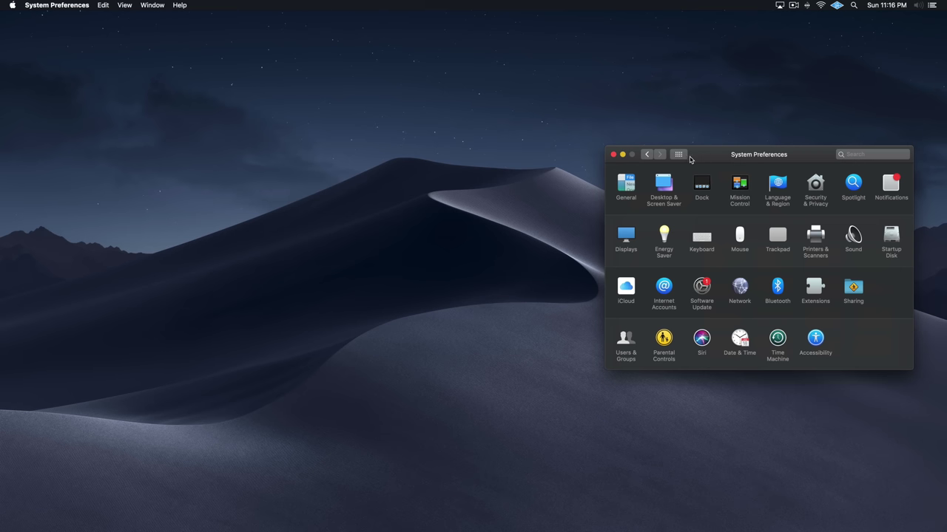
left_click(742, 339)
left_click(622, 377)
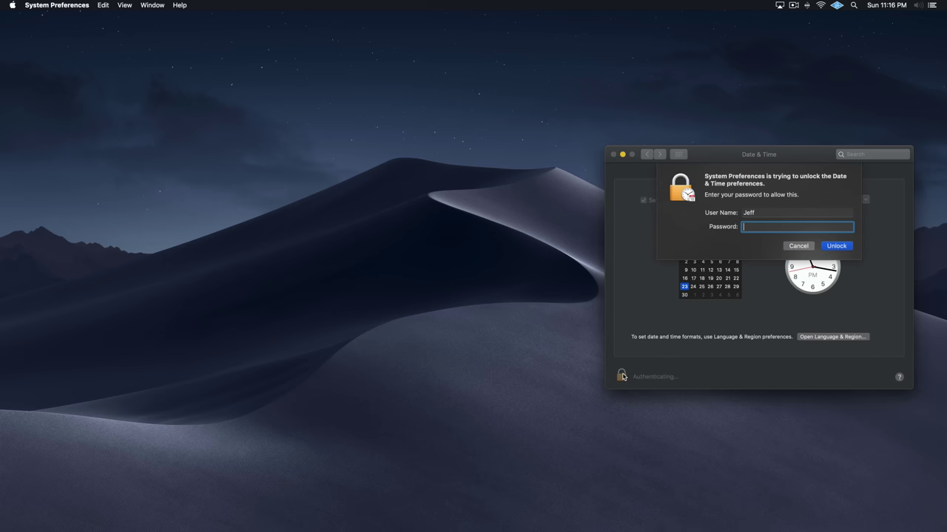
type("**********")
key("Return")
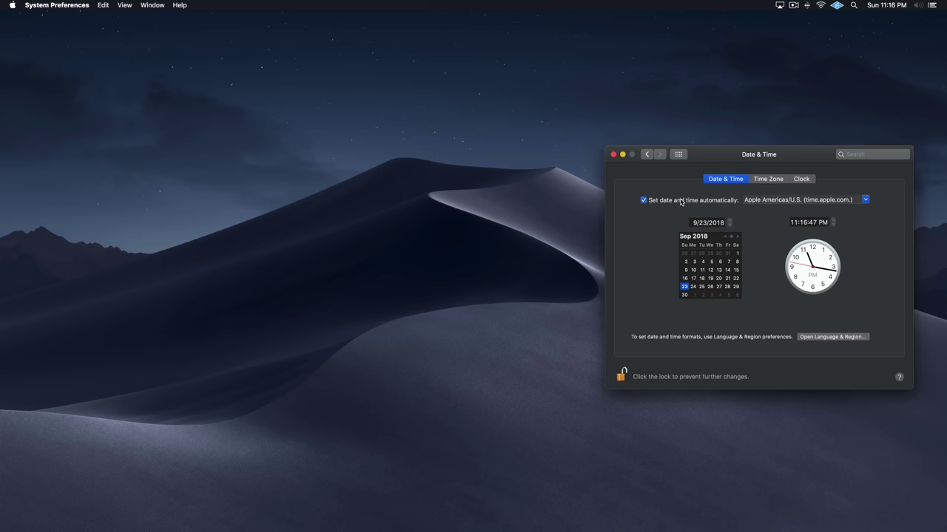
- Set the clock to 6:16 AM and then 10 AM, saving each time
left_click(793, 222)
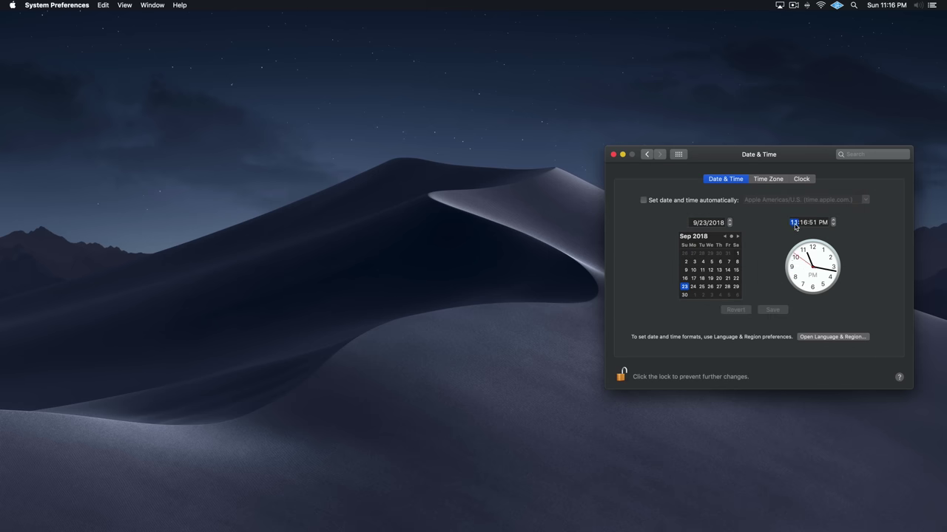
type("6")
left_click(824, 222)
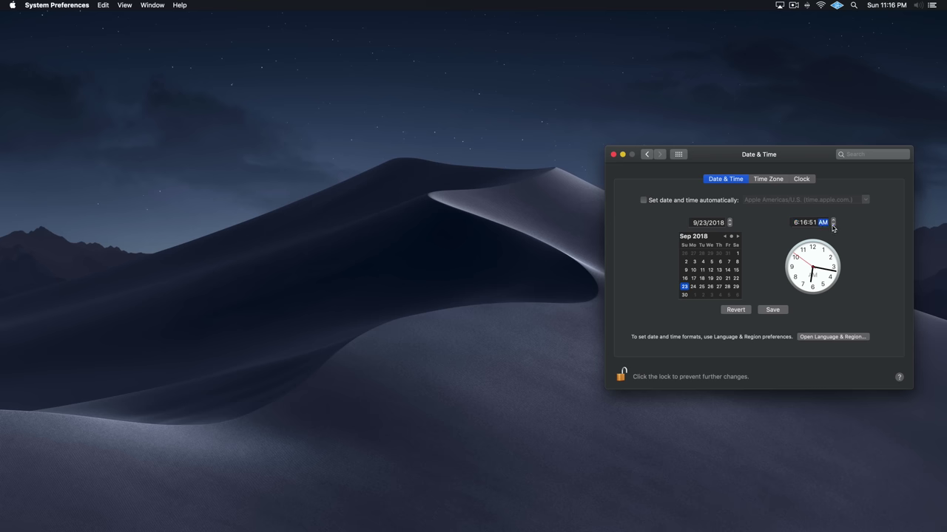
left_click(770, 311)
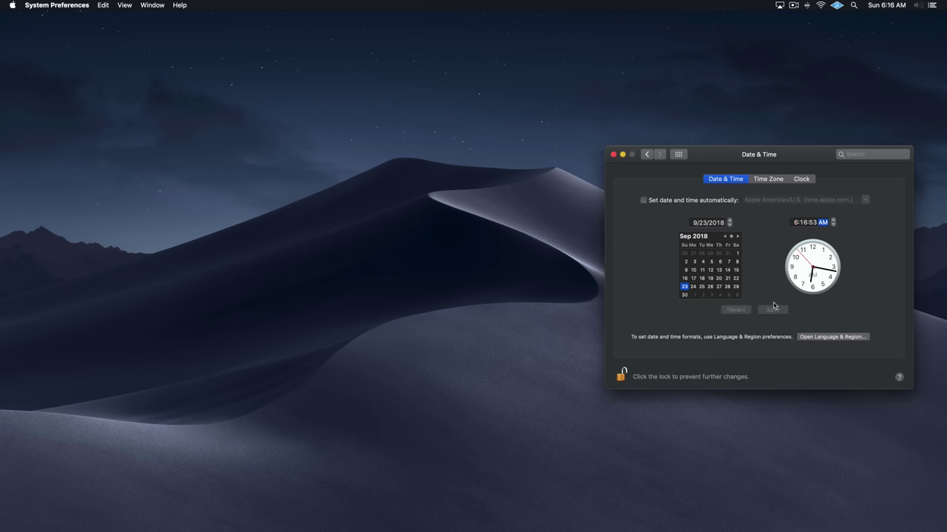
left_click(795, 223)
type("7")
type("10")
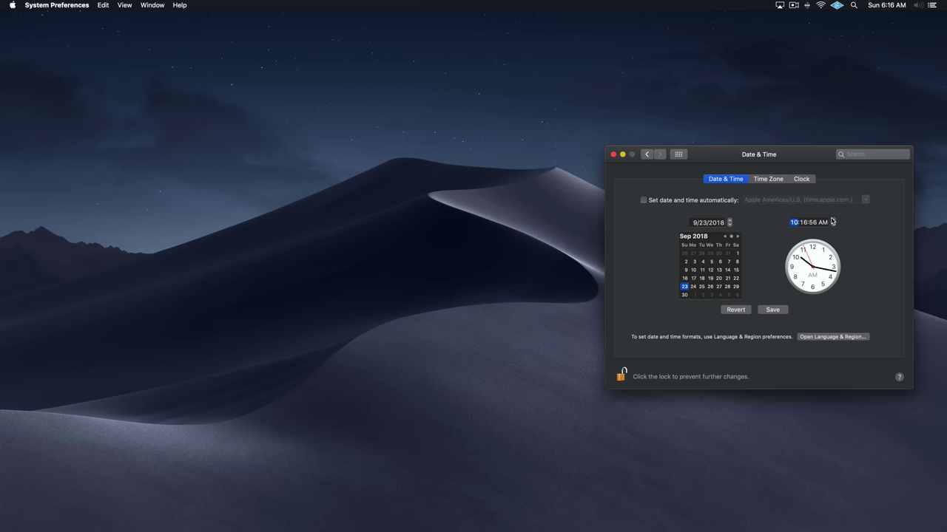
left_click(774, 310)
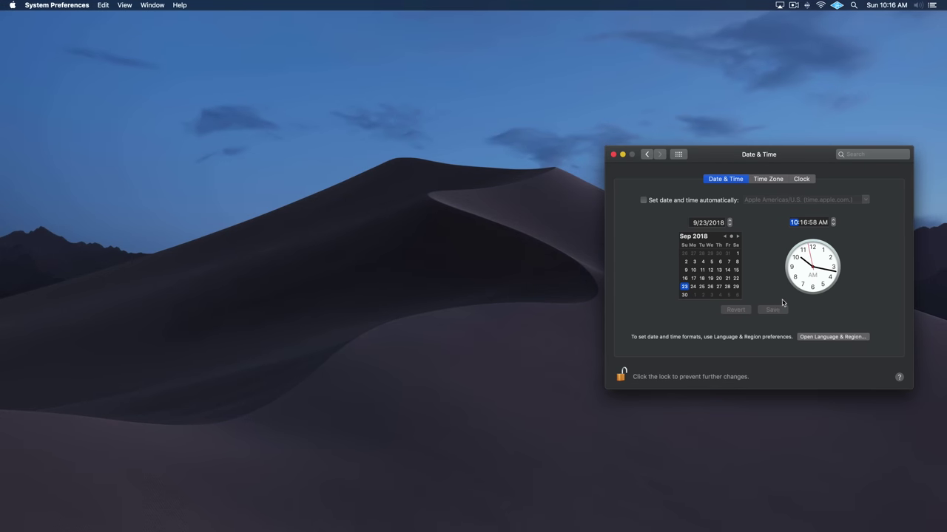
- Step the clock through 12 PM, 4 PM, 8 PM and 12:17 AM, saving each hour
key("Up")
key("Up")
left_click(772, 310)
key("Up")
key("Up")
key("Up")
key("Up")
left_click(772, 310)
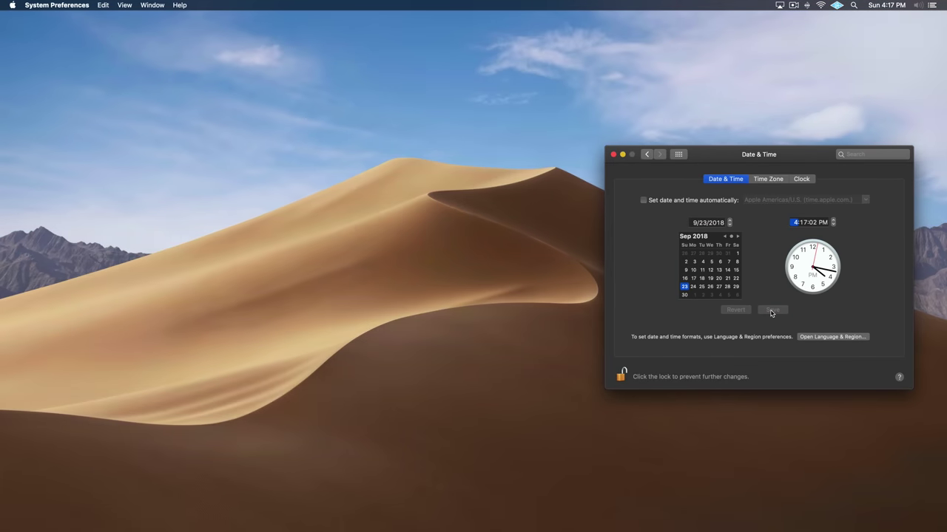
key("Up")
key("Up")
key("Up")
key("Up")
left_click(771, 311)
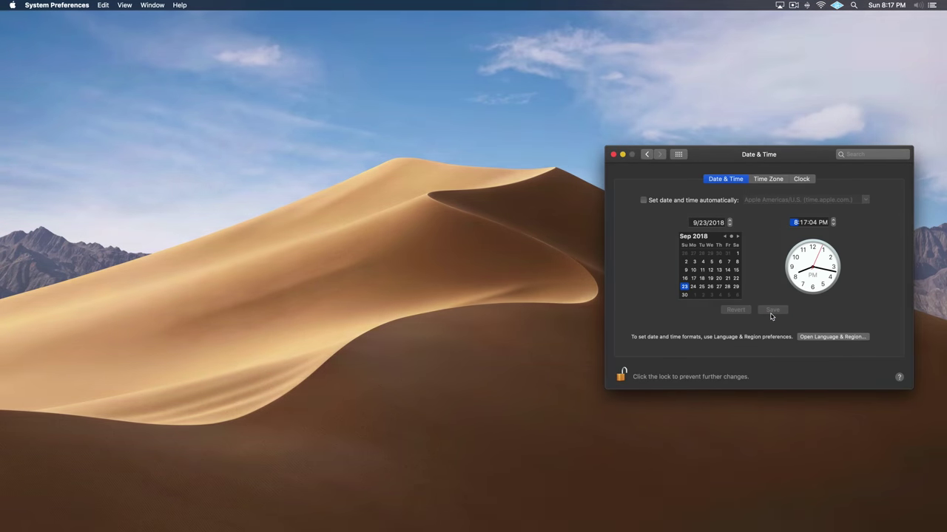
key("Up")
key("Up")
key("Up")
key("Up")
left_click(771, 310)
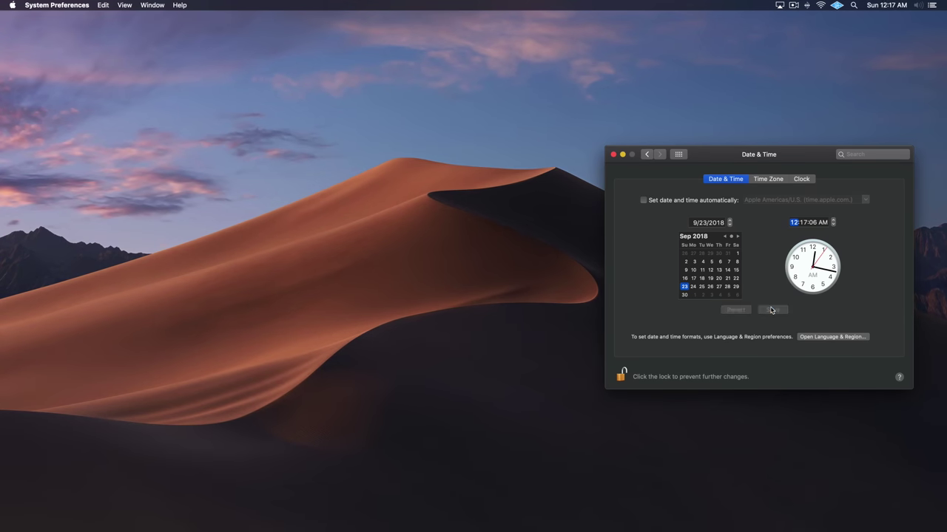
- Make Solar Gradients the desktop picture
left_click(682, 155)
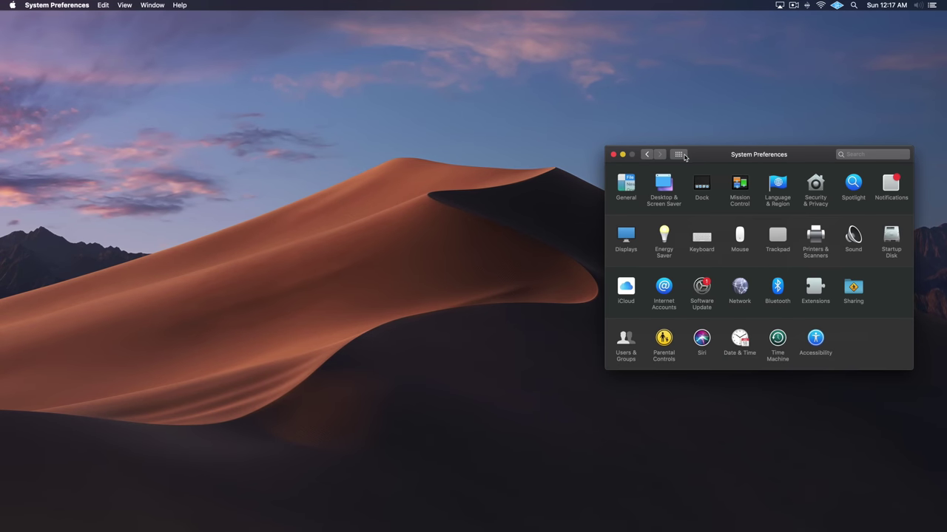
left_click(665, 188)
left_click(778, 267)
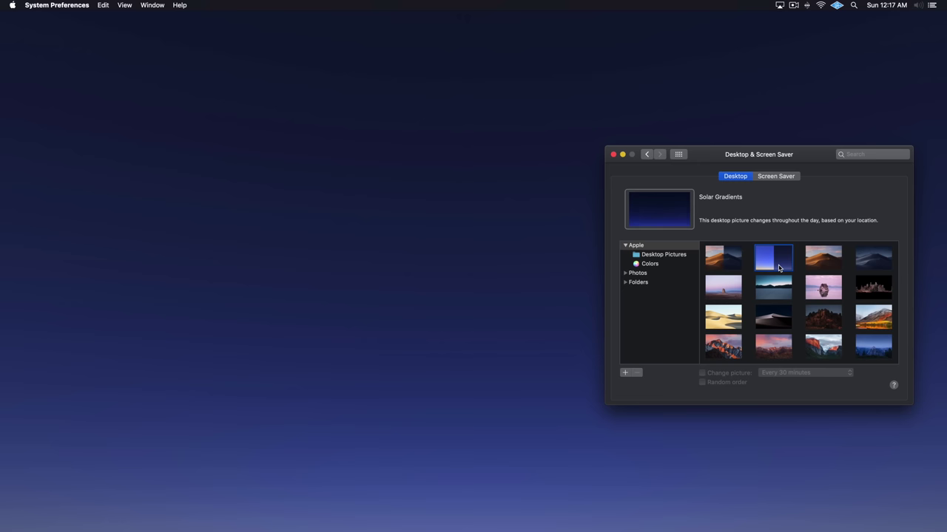
- Step the clock hour forward to 8 AM in Date & Time and save it
left_click(678, 155)
left_click(740, 337)
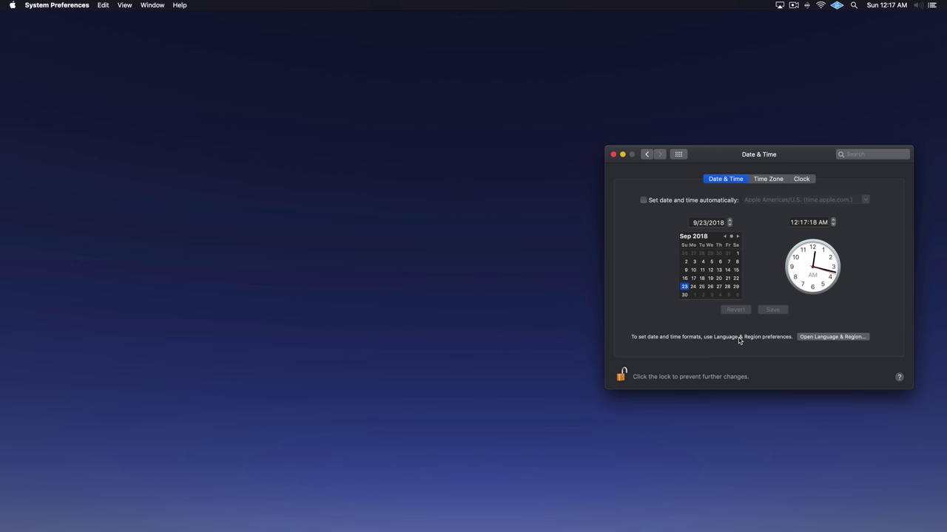
left_click(834, 219)
left_click(833, 220)
left_click(834, 220)
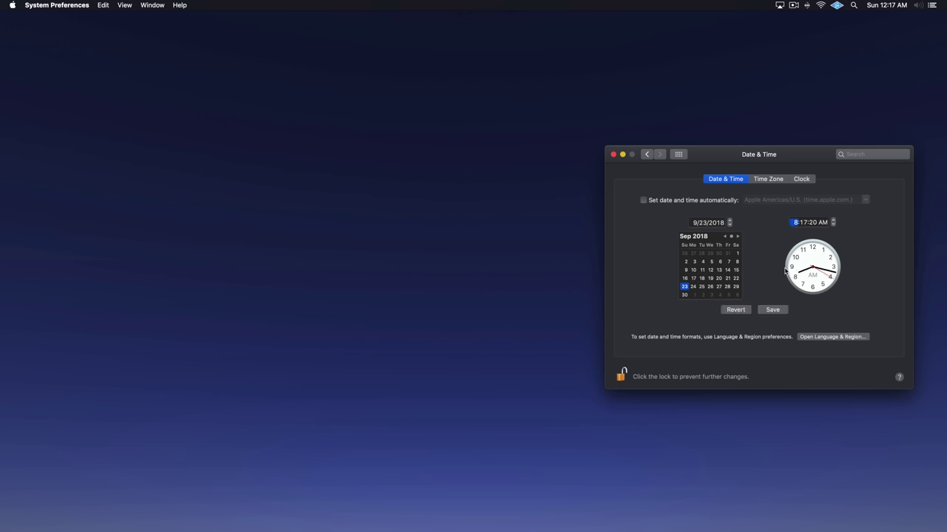
key("Return")
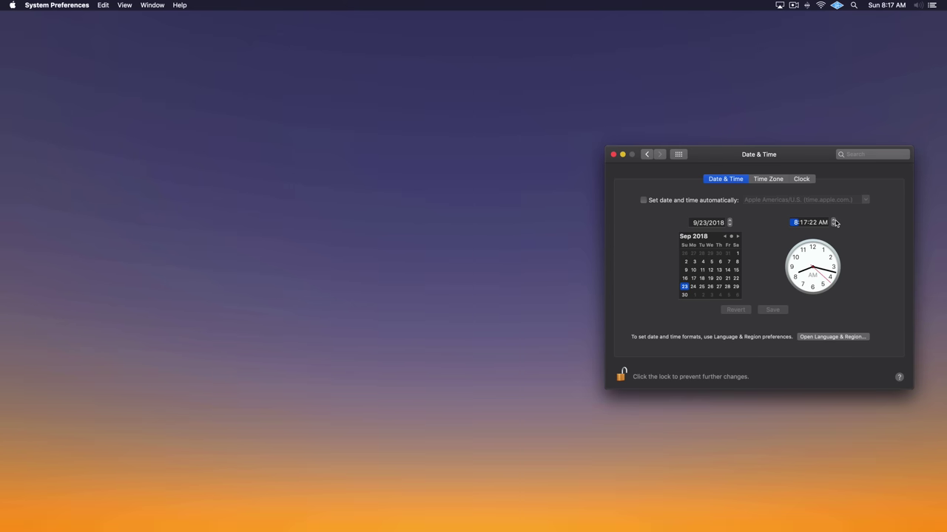
- Step the clock on through 1 PM and 6 PM to 9:17 PM, saving each time
left_click(834, 220)
left_click(833, 219)
left_click(834, 220)
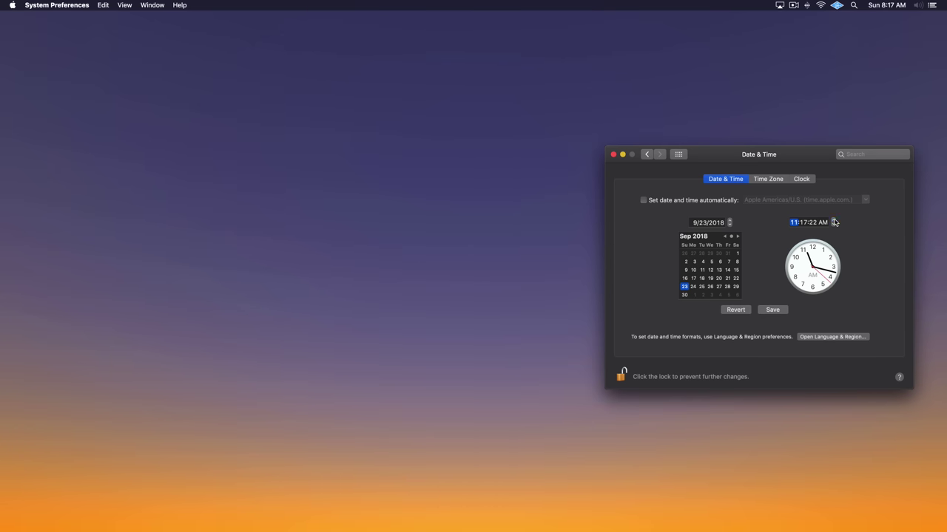
left_click(833, 219)
left_click(834, 220)
left_click(772, 310)
left_click(833, 220)
left_click(833, 220)
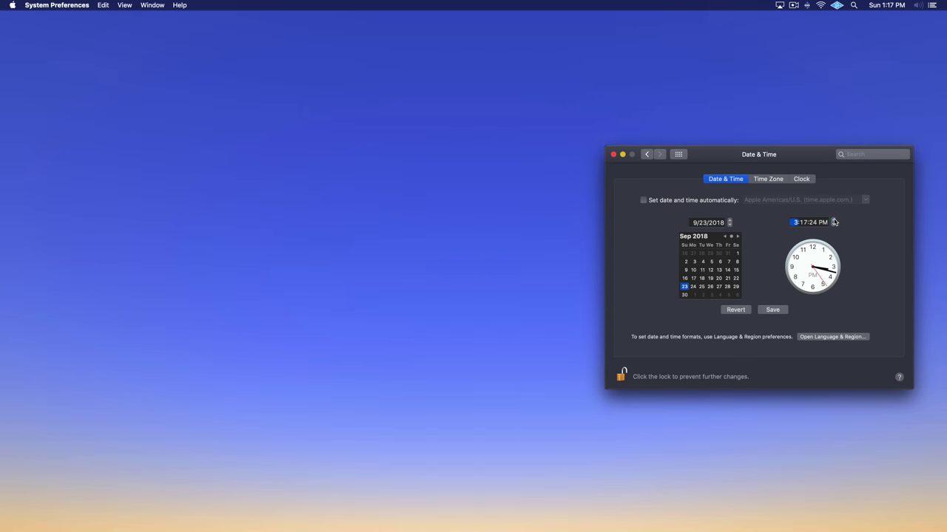
left_click(772, 310)
left_click(834, 219)
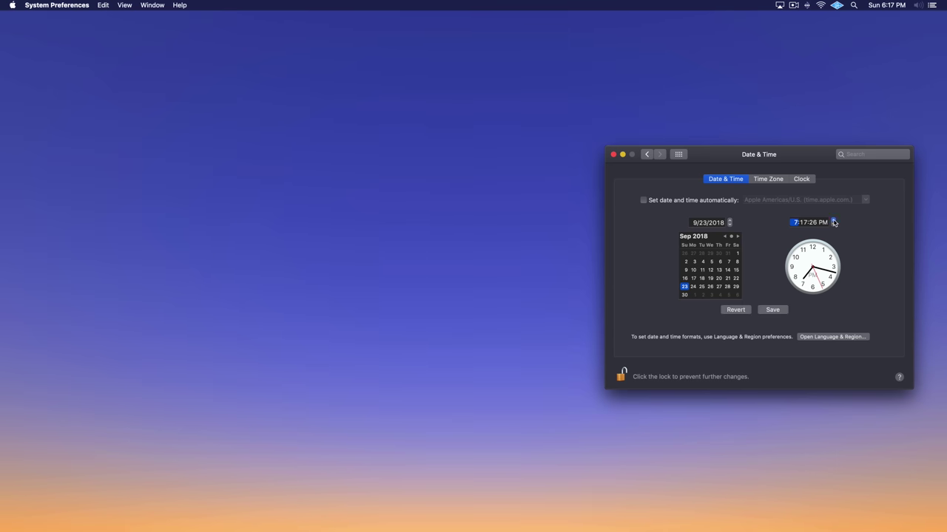
left_click(833, 220)
left_click(834, 220)
left_click(772, 310)
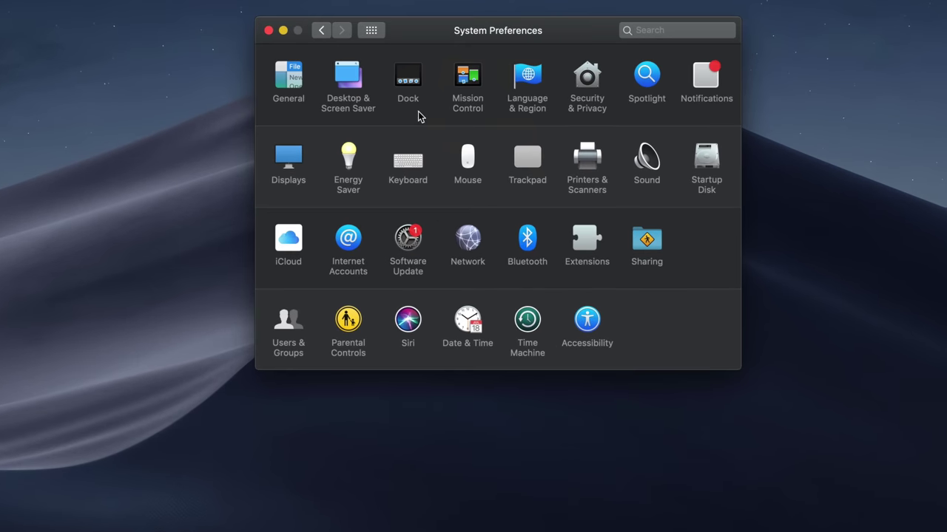
- Cycle the accent colour through Purple, Pink, Red, Orange and Yellow, ending on Green
left_click(288, 90)
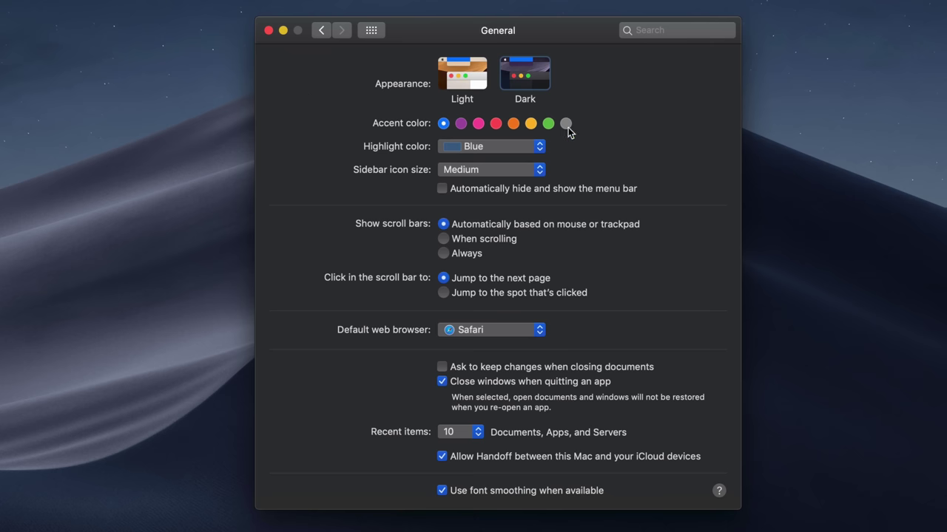
left_click(460, 126)
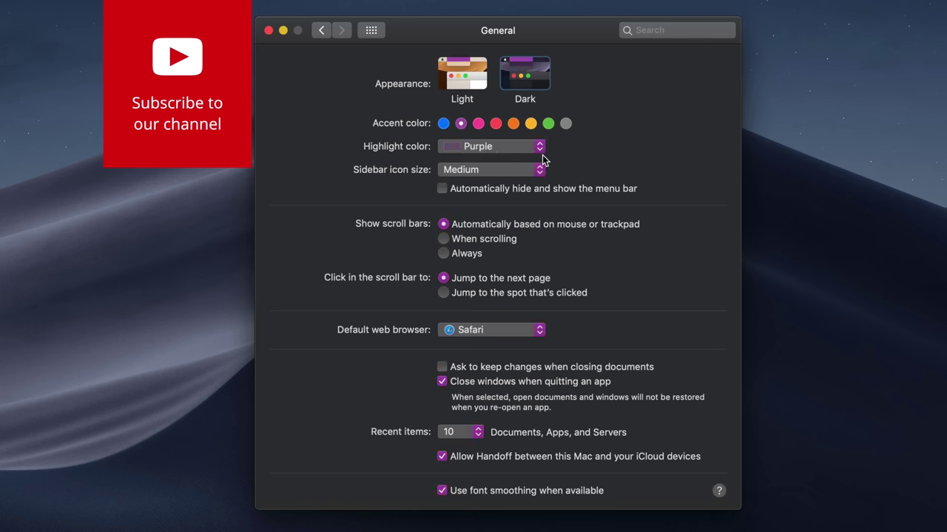
left_click(478, 124)
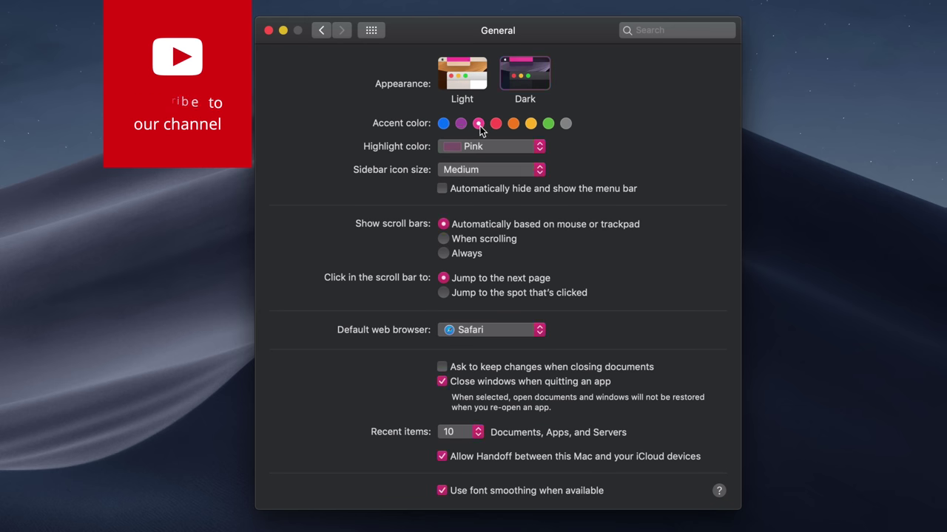
left_click(495, 124)
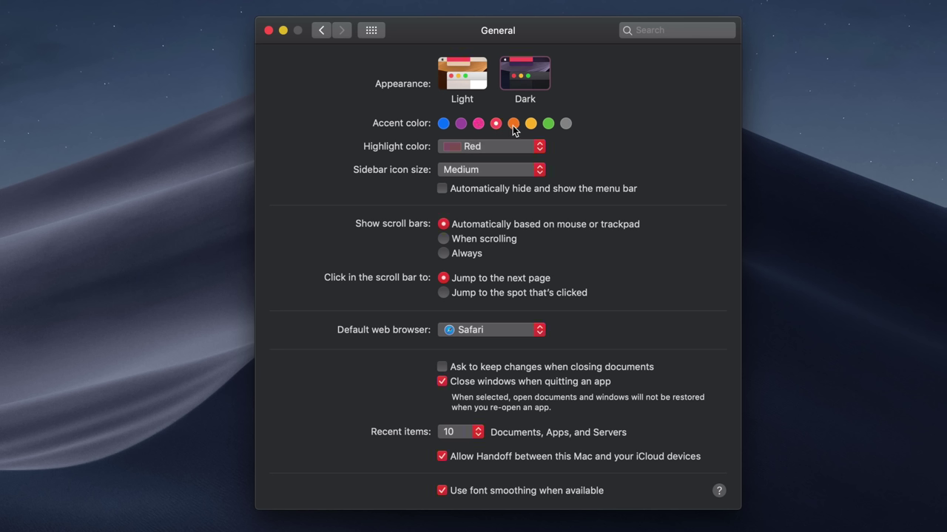
left_click(513, 124)
left_click(531, 124)
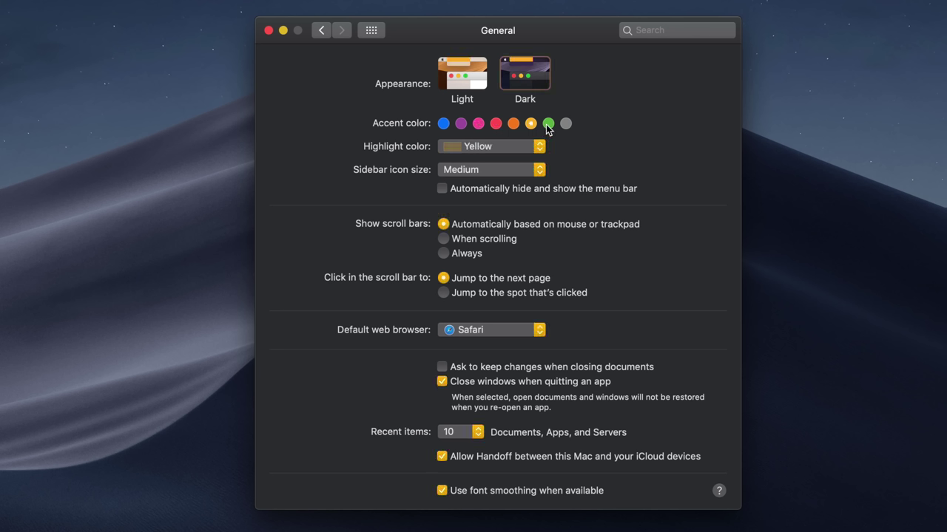
left_click(548, 125)
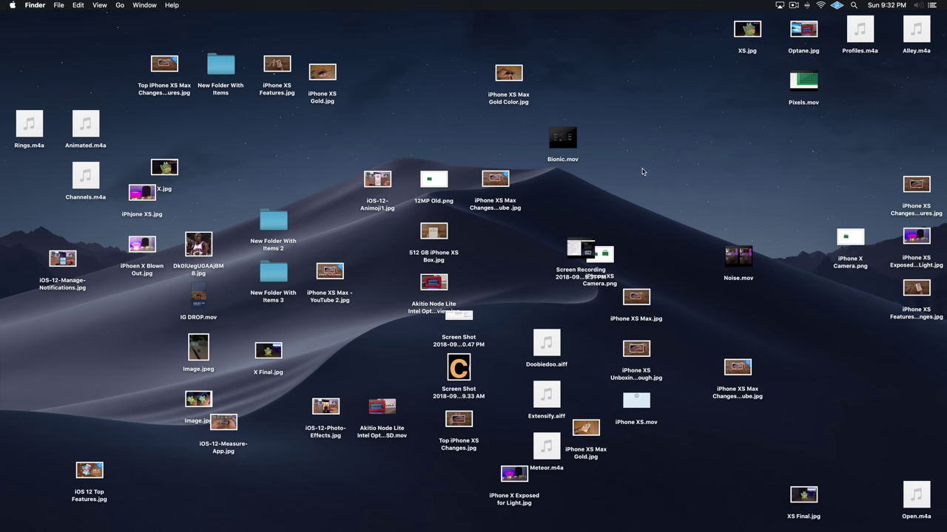
- Turn on Use Stacks for the desktop, switch it off, then back on
right_click(642, 137)
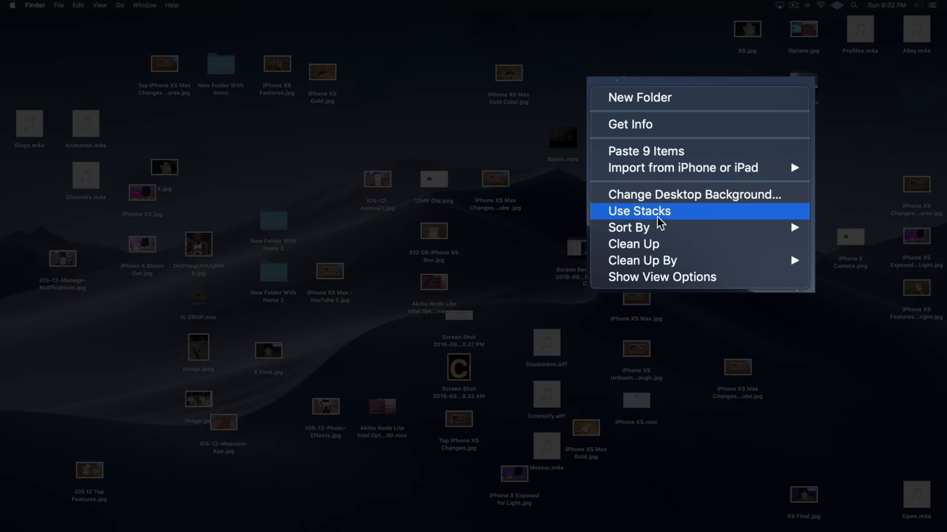
left_click(700, 213)
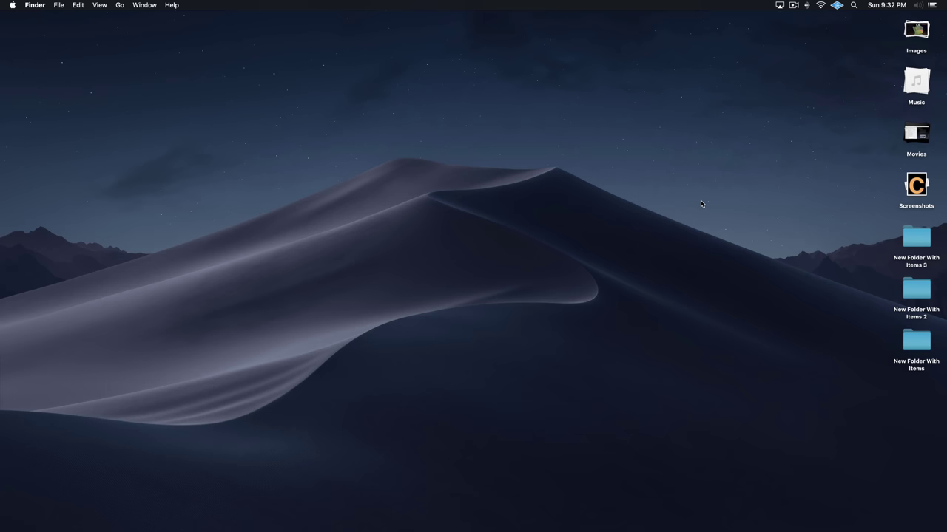
right_click(709, 206)
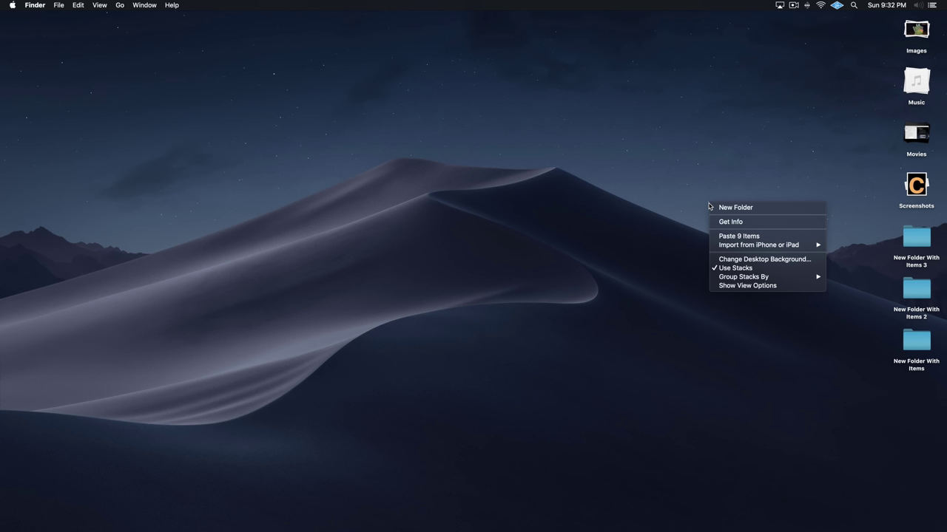
left_click(724, 268)
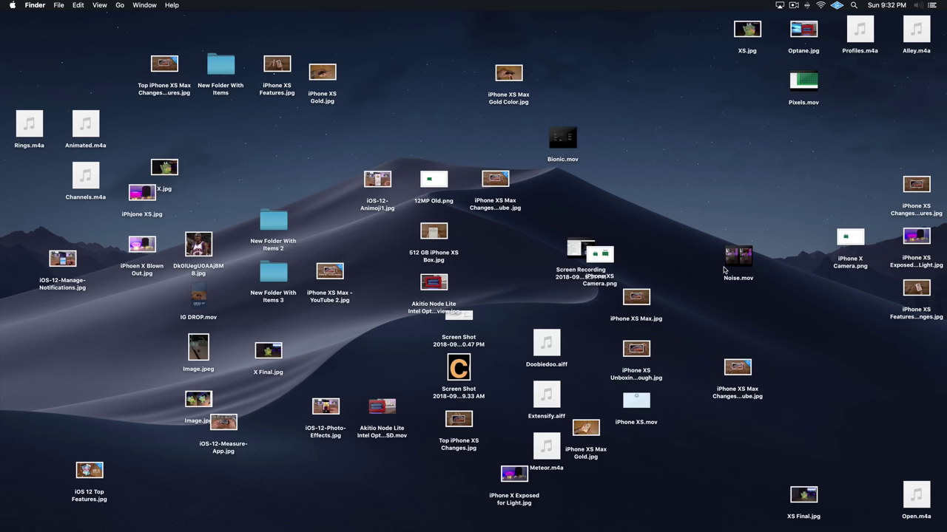
right_click(672, 153)
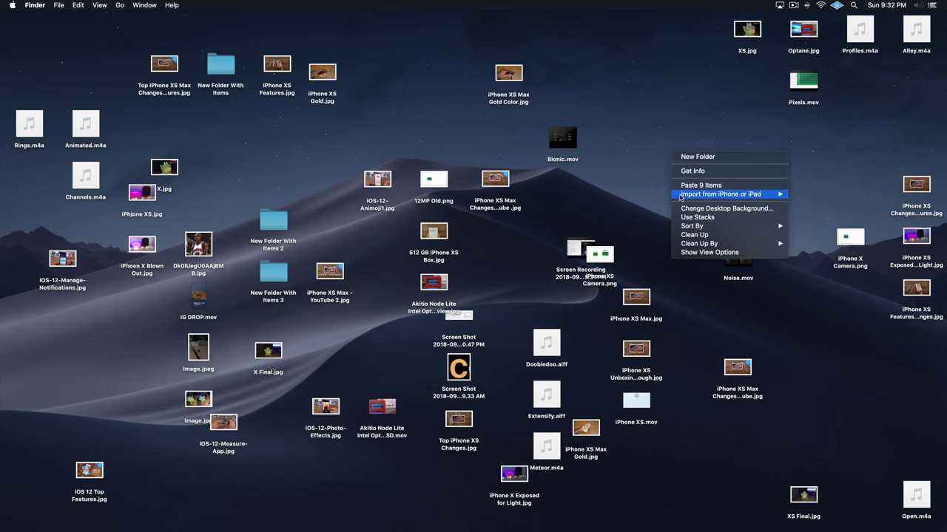
left_click(689, 217)
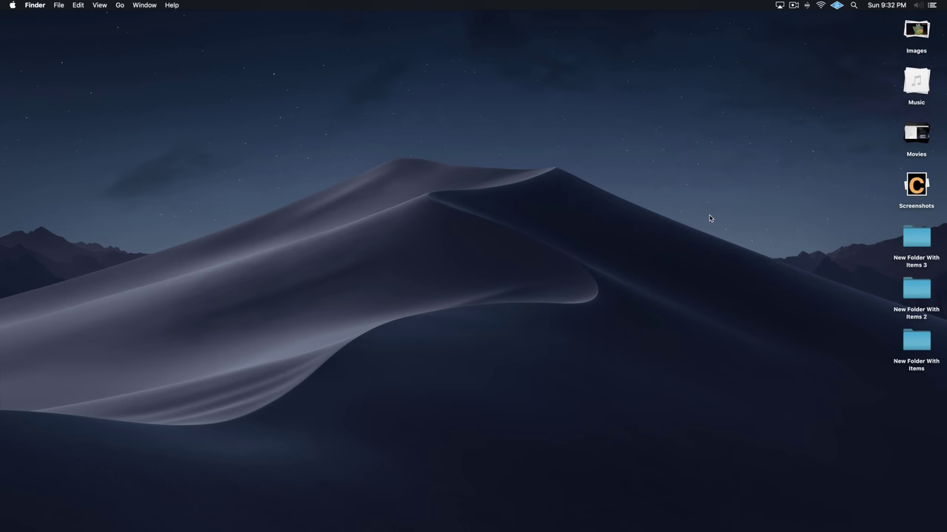
left_click(924, 29)
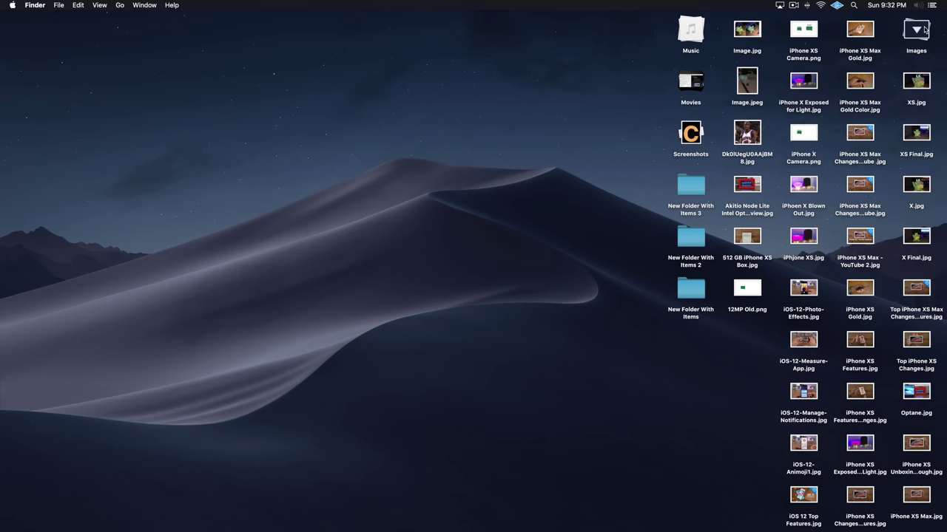
left_click(924, 29)
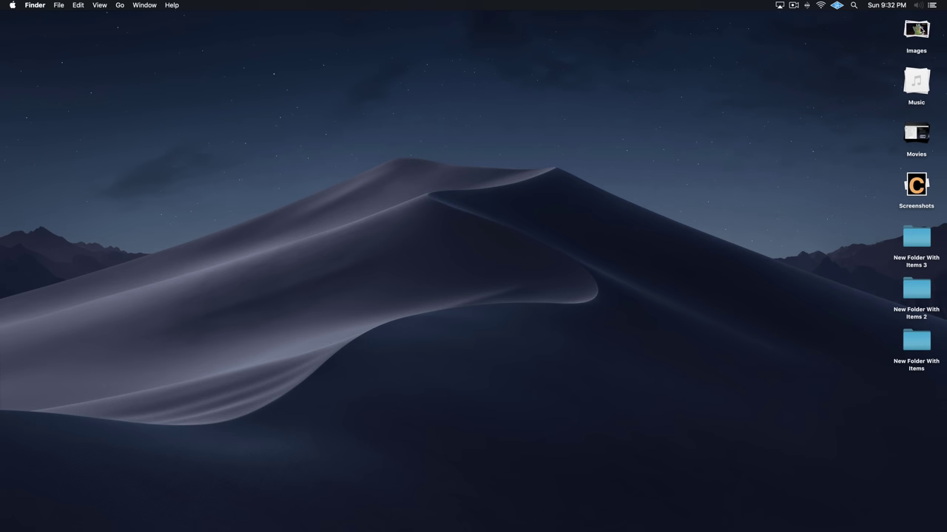
scroll(920, 30, "down", 5)
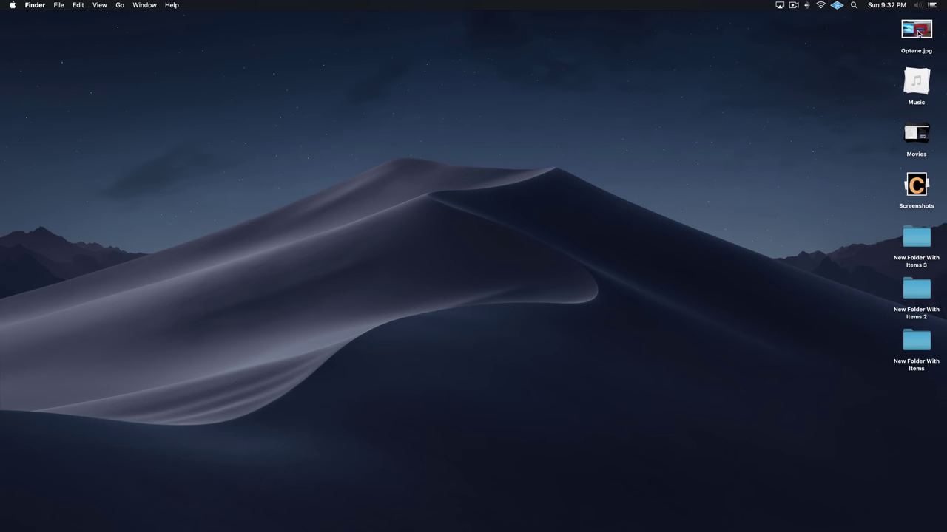
scroll(919, 32, "up", 4)
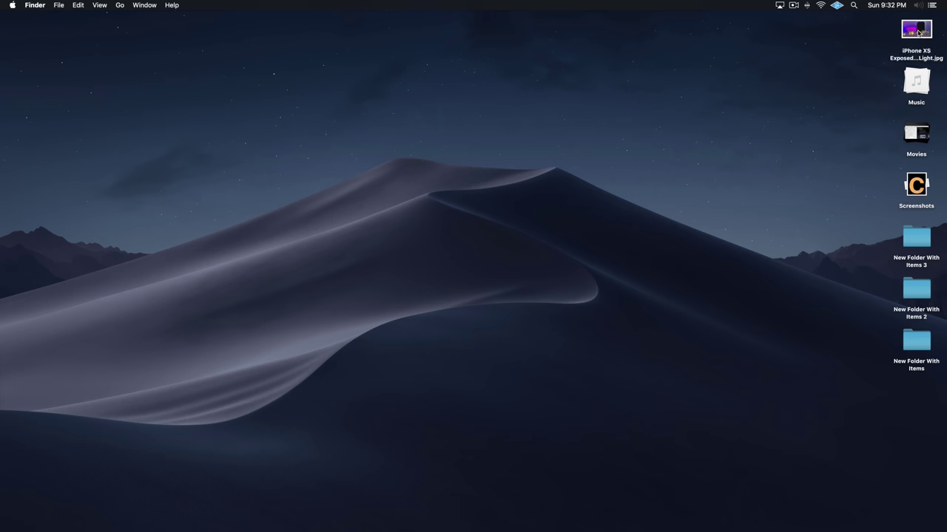
left_click(919, 32)
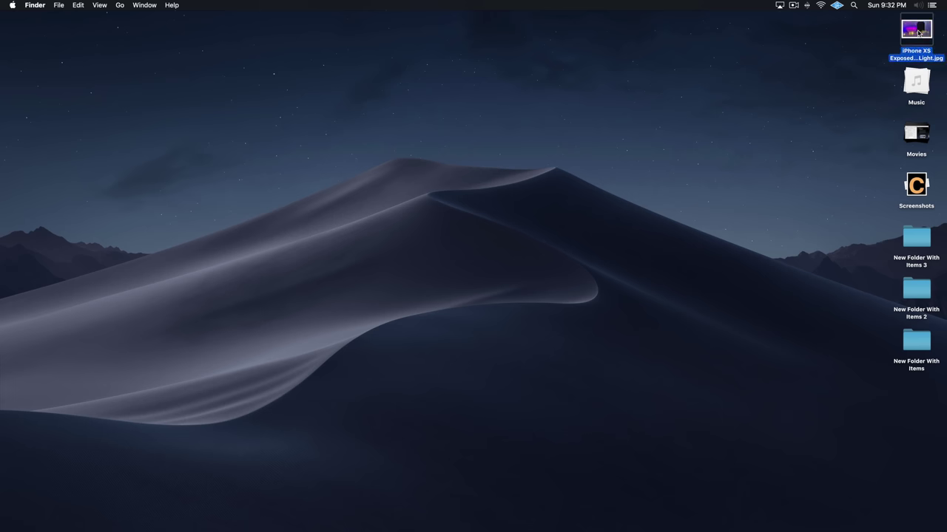
left_click(865, 37)
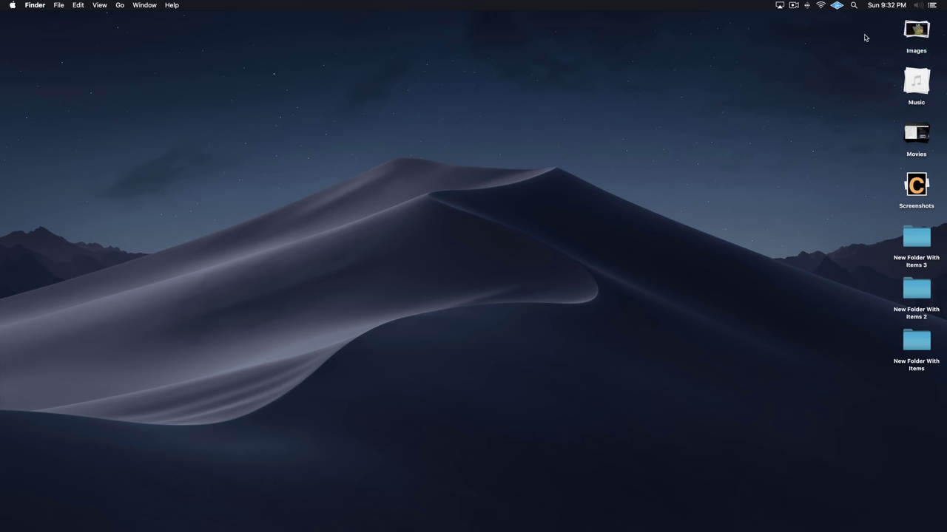
left_click(916, 31)
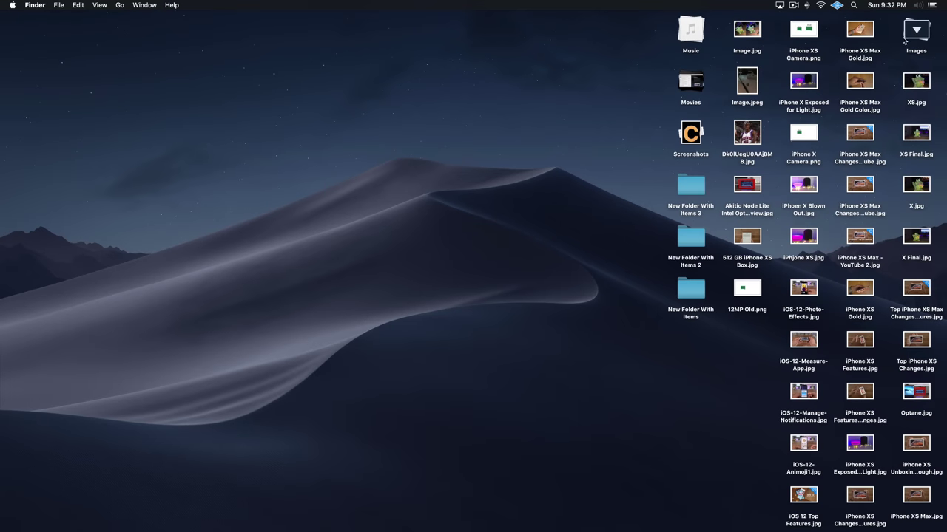
left_click(870, 84)
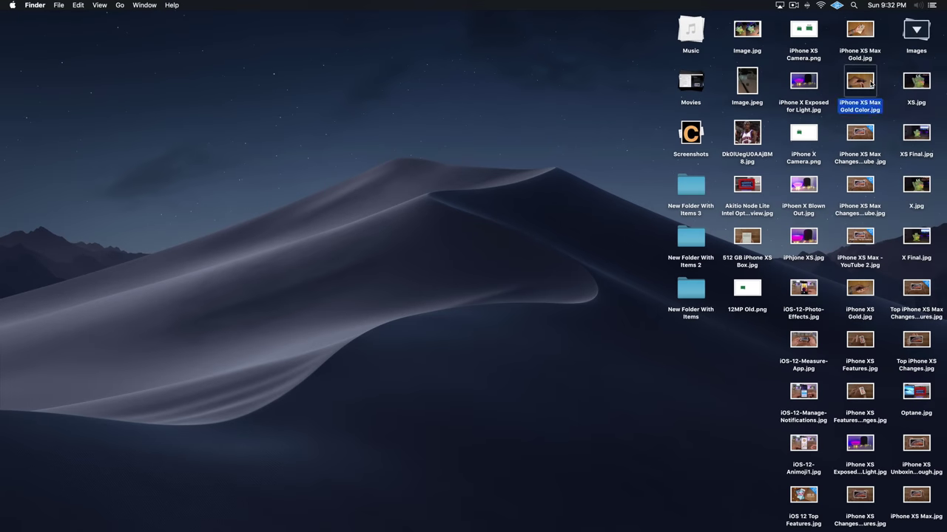
key("space")
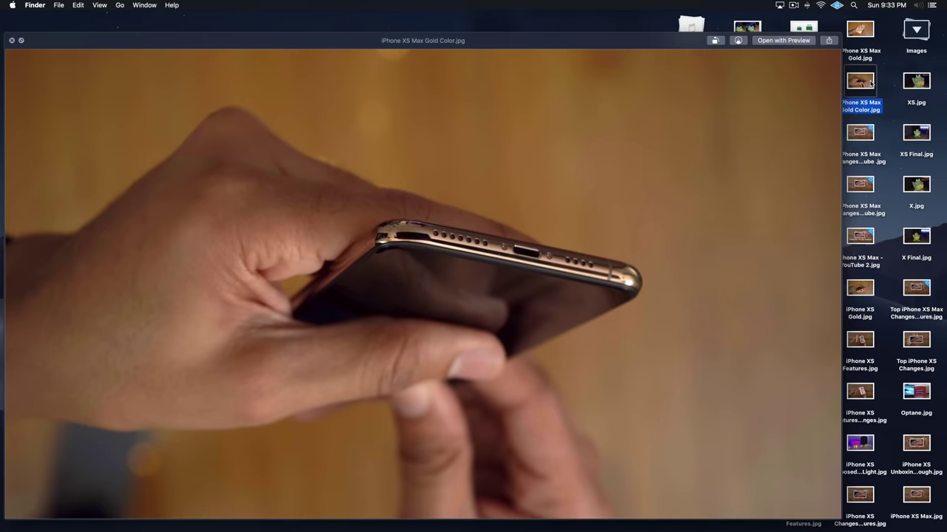
key("space")
left_click(644, 80)
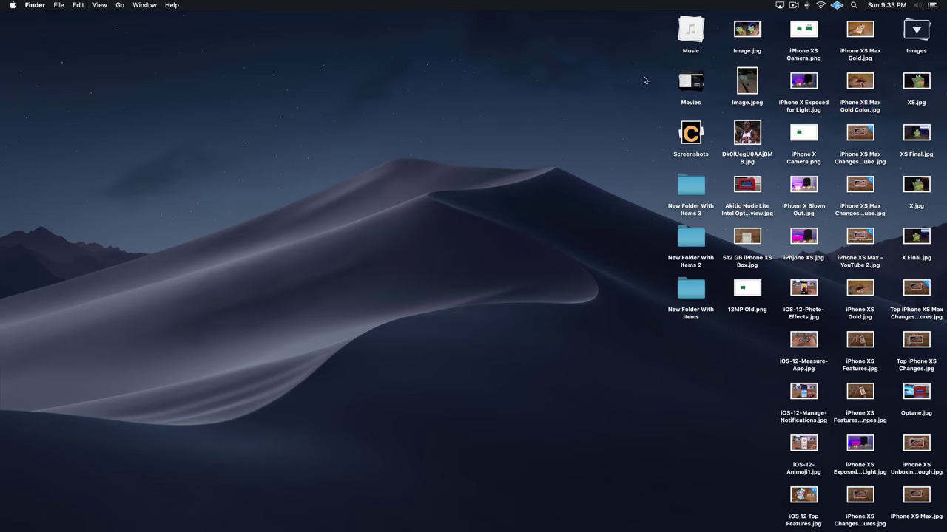
left_click(912, 31)
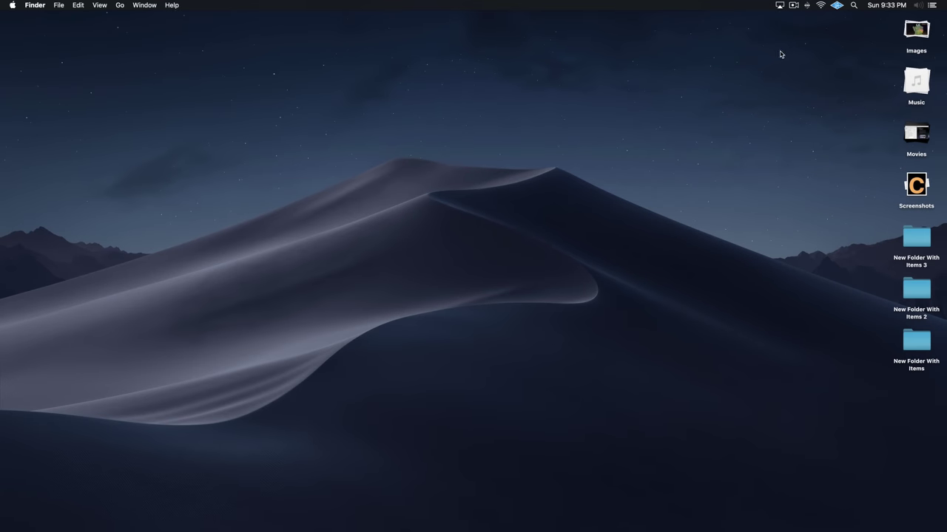
left_click(913, 85)
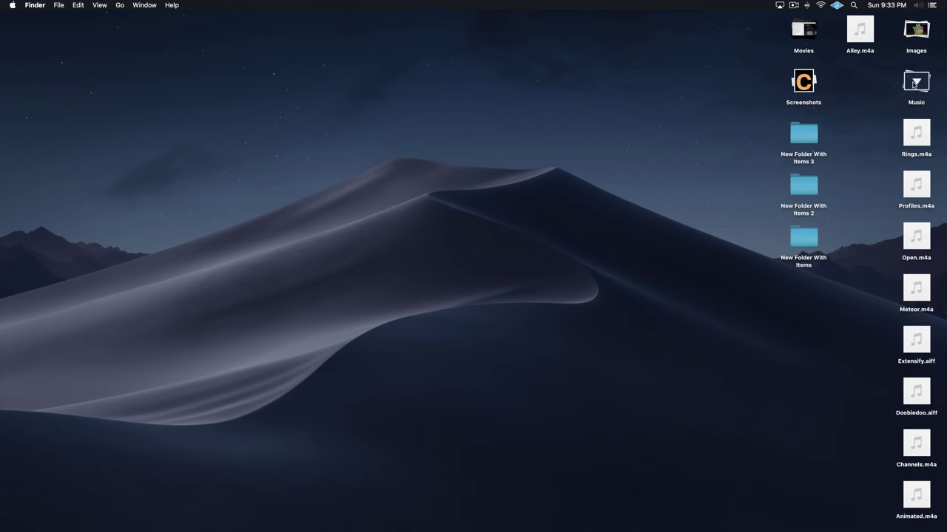
left_click(913, 85)
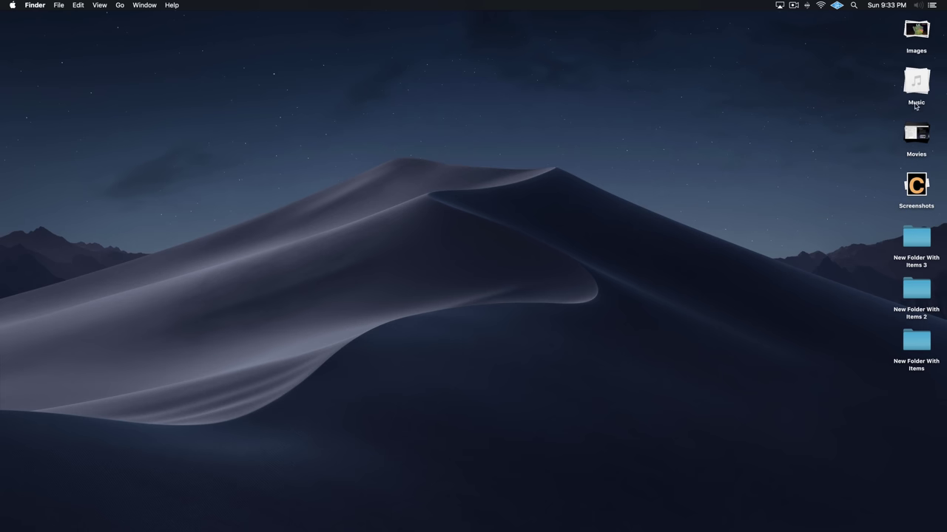
left_click(912, 130)
left_click(913, 133)
left_click(916, 182)
- Group the desktop stacks by Date Created and peek into the Yesterday stack
left_click(915, 184)
right_click(621, 110)
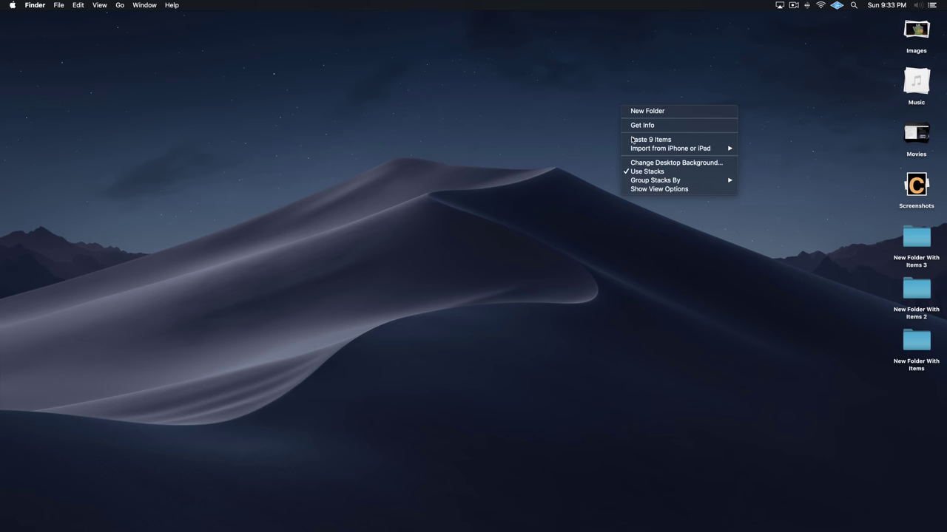
mouse_move(702, 183)
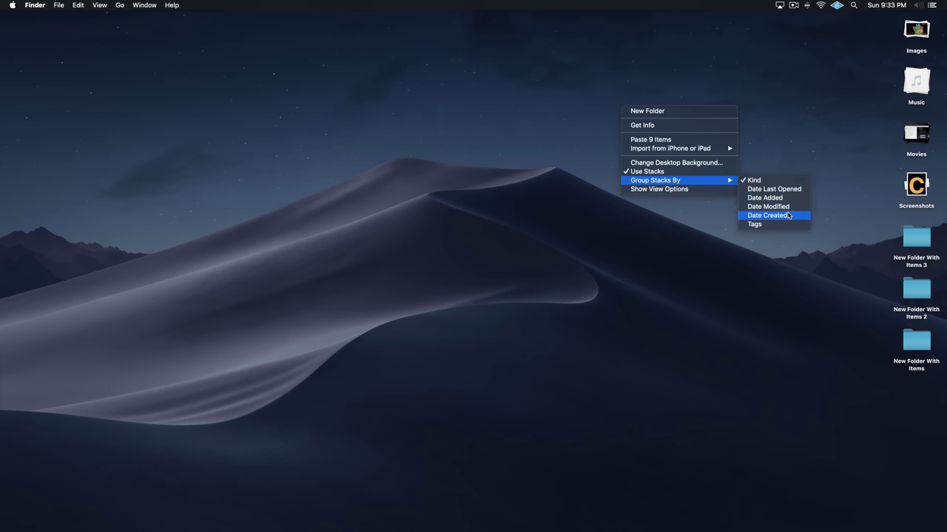
left_click(788, 215)
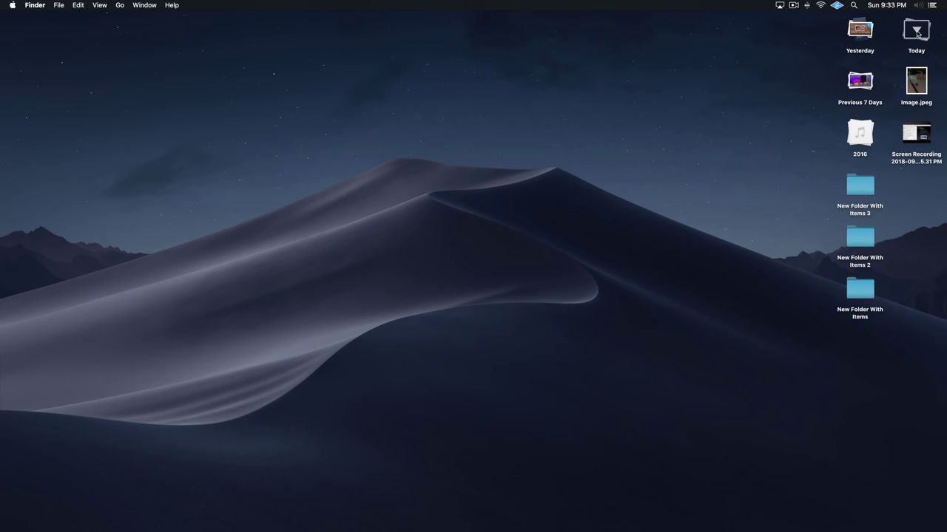
left_click(914, 86)
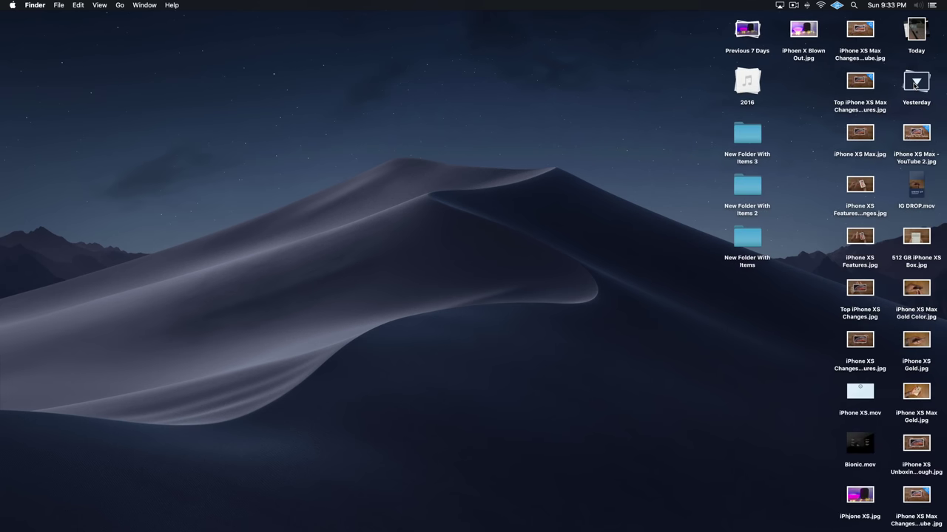
left_click(912, 86)
- Regroup the stacks by Kind, then switch Use Stacks off
right_click(715, 99)
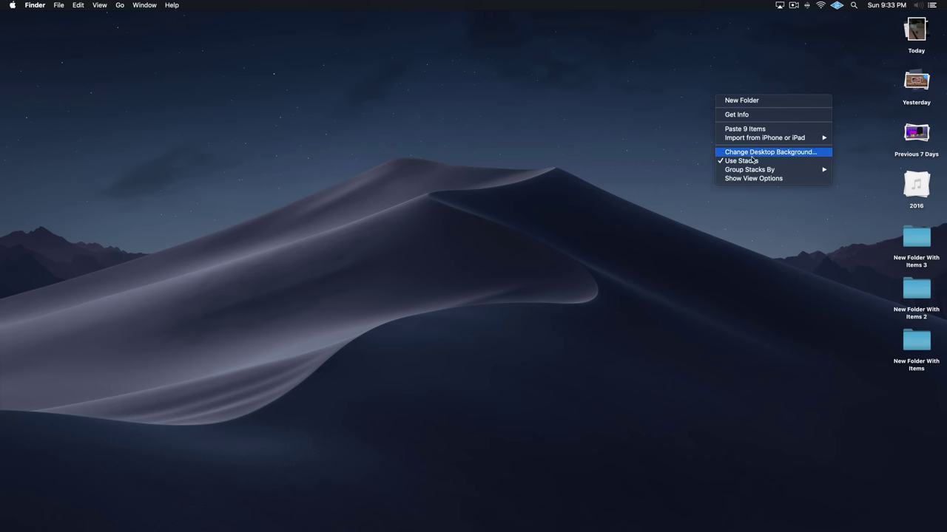
mouse_move(767, 170)
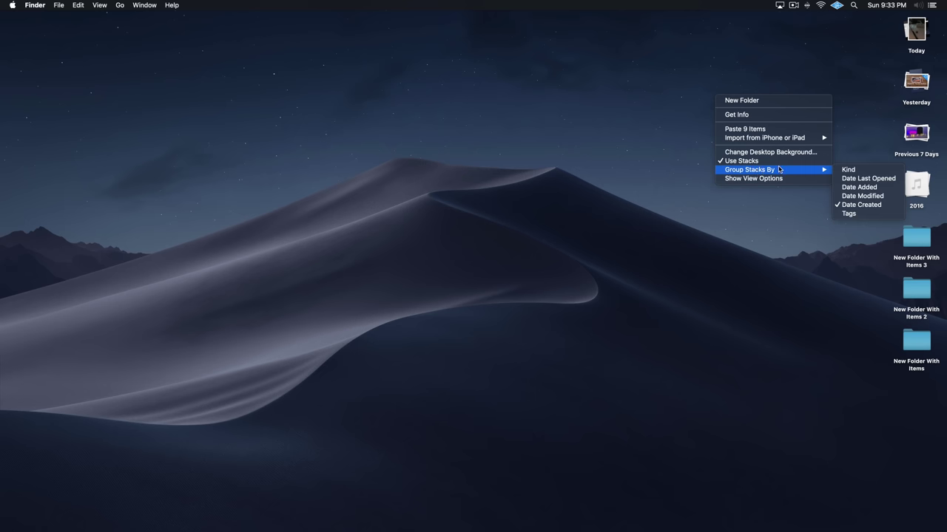
left_click(845, 171)
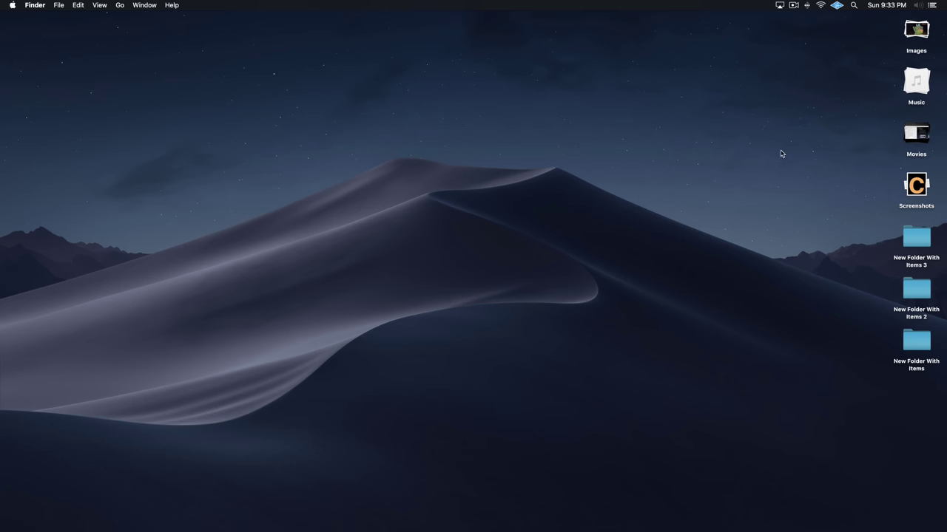
right_click(720, 138)
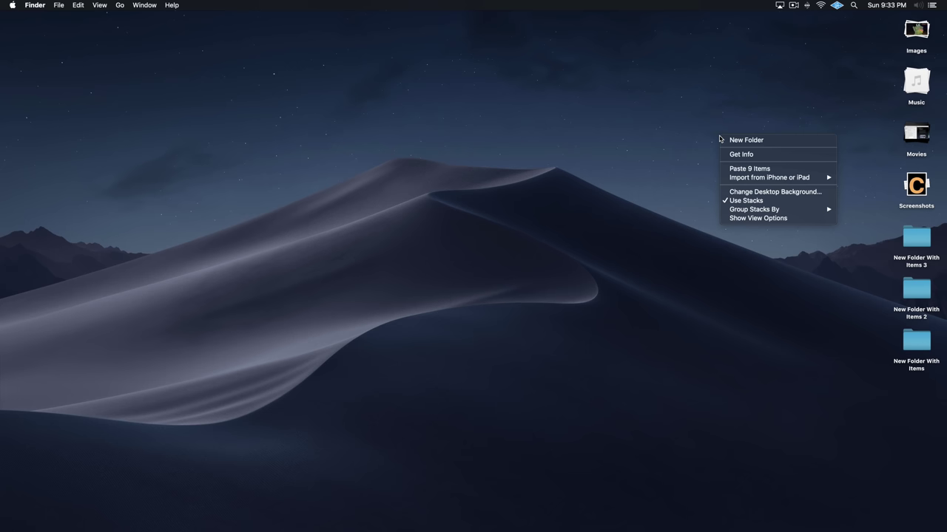
left_click(740, 201)
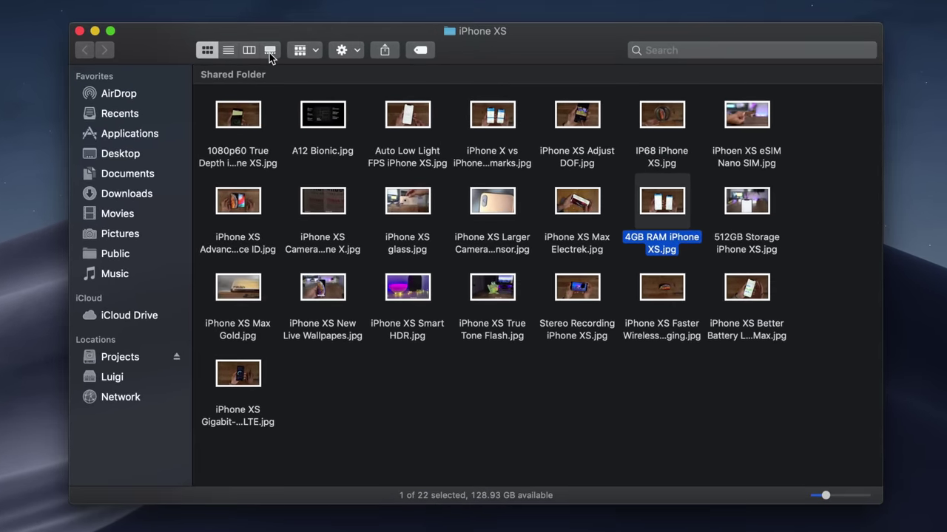
- Show the iPhone XS folder in Gallery view, browsing thumbnails and ending on 4GB RAM iPhone XS.jpg
left_click(270, 50)
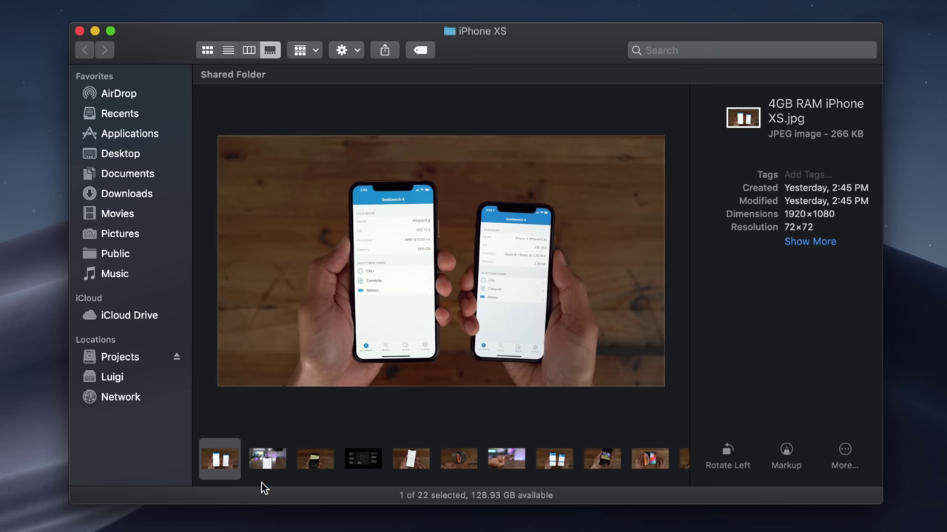
left_click(274, 468)
left_click(319, 464)
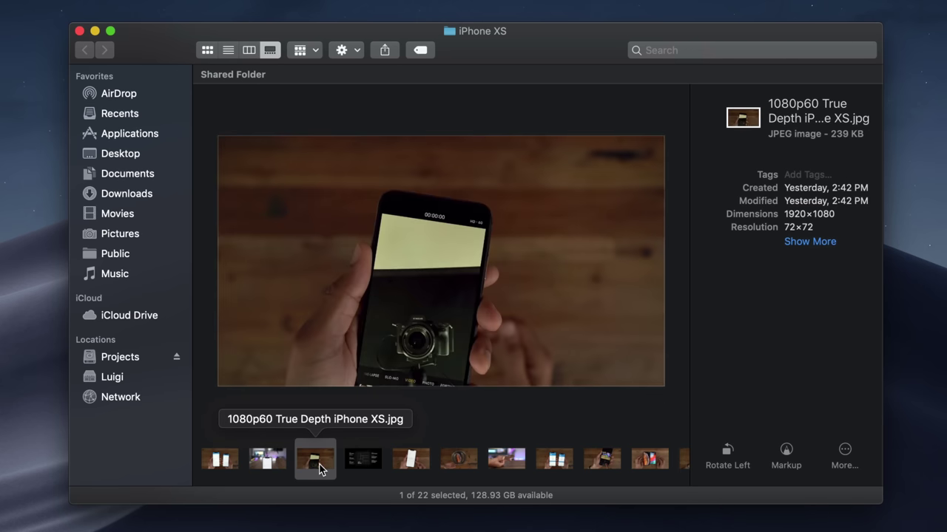
left_click(363, 463)
left_click(410, 460)
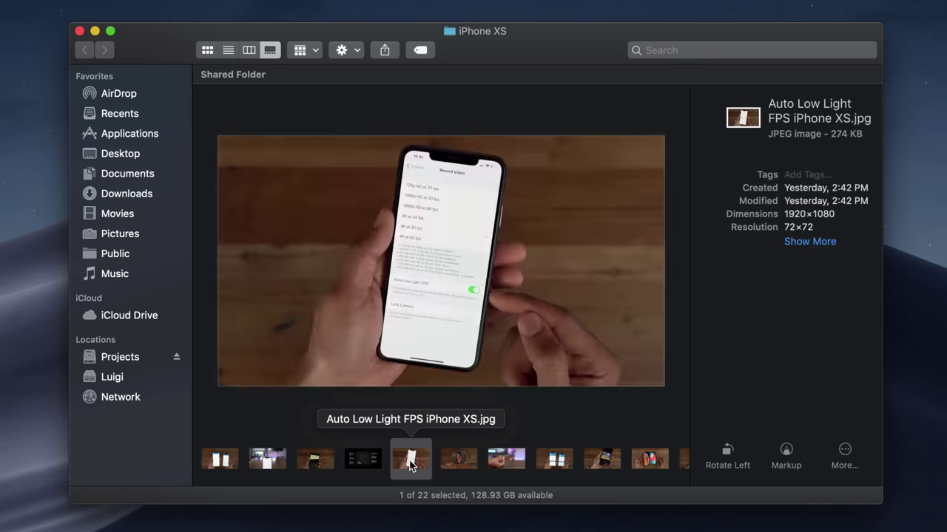
left_click(459, 459)
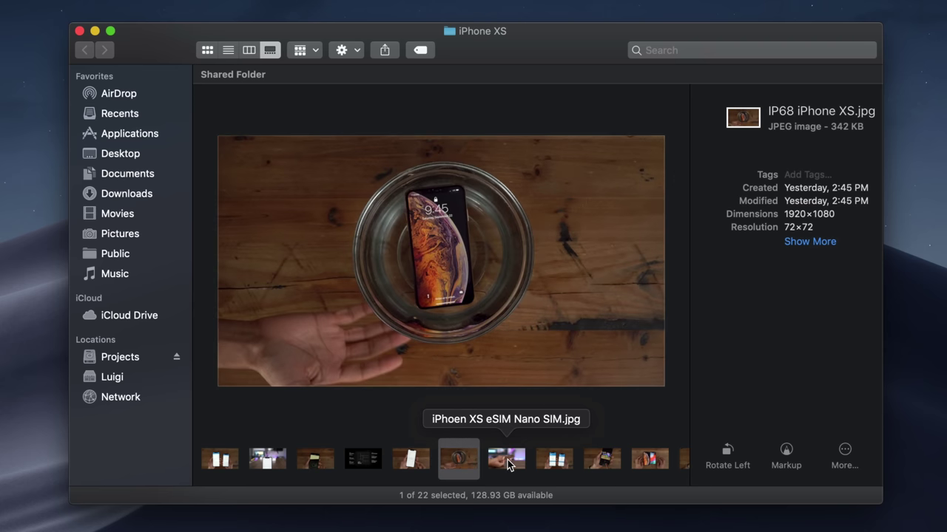
left_click(507, 460)
left_click(560, 461)
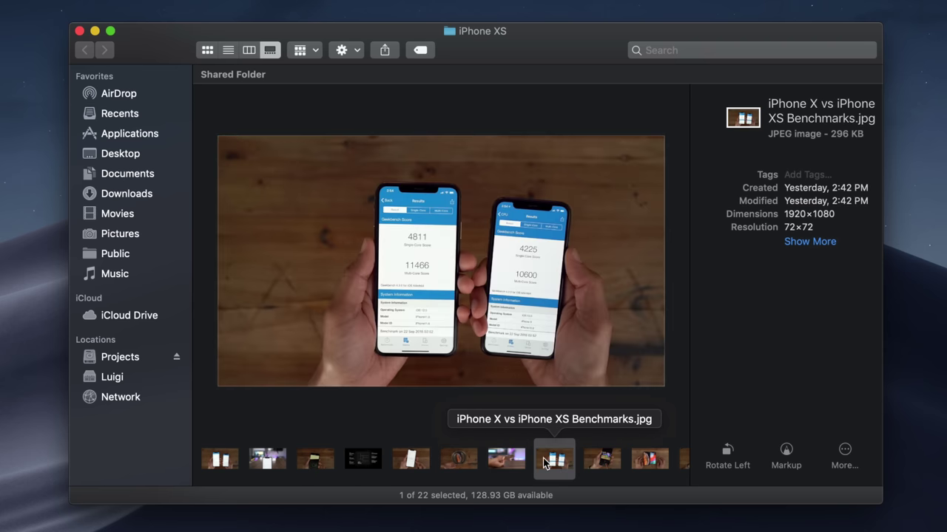
scroll(540, 459, "right", 5)
scroll(526, 458, "left", 5)
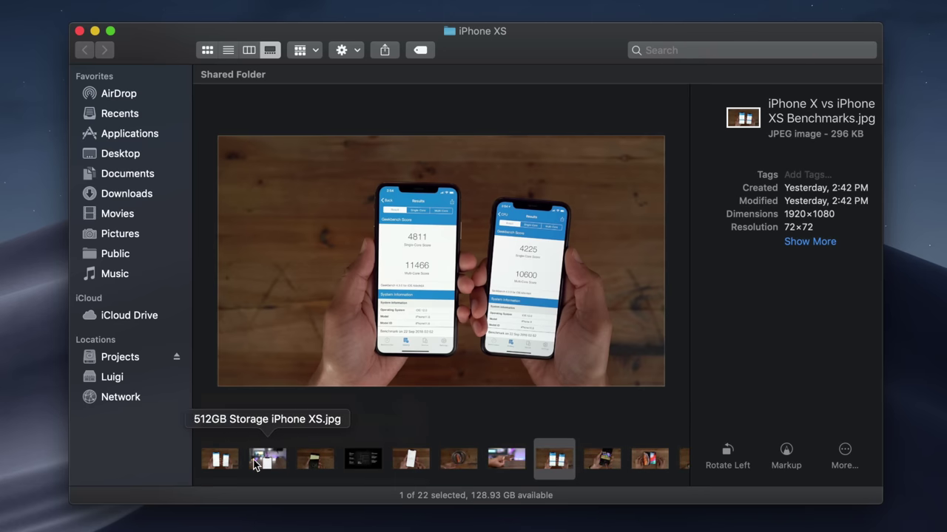
left_click(220, 459)
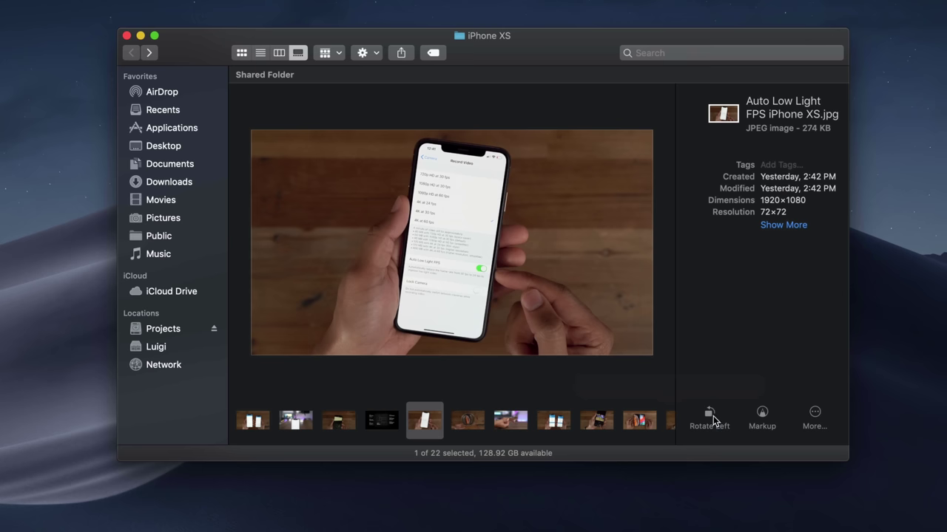
- Rotate Auto Low Light FPS iPhone XS.jpg a full turn, then sketch a freehand squiggle on it in Markup
left_click(713, 417)
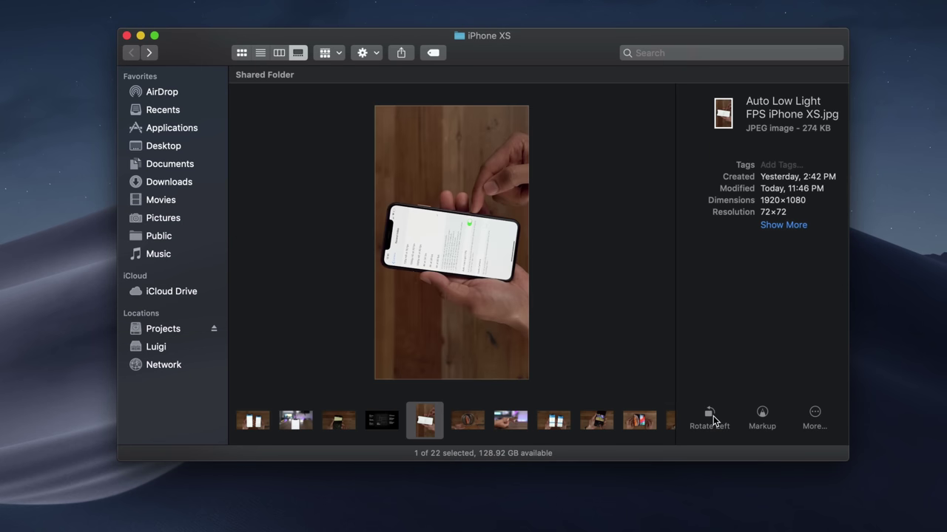
left_click(713, 417)
left_click(713, 417)
left_click(713, 415)
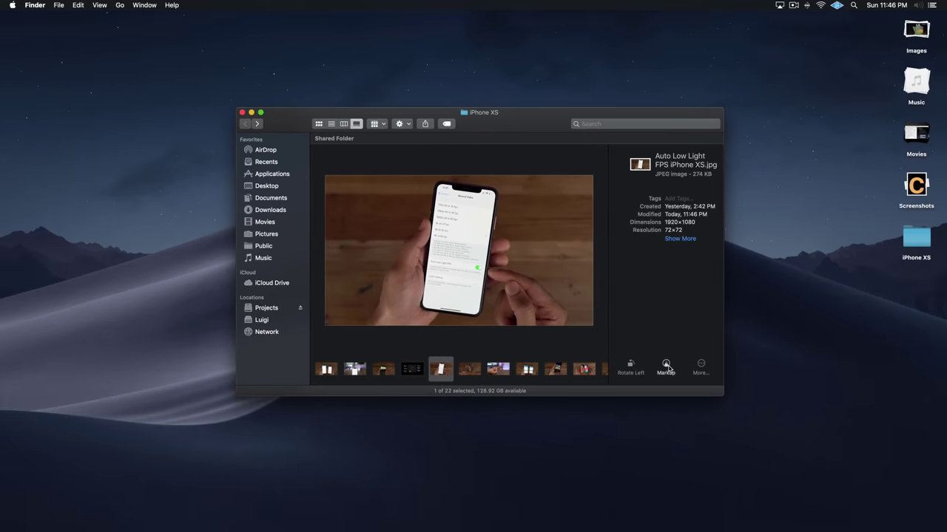
left_click(762, 417)
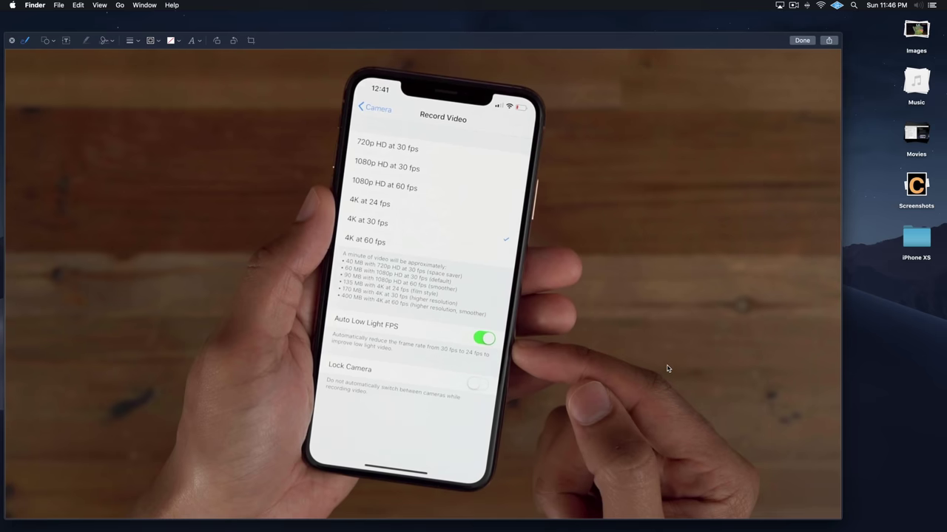
mouse_move(608, 249)
left_mouse_down()
mouse_move(628, 298)
mouse_move(683, 356)
left_mouse_up()
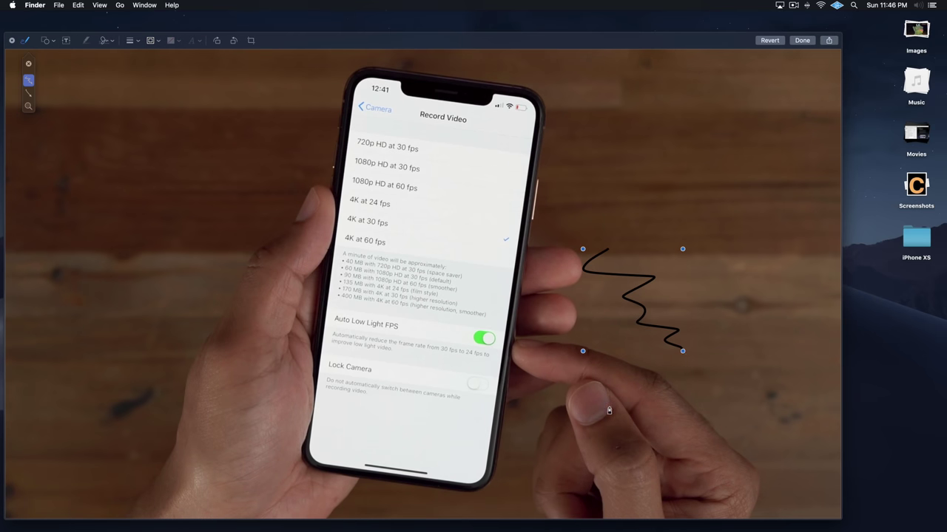
- Revert the squiggle, create a PDF of the image under its default name, and Quick Look it
left_click(773, 42)
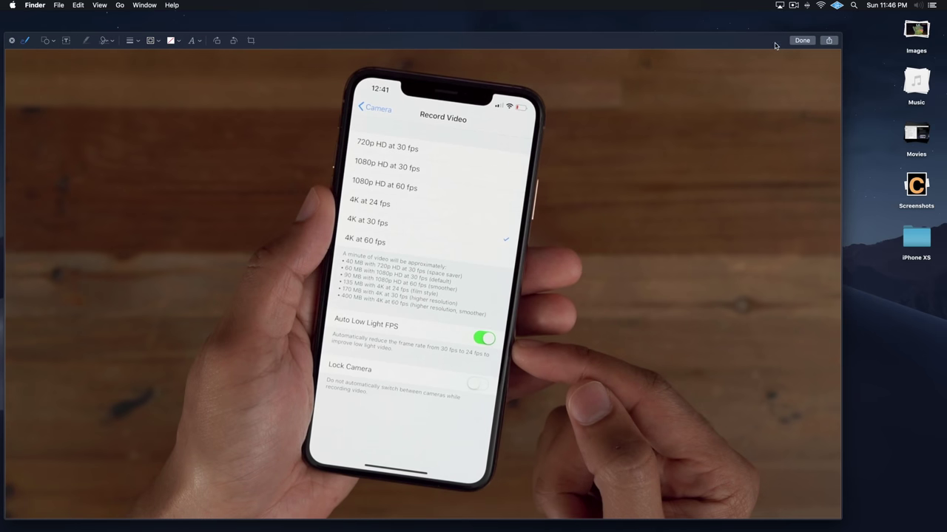
left_click(12, 41)
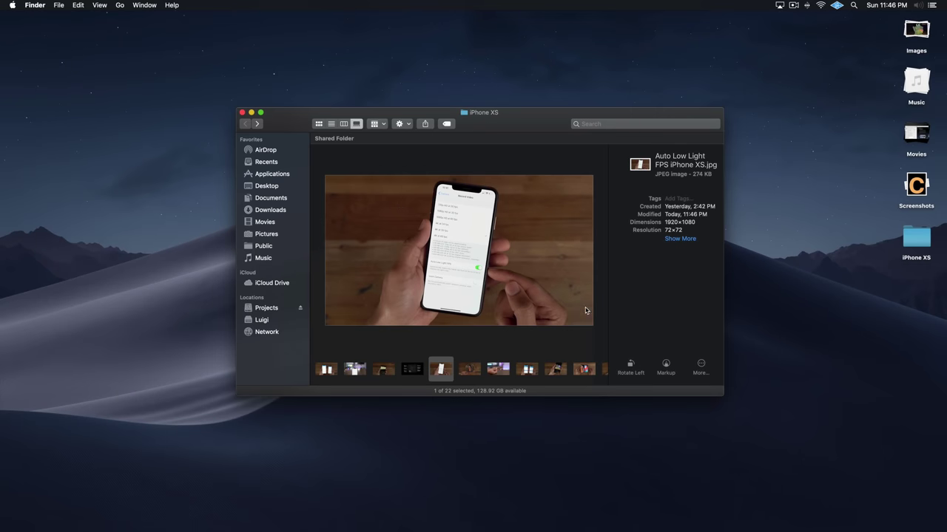
left_click(701, 363)
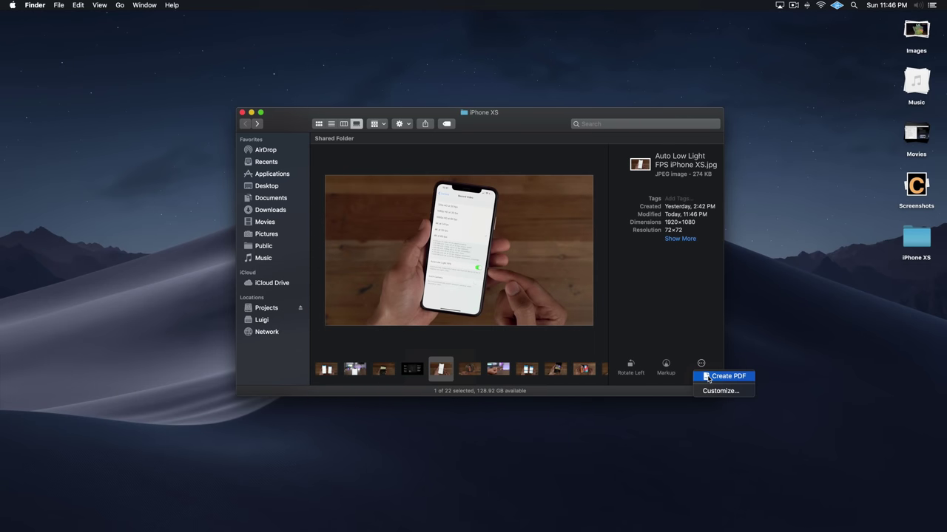
left_click(708, 377)
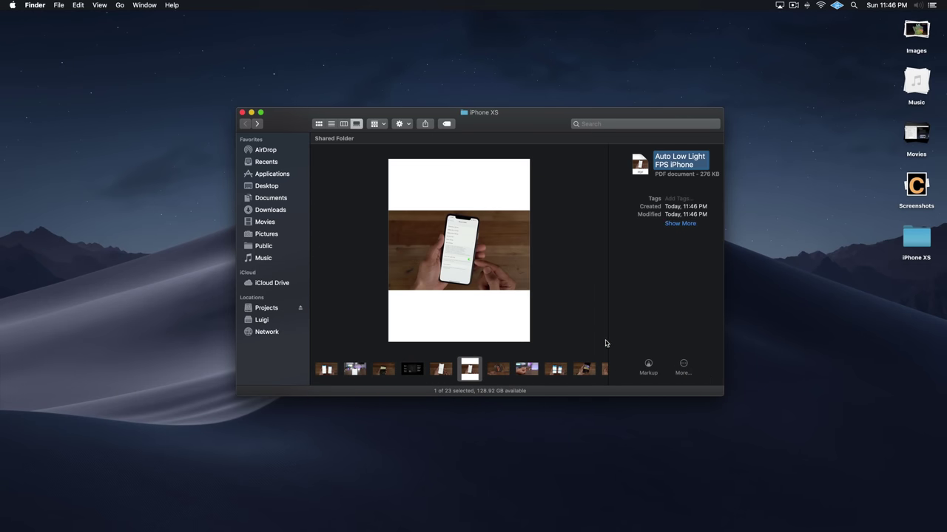
left_click(476, 360)
key("space")
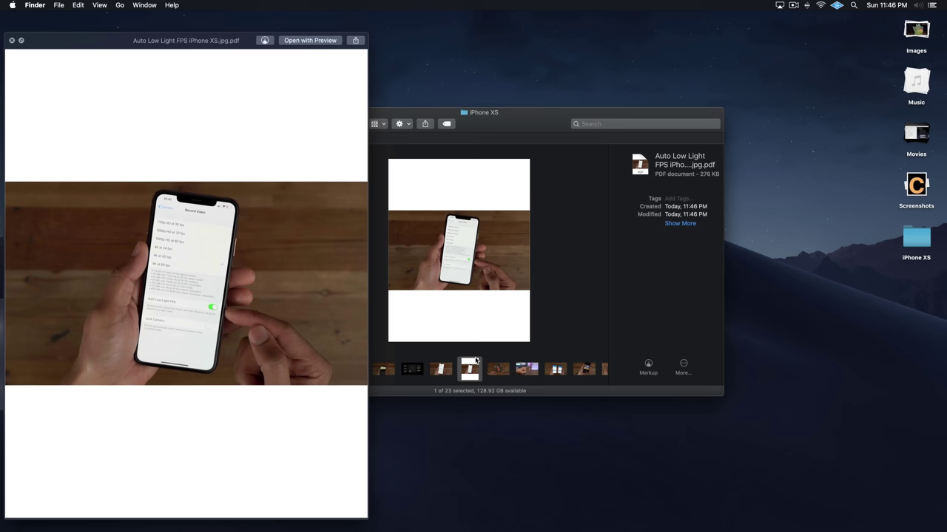
key("space")
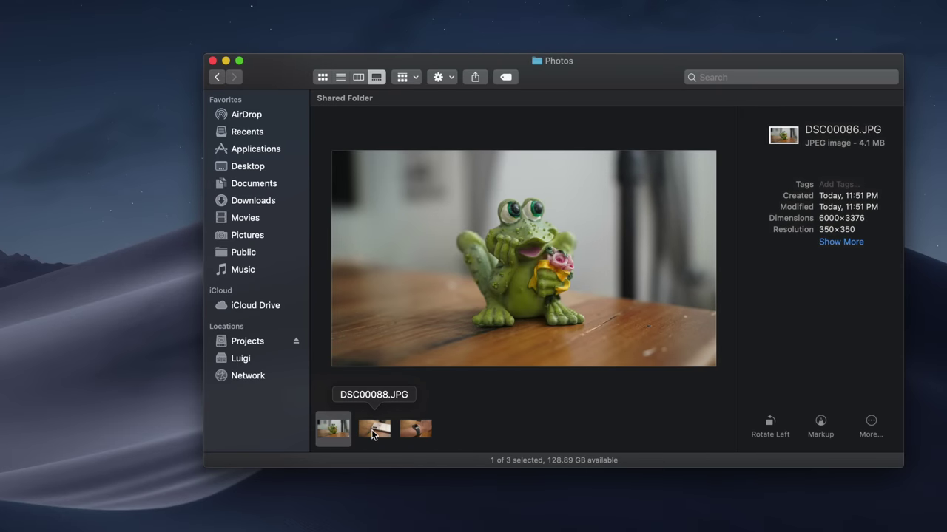
- Select DSC00092.JPG, expand its full Exif metadata, and adjust the image preview options
left_click(375, 432)
left_click(416, 430)
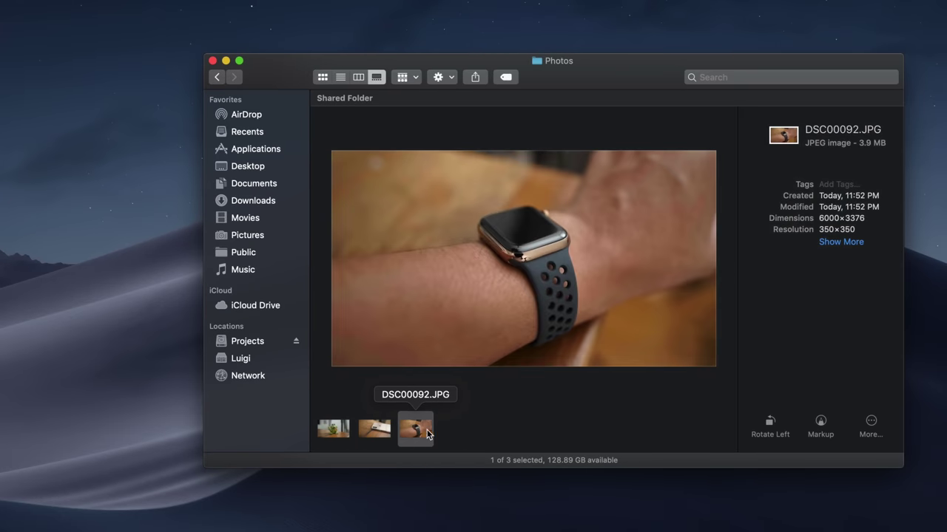
left_click(846, 243)
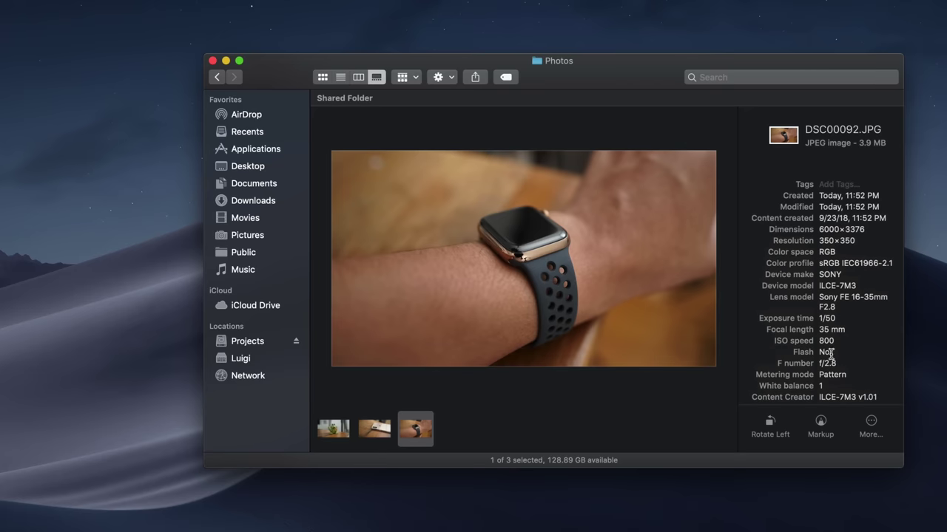
scroll(829, 360, "down", 3)
scroll(829, 360, "up", 3)
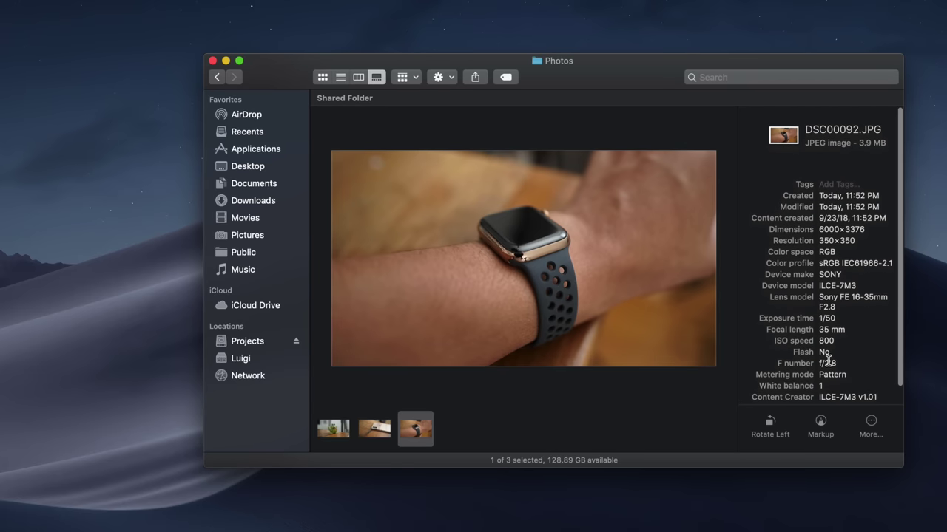
left_click(452, 82)
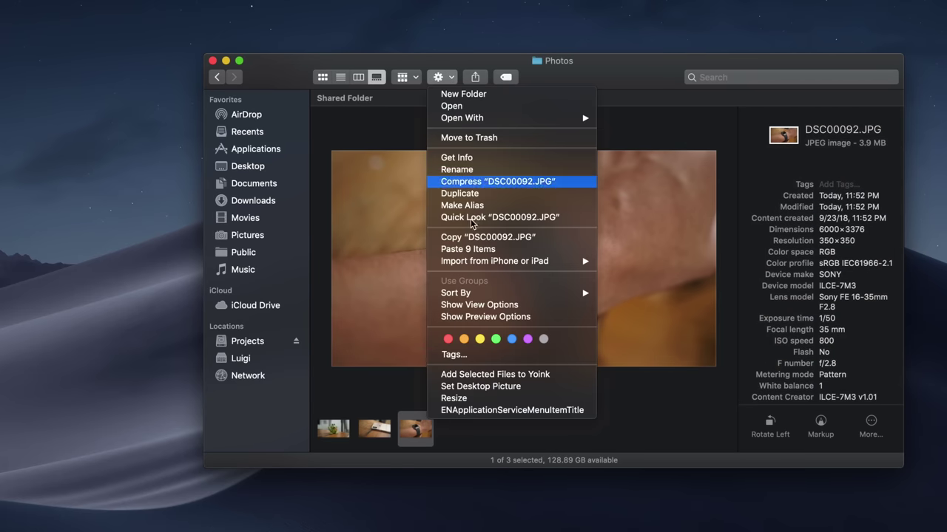
left_click(478, 317)
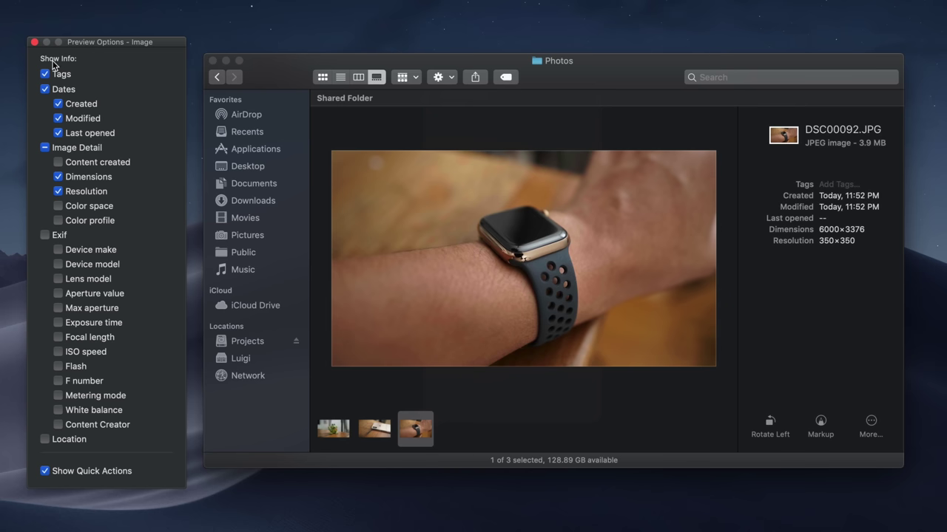
left_click(34, 42)
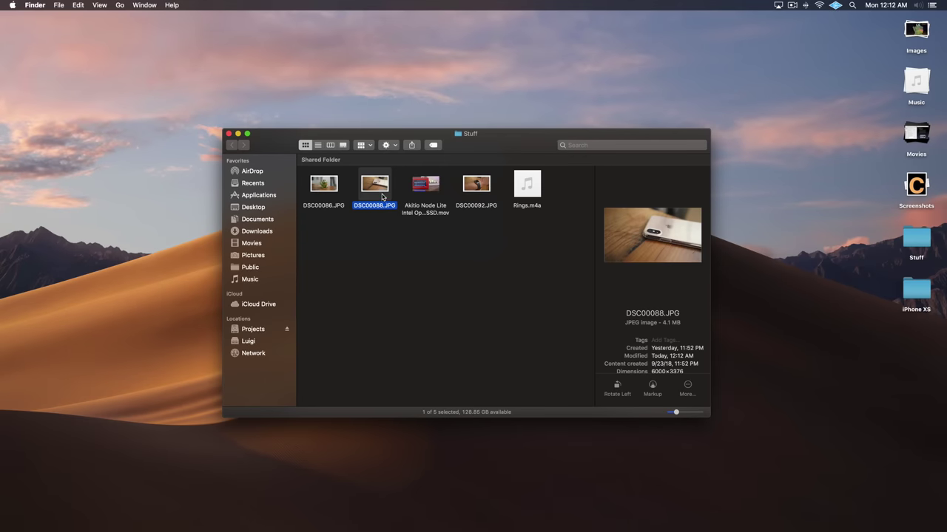
- Quick Look DSC00088.JPG and rotate it a full turn back to landscape
key("space")
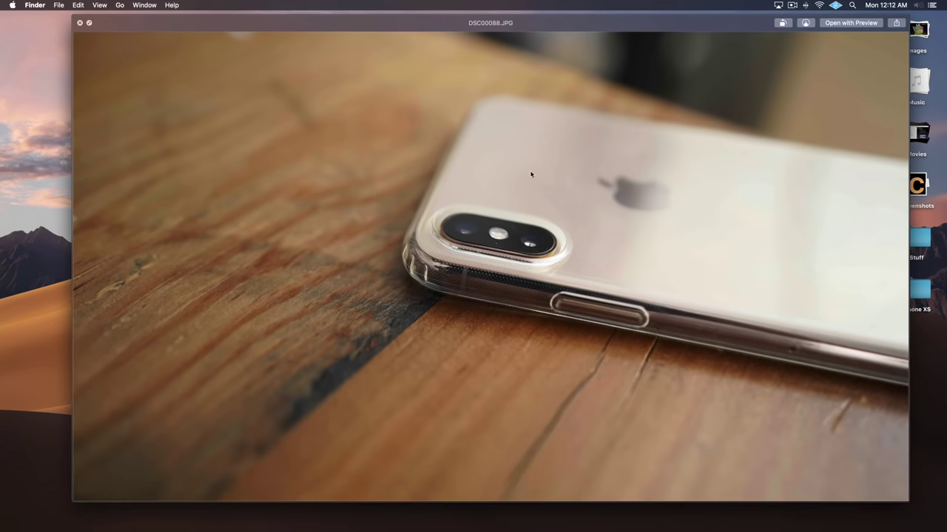
left_click(784, 23)
left_click(784, 23)
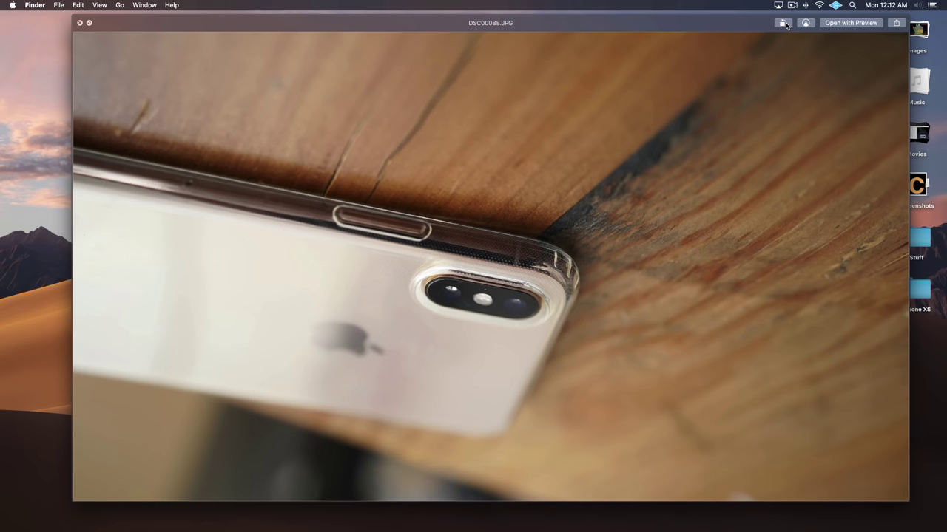
left_click(784, 24)
left_click(784, 24)
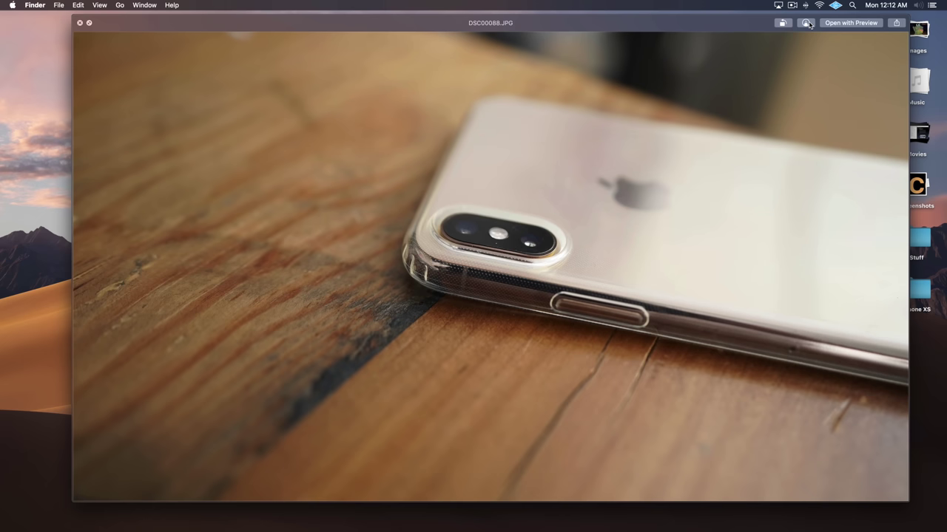
- Mark up the photo with a red ellipse around the Apple logo and an upward arrow below it
left_click(806, 23)
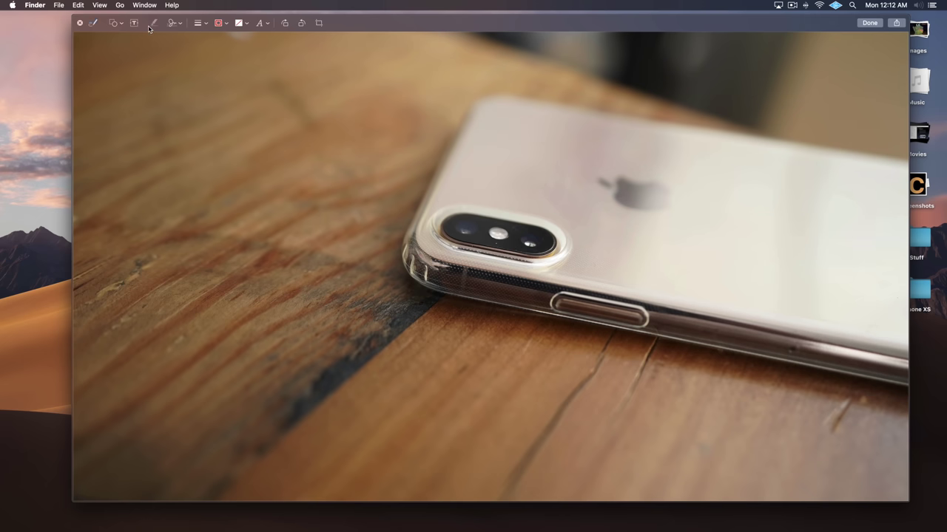
mouse_move(644, 165)
left_mouse_down()
mouse_move(547, 190)
mouse_move(632, 167)
mouse_move(662, 170)
left_mouse_up()
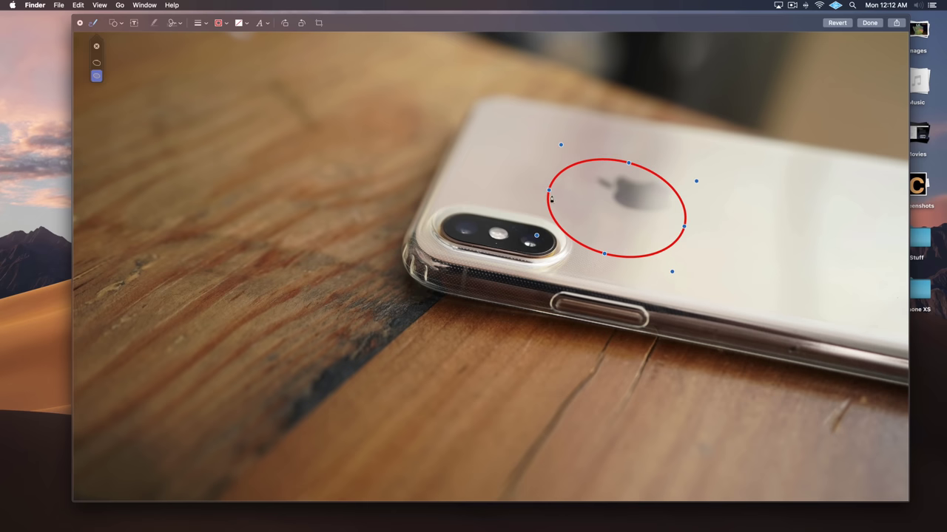
left_click(122, 26)
left_click(120, 41)
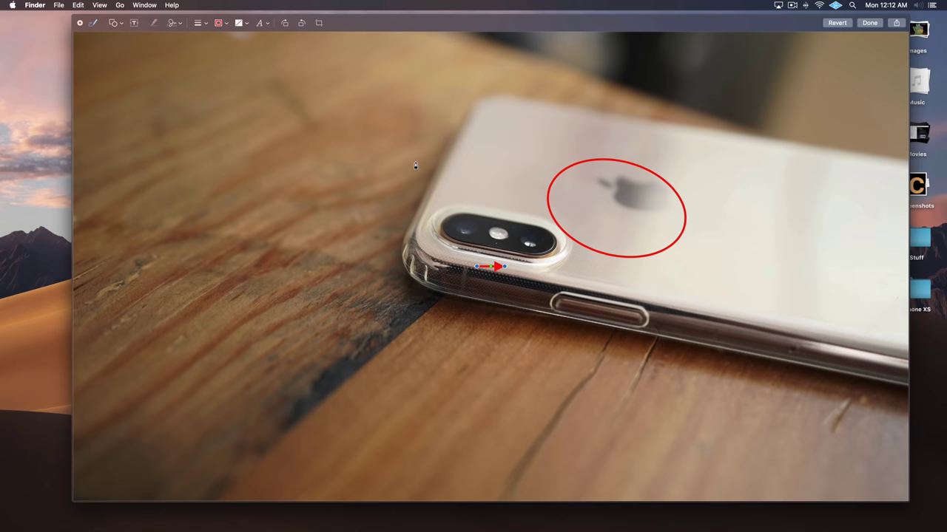
left_click_drag(477, 268, 500, 324)
left_click_drag(508, 277, 634, 273)
- Keep the annotated photo in landscape, finish the markup, and share it over AirDrop
left_click(287, 24)
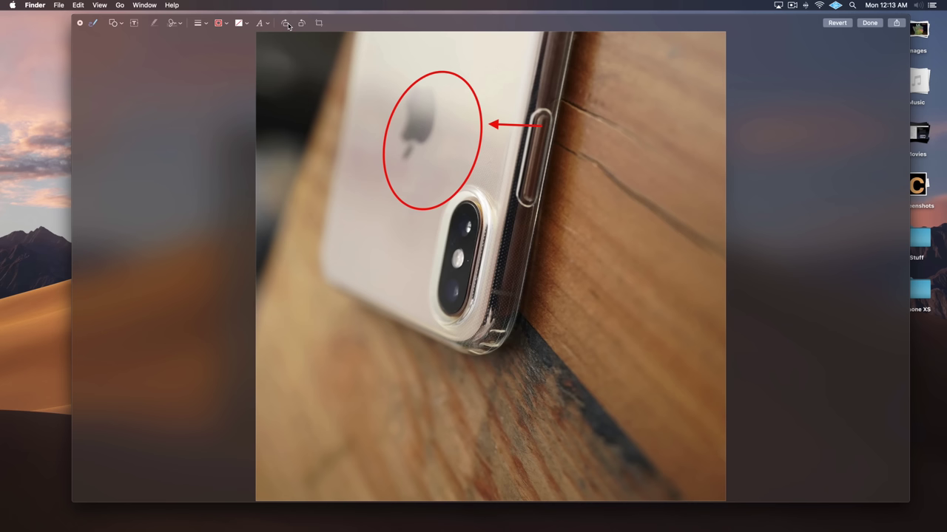
key("super+z")
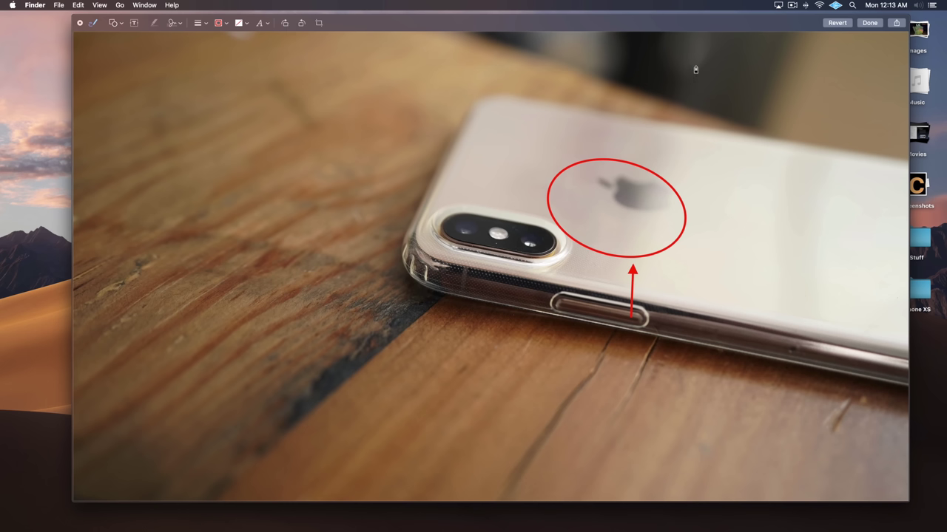
left_click(870, 22)
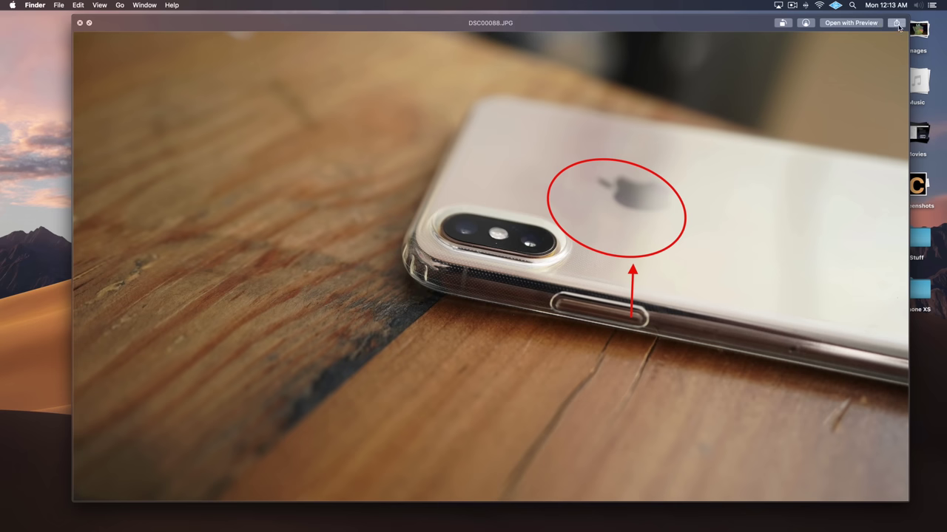
left_click(896, 25)
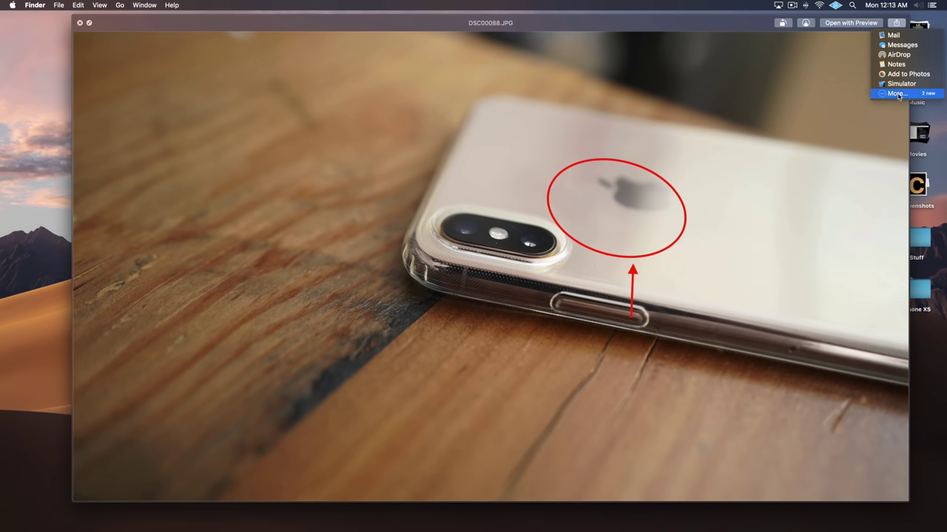
left_click(898, 56)
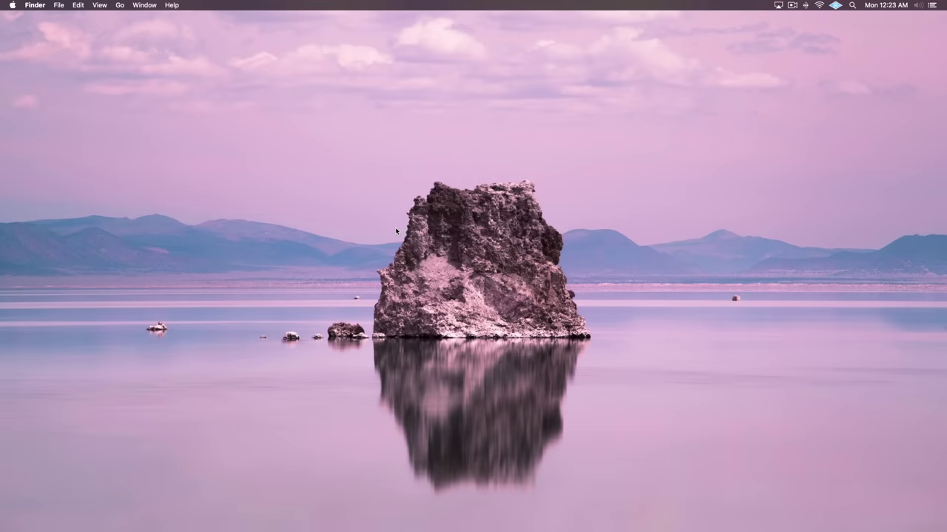
- Launch Screenshot from Launchpad's Other folder and review its Save to, Timer and Options settings
key("F4")
left_click(485, 245)
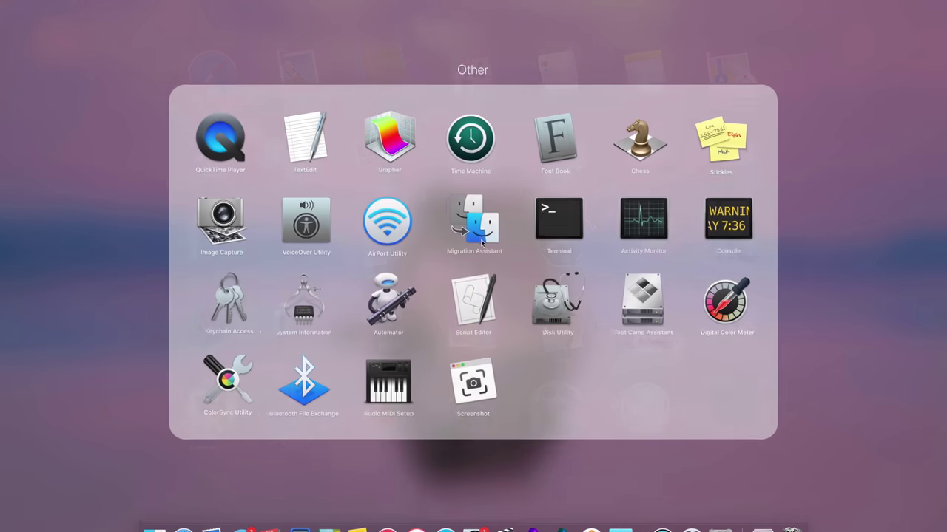
left_click(480, 401)
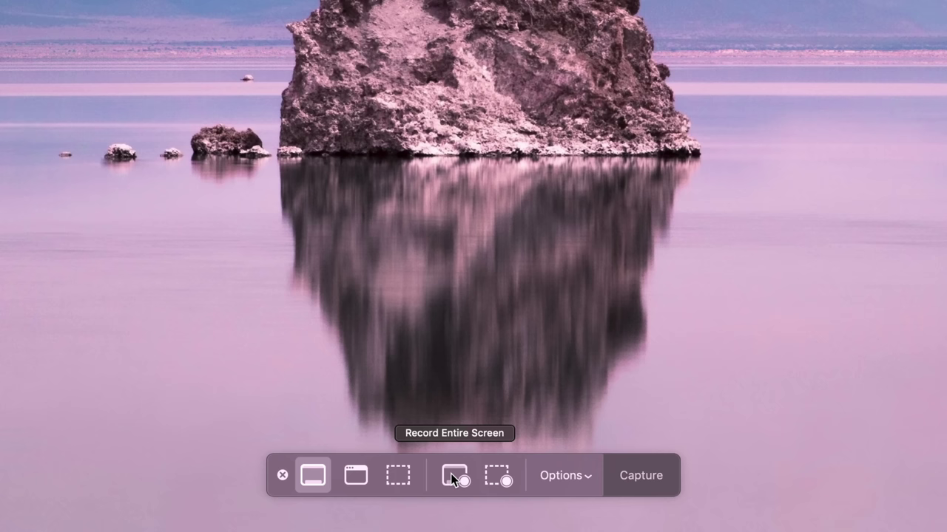
left_click(563, 475)
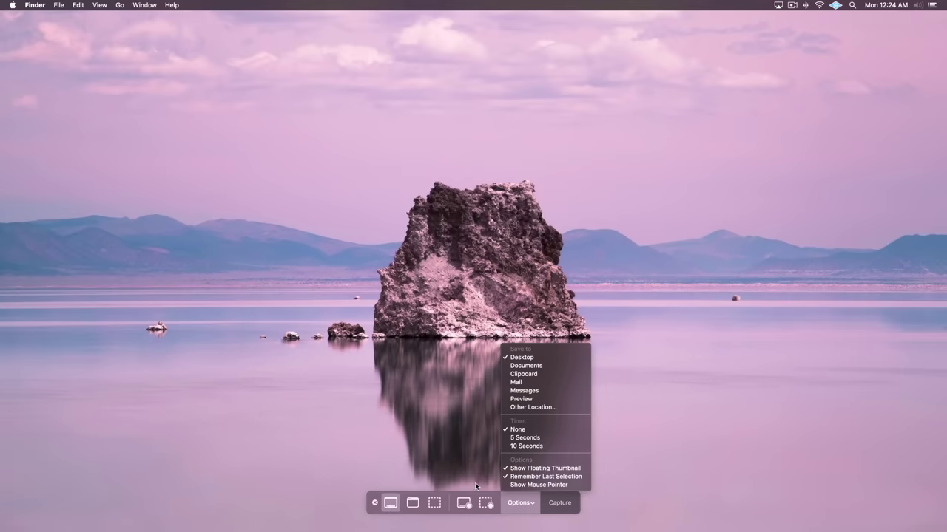
left_click(476, 486)
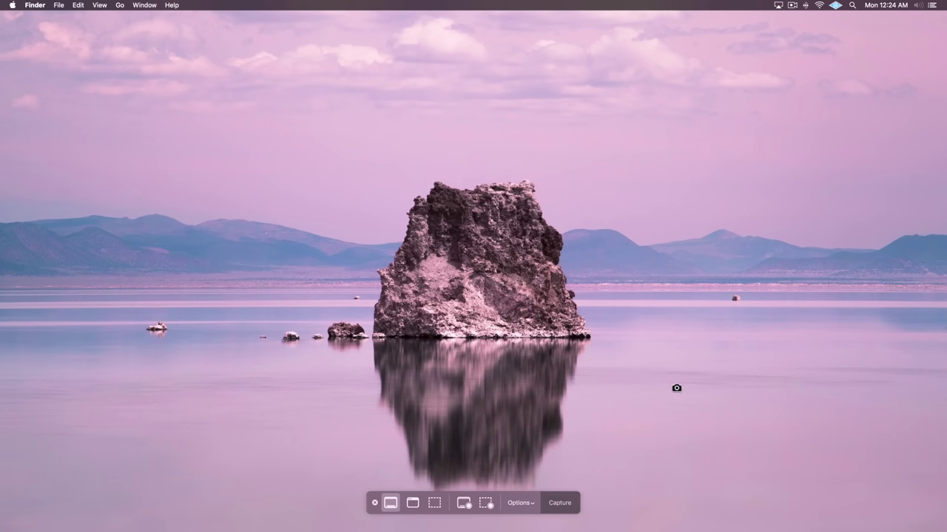
- Capture the entire screen and mark up the screenshot with a red line beside the rock
left_click(678, 390)
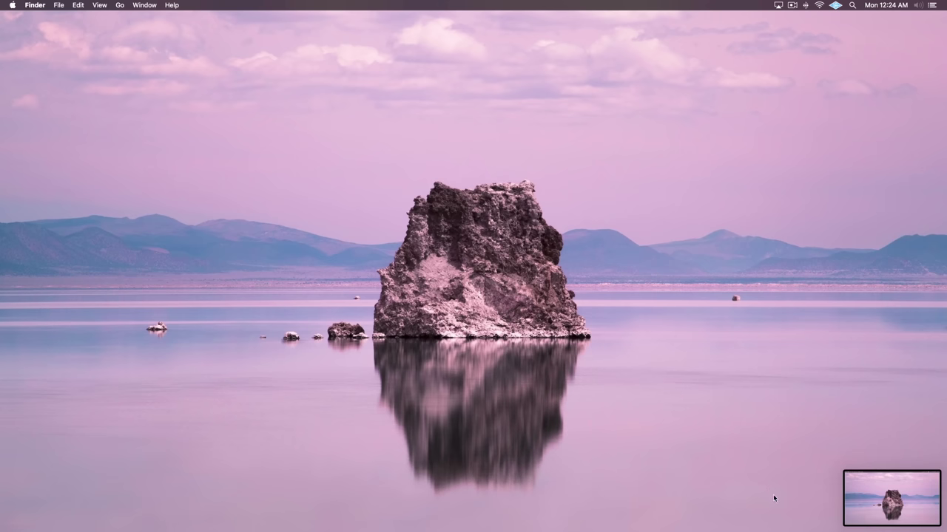
left_click(894, 494)
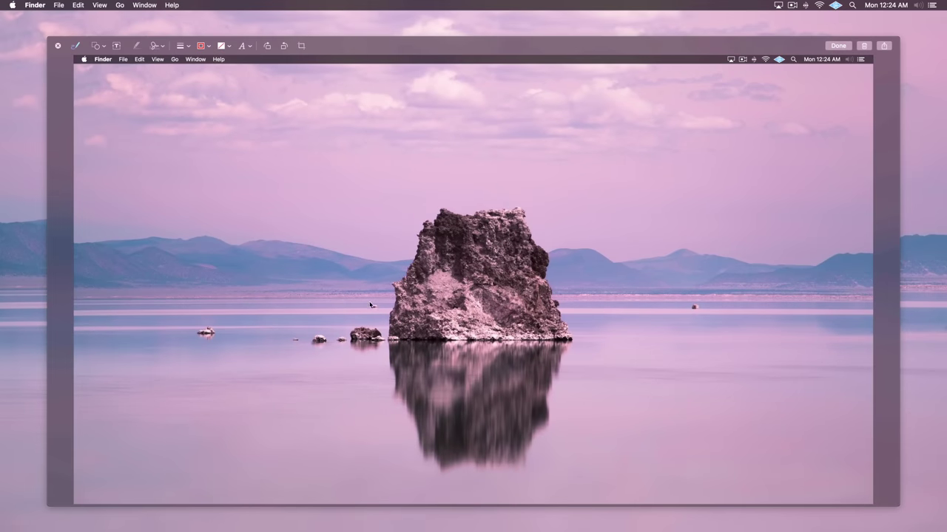
left_click(100, 46)
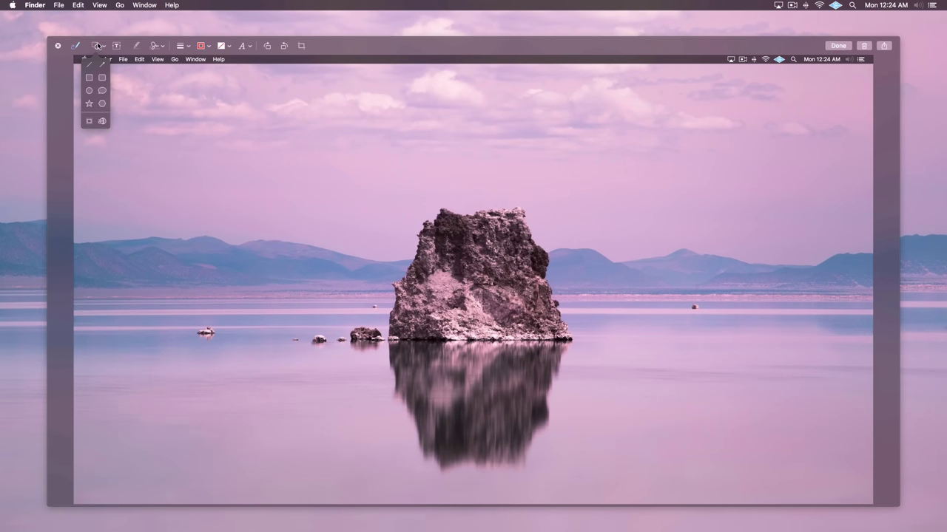
left_click(95, 69)
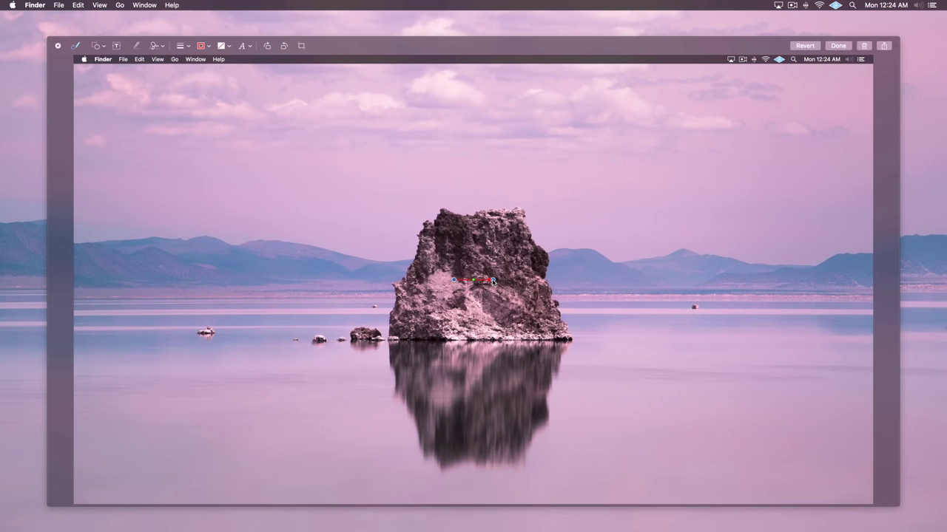
left_click_drag(493, 282, 379, 306)
left_click(837, 46)
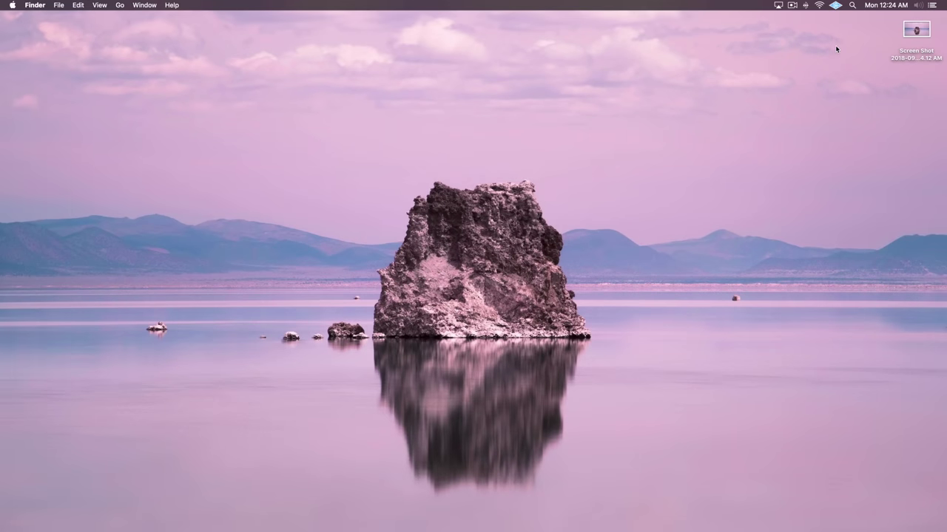
- Quick Look the saved Screen Shot file on the desktop, then deselect it
left_click(913, 33)
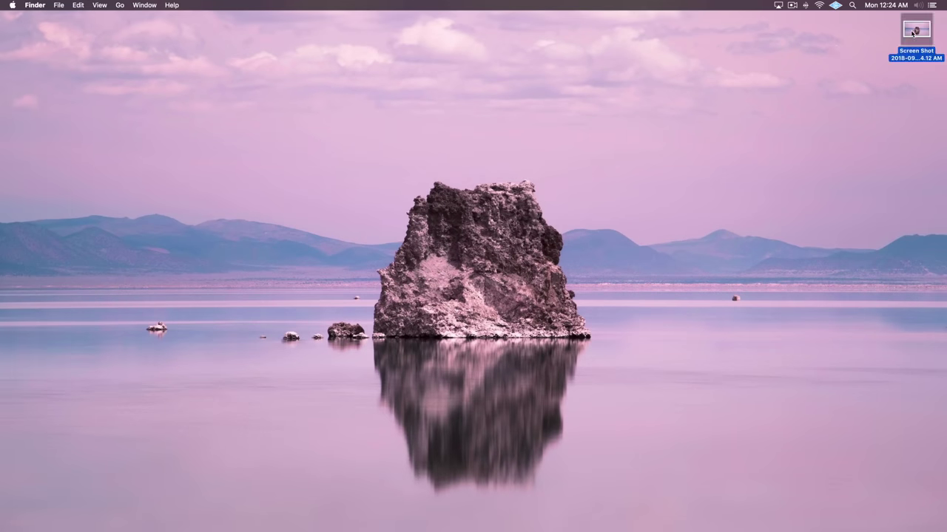
key("space")
key("space")
left_click(665, 148)
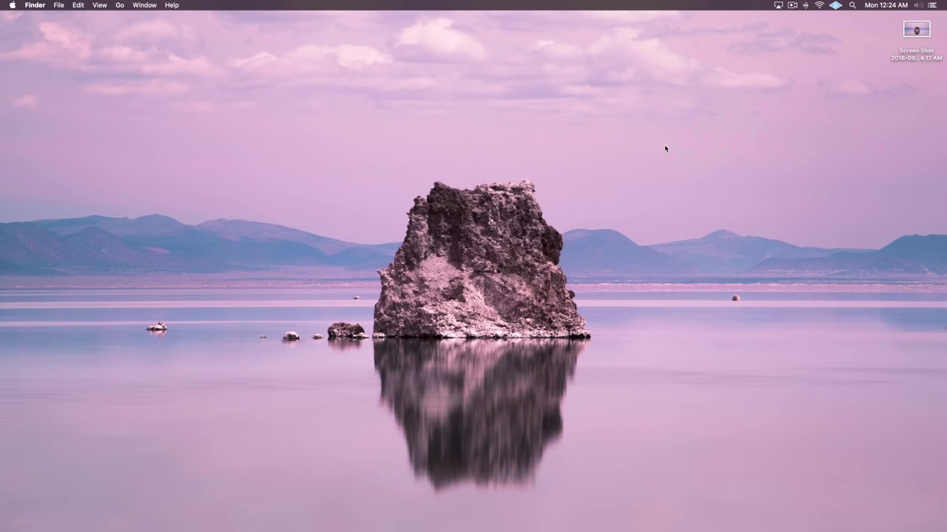
- Capture a selected portion fitted tightly around the rock and its reflection as a portrait screenshot
key("super+shift+5")
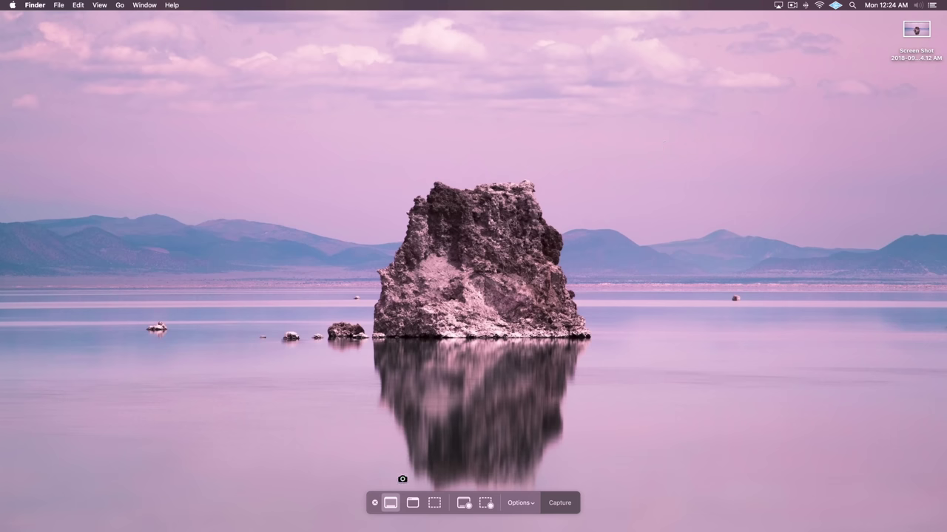
left_click(413, 503)
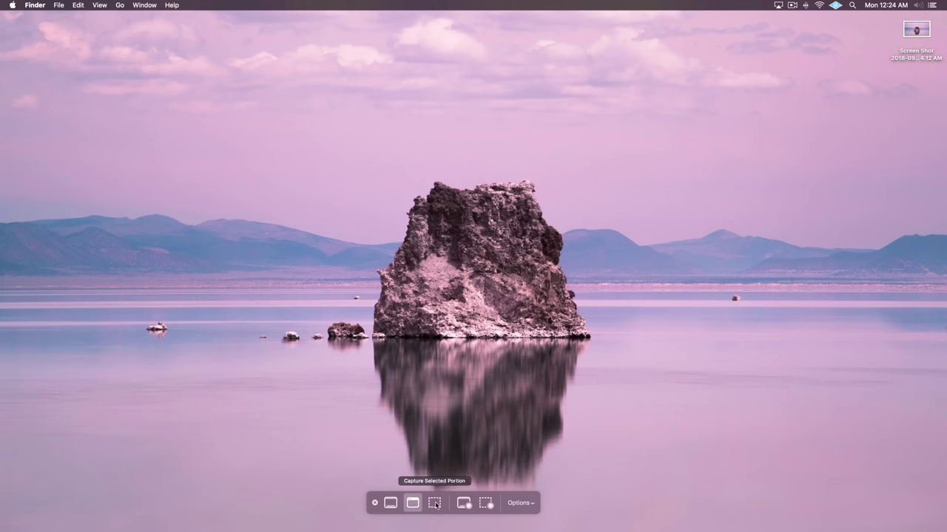
left_click(435, 504)
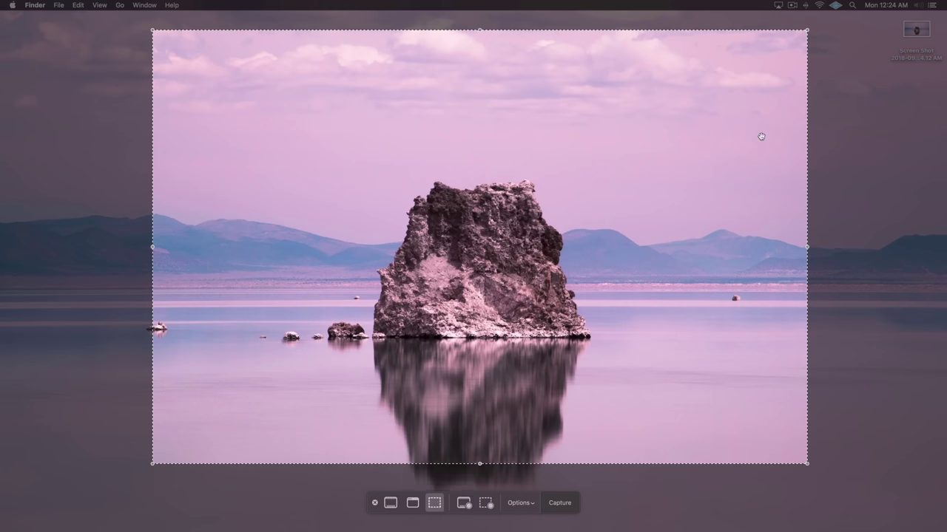
left_click_drag(808, 30, 630, 174)
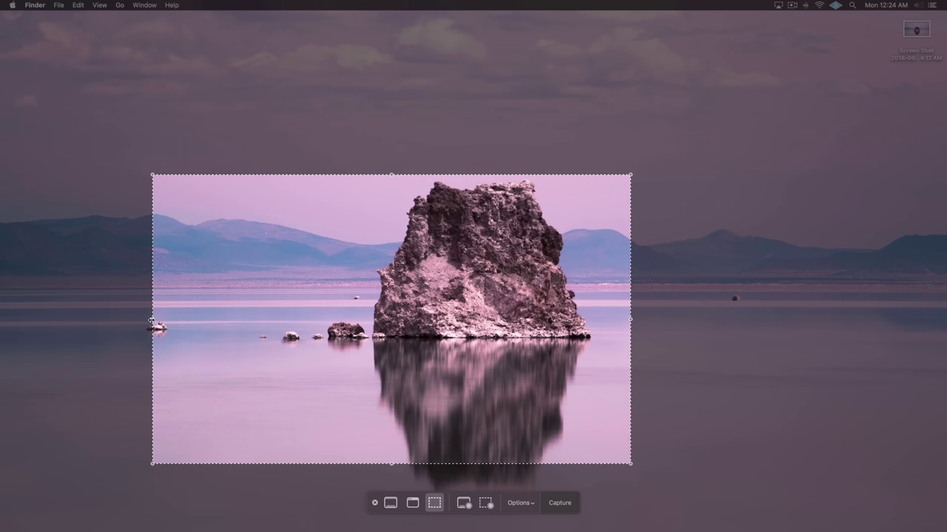
left_click_drag(151, 319, 369, 320)
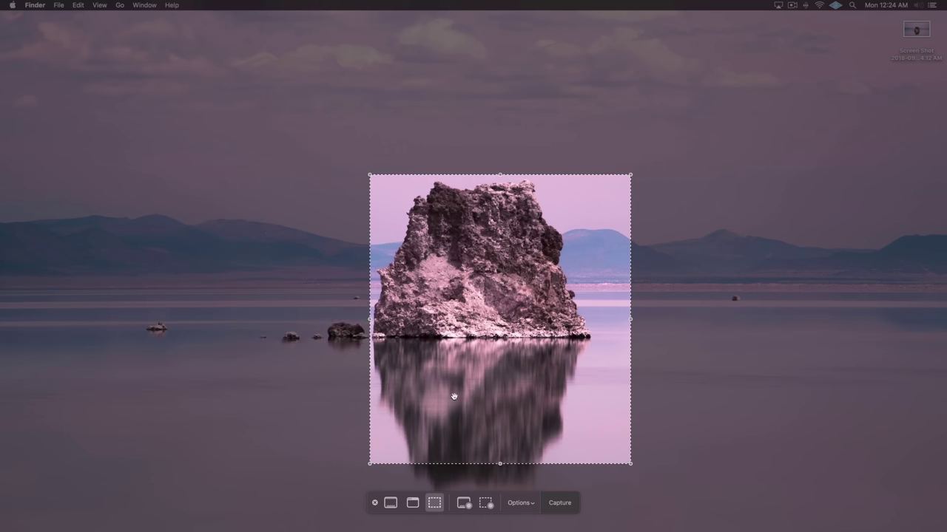
left_click_drag(500, 466, 498, 508)
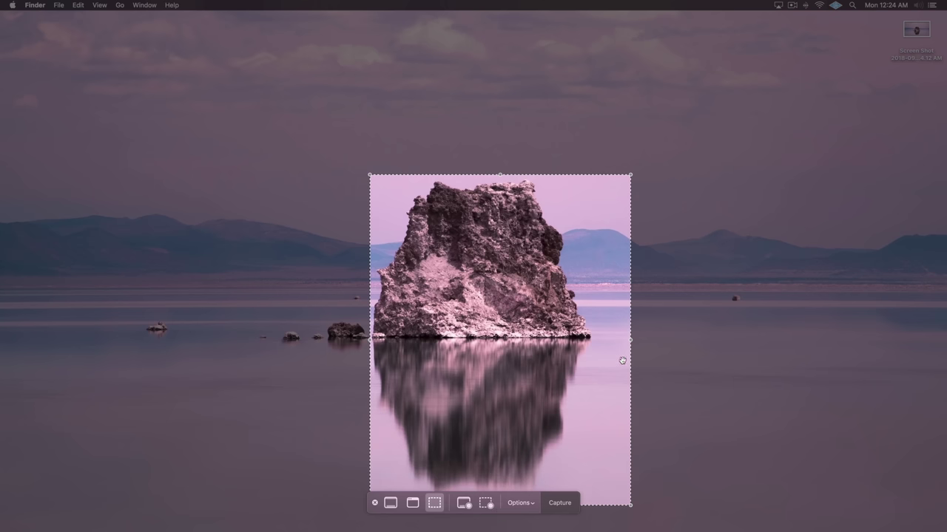
left_click_drag(630, 340, 595, 344)
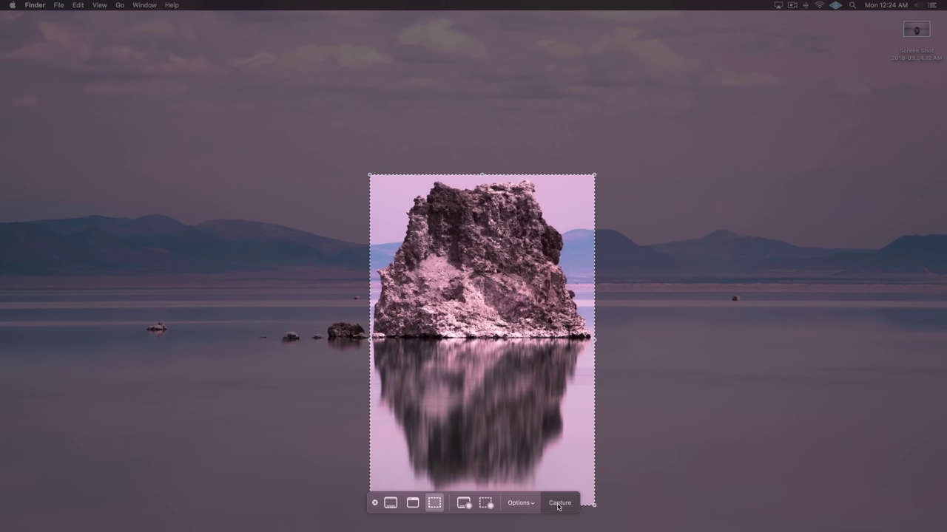
left_click(559, 504)
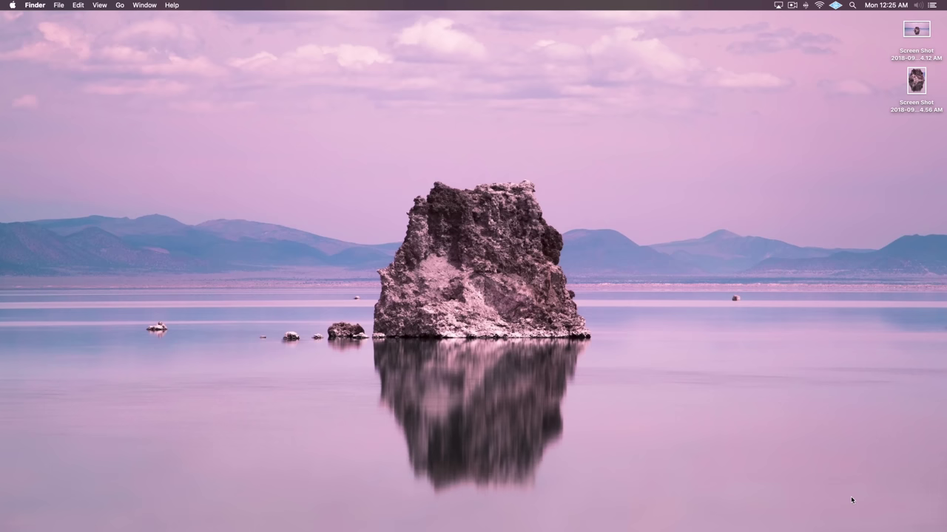
- Switch Screenshot to Record Entire Screen with Show Mouse Clicks enabled
key("super+shift+5")
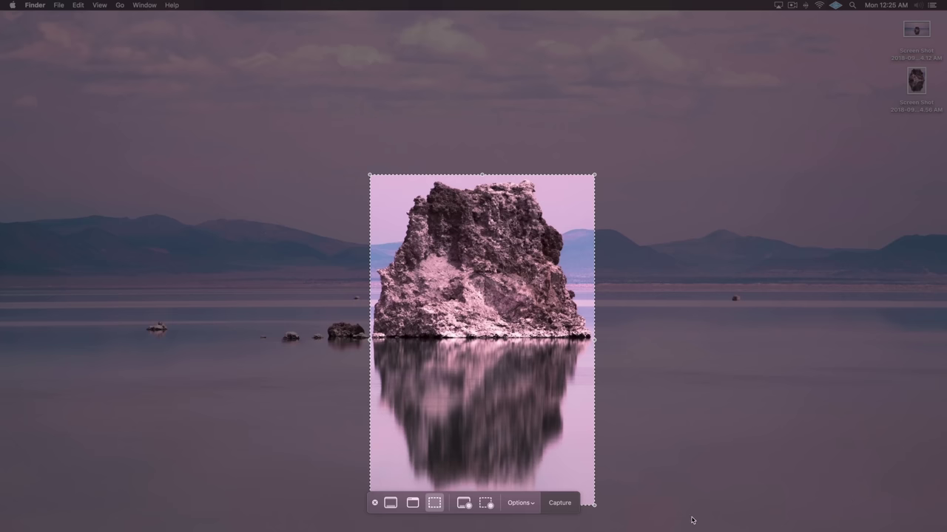
left_click(467, 506)
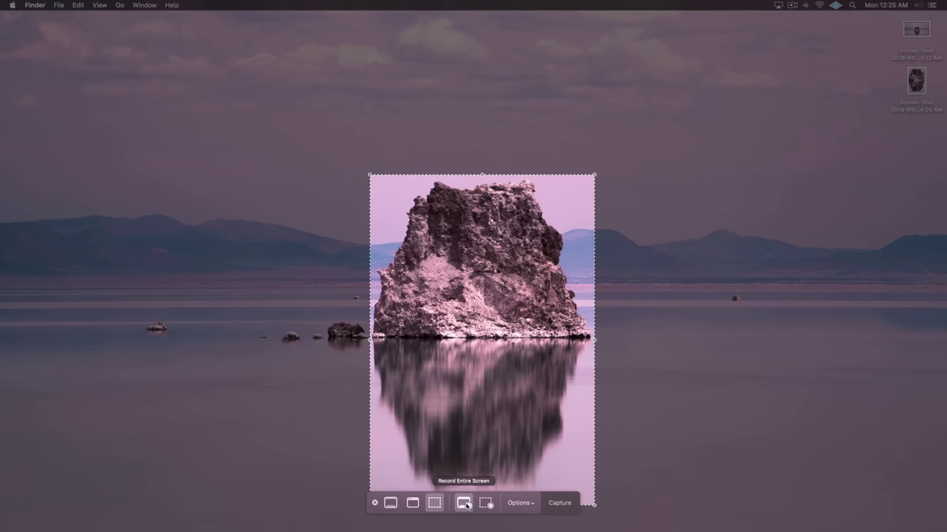
left_click(526, 504)
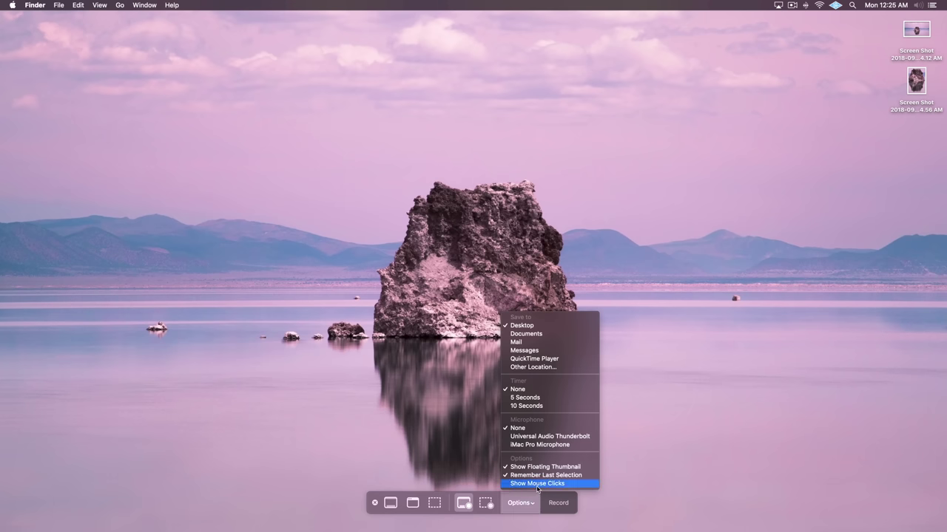
left_click(537, 484)
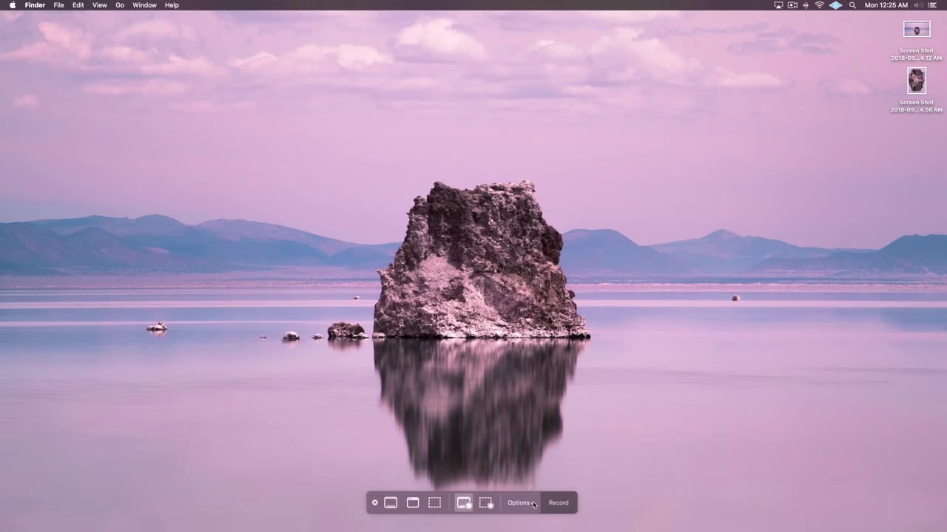
- Record the screen while selecting the 4.56 AM and 4.12 AM screen shots, then stop recording
left_click(554, 503)
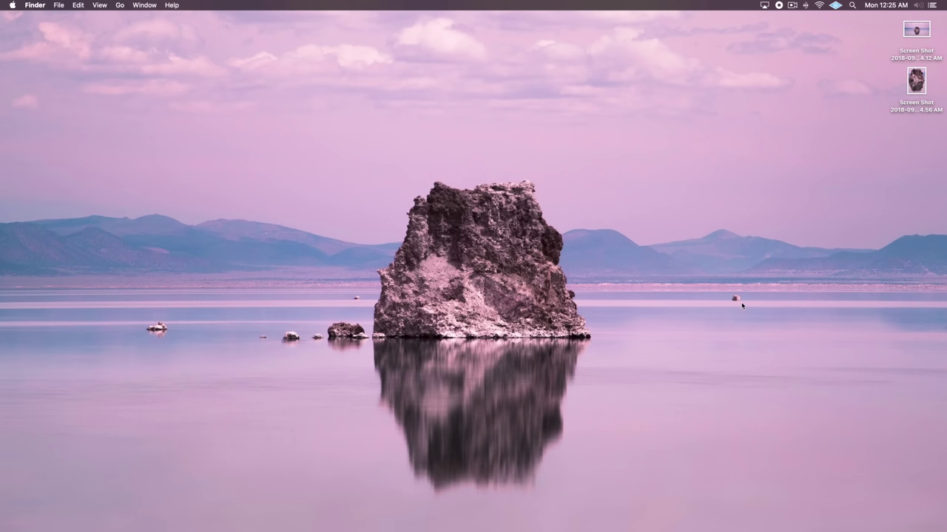
left_click(916, 80)
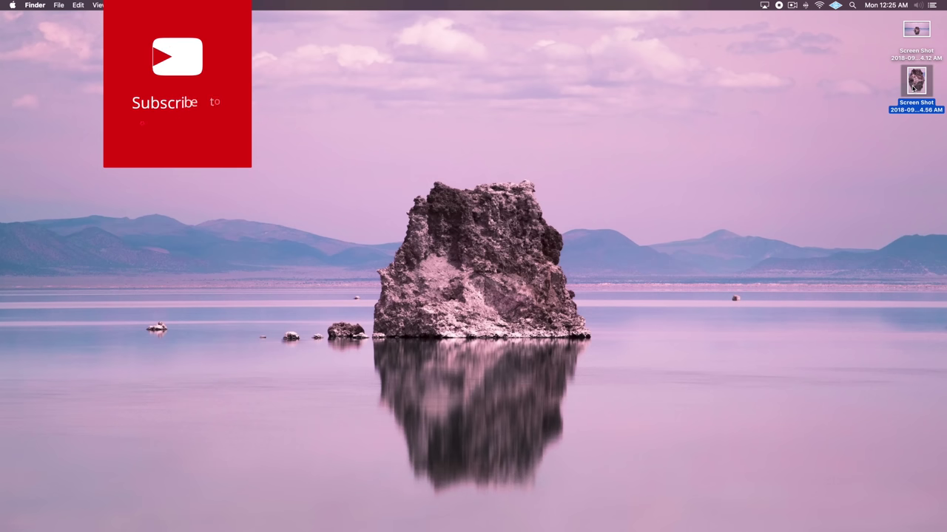
left_click(911, 28)
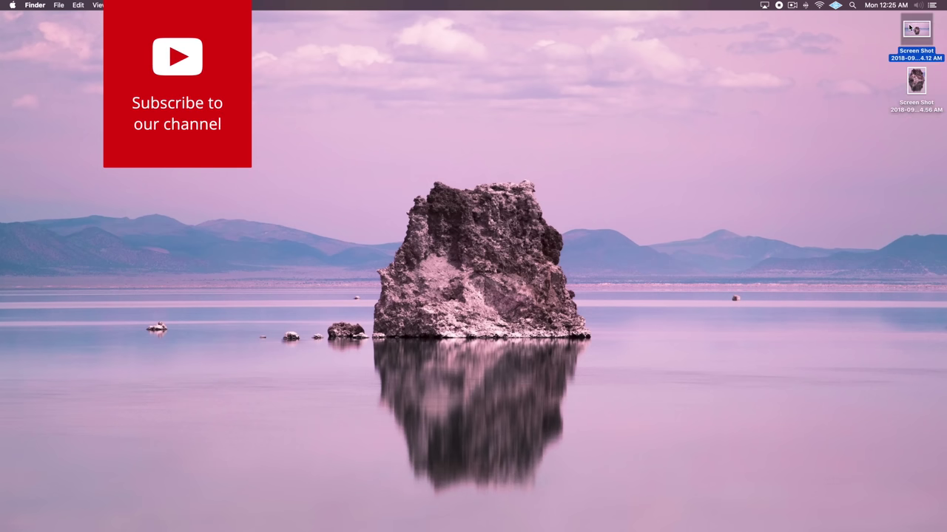
left_click(660, 169)
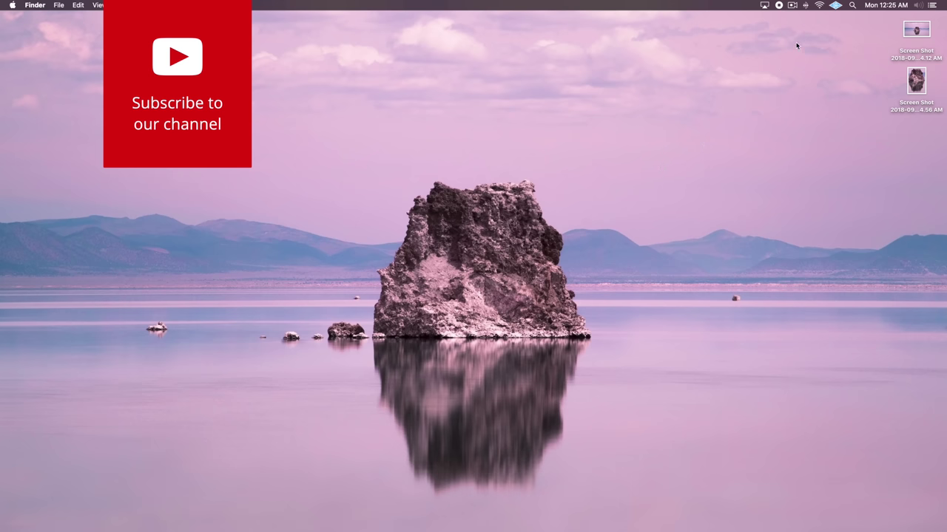
left_click(779, 5)
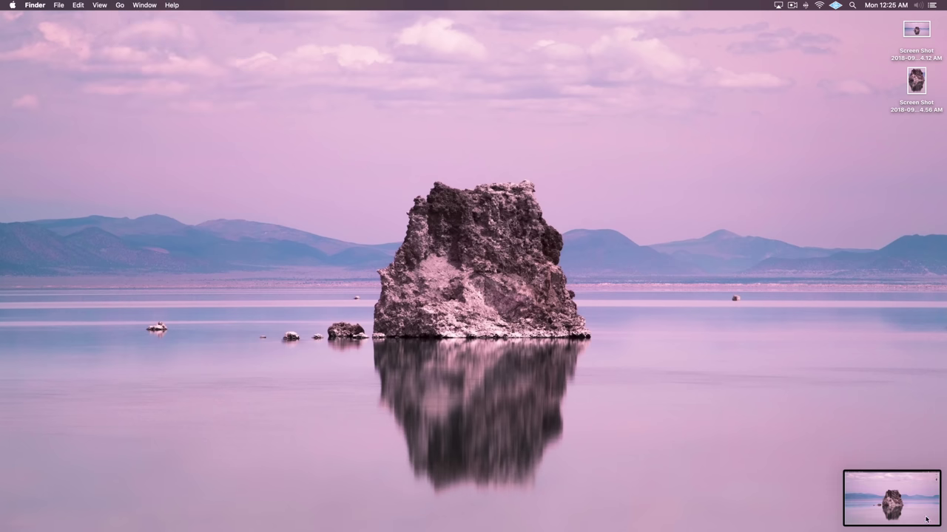
- Trim the first 2.8 seconds off the new screen recording and save it
left_click(902, 501)
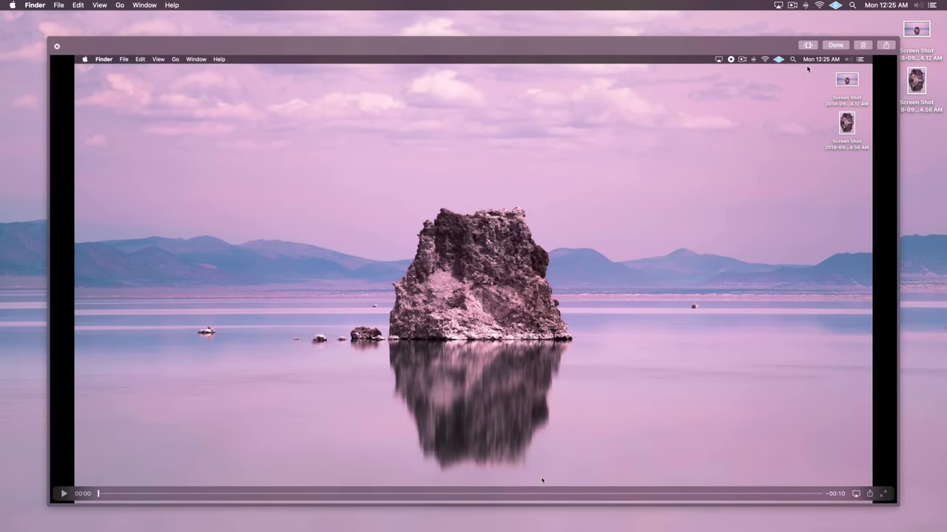
left_click(808, 45)
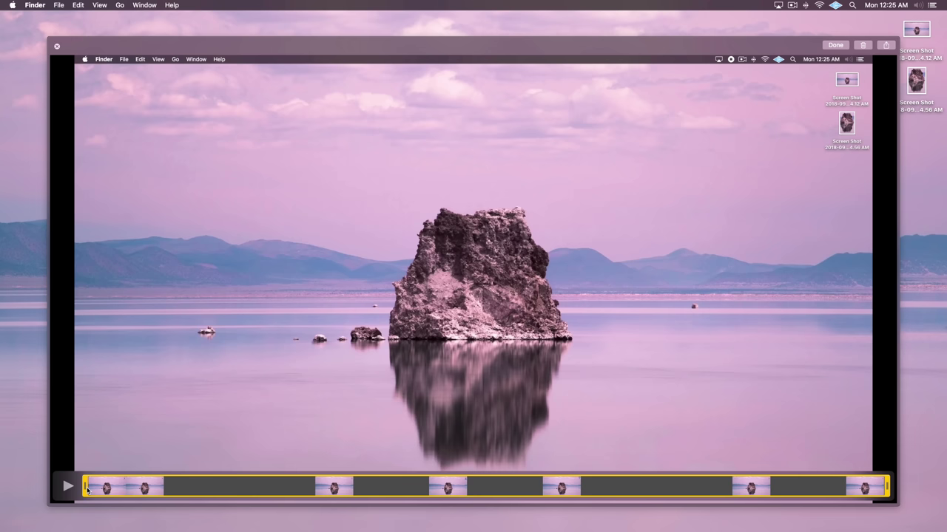
left_click_drag(85, 488, 269, 497)
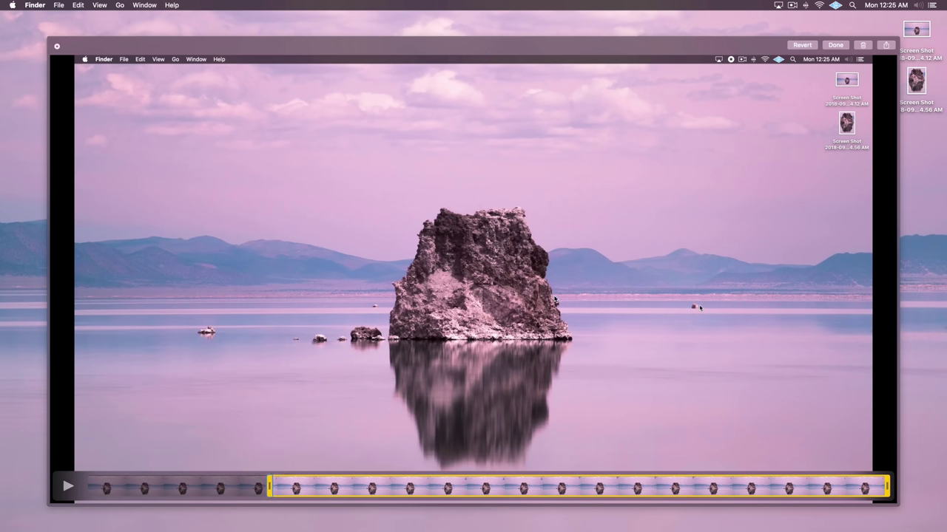
left_click(831, 48)
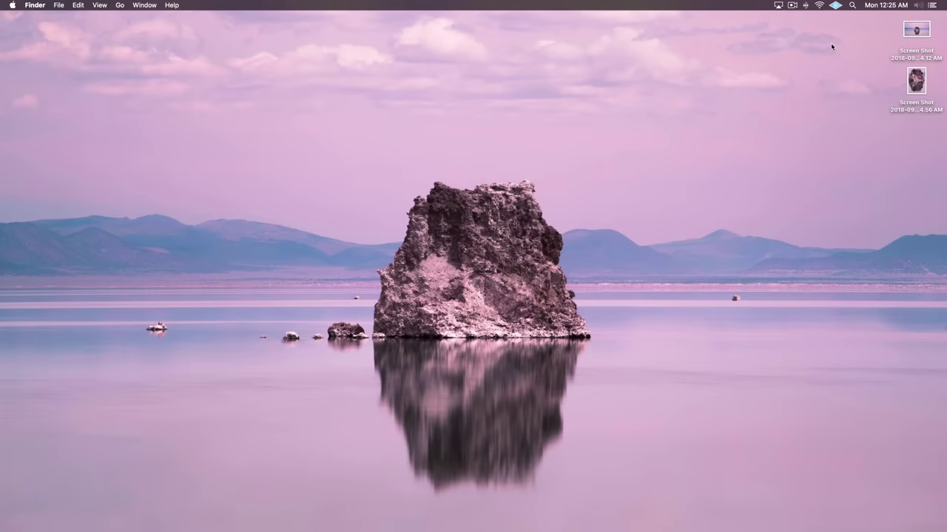
- Play the saved screen recording in Quick Look, then close the preview
left_click(906, 140)
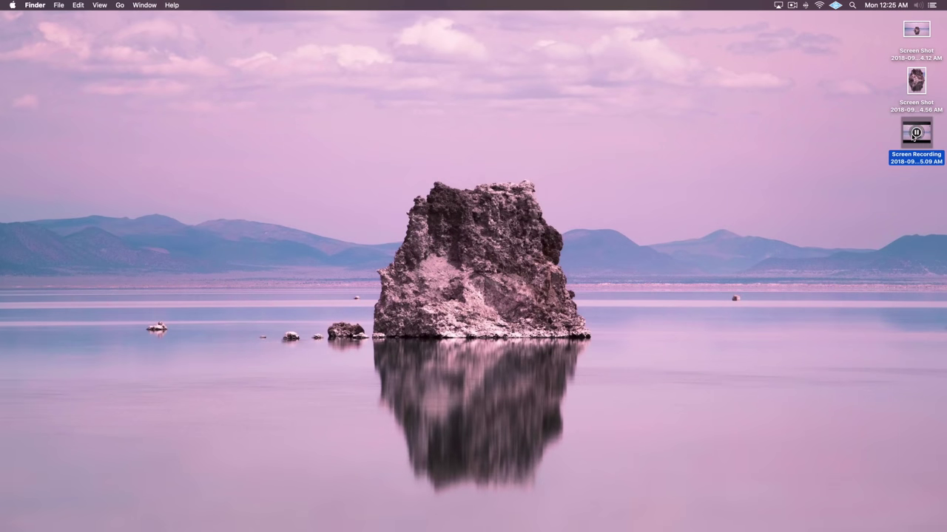
key("space")
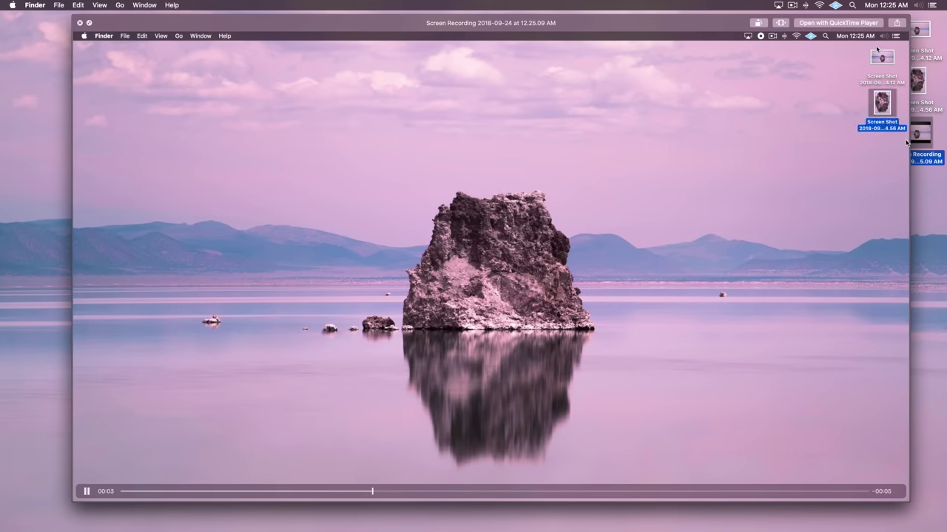
key("space")
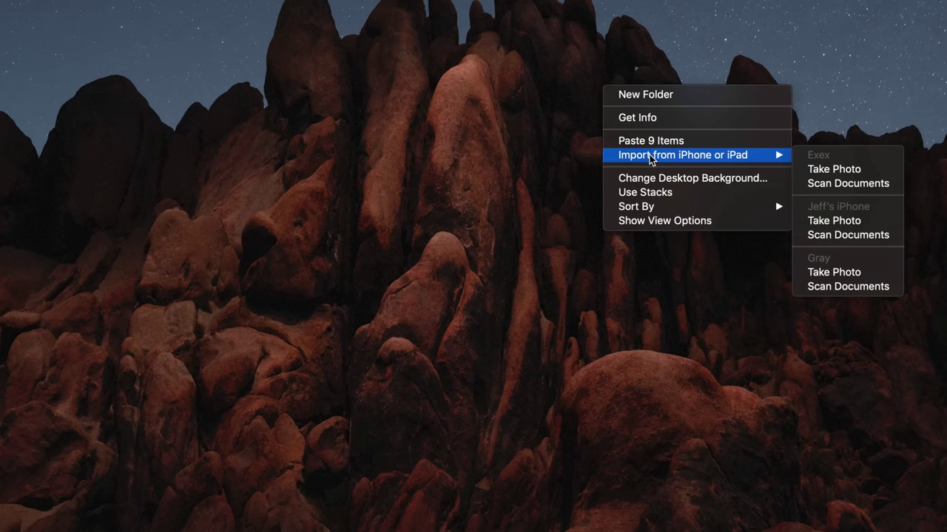
- Import an iPhone photo onto the desktop as image.jpeg and Quick Look preview it
left_click(831, 222)
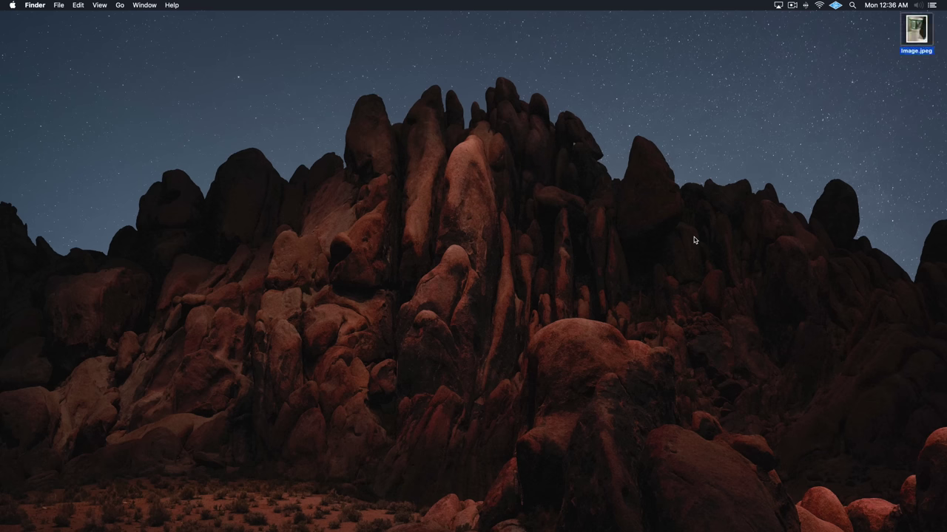
key("space")
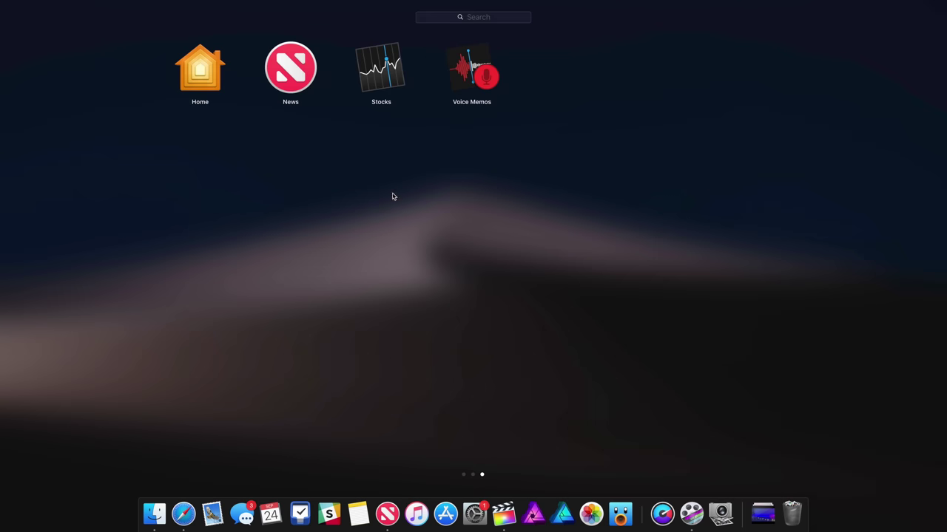
- Open News and read the iPhone X cases article
left_click(290, 65)
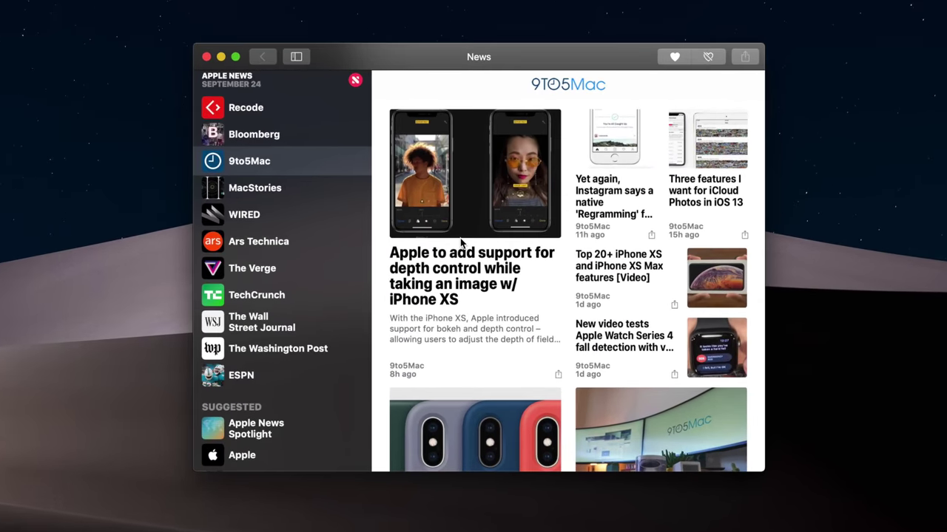
scroll(461, 253, "down", 5)
left_click(460, 256)
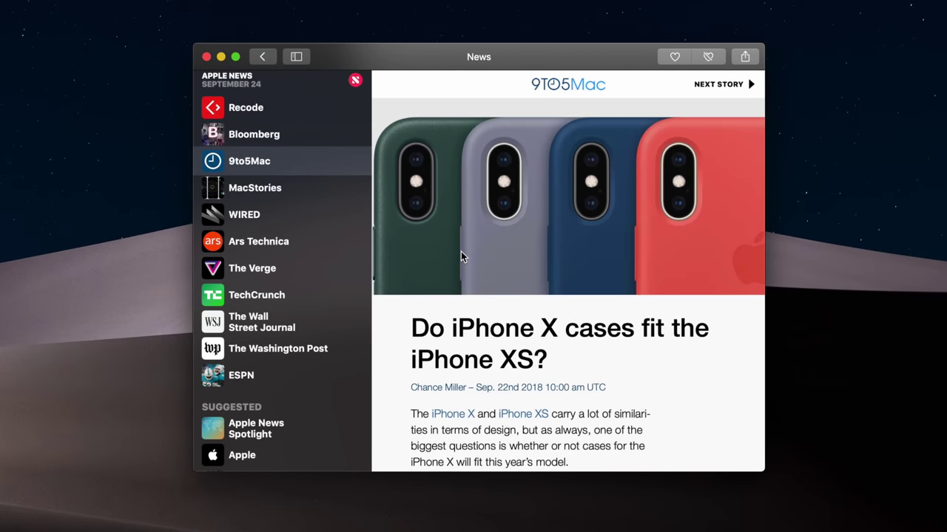
scroll(460, 255, "down", 8)
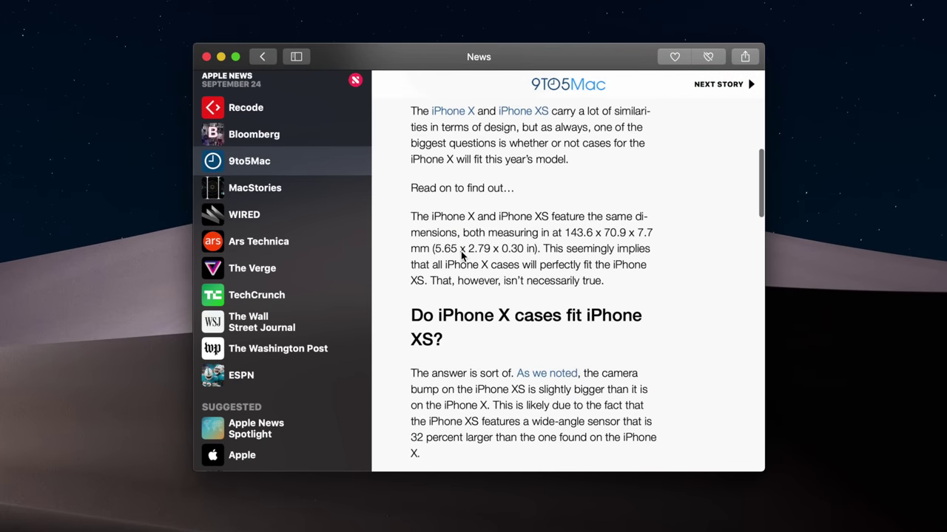
scroll(461, 251, "up", 8)
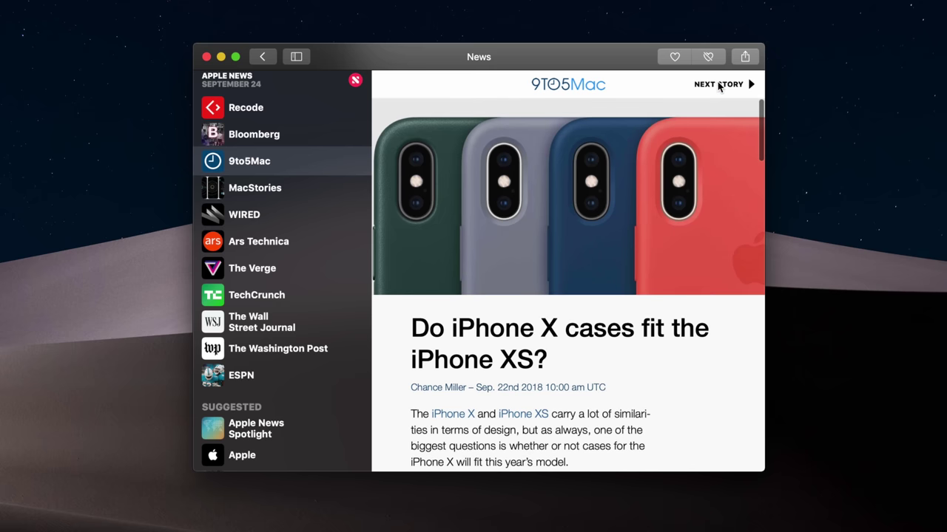
- Advance to 9to5Mac's Apple Park Visitor Center story and read it full-width without the sidebar
left_click(718, 86)
left_click(718, 86)
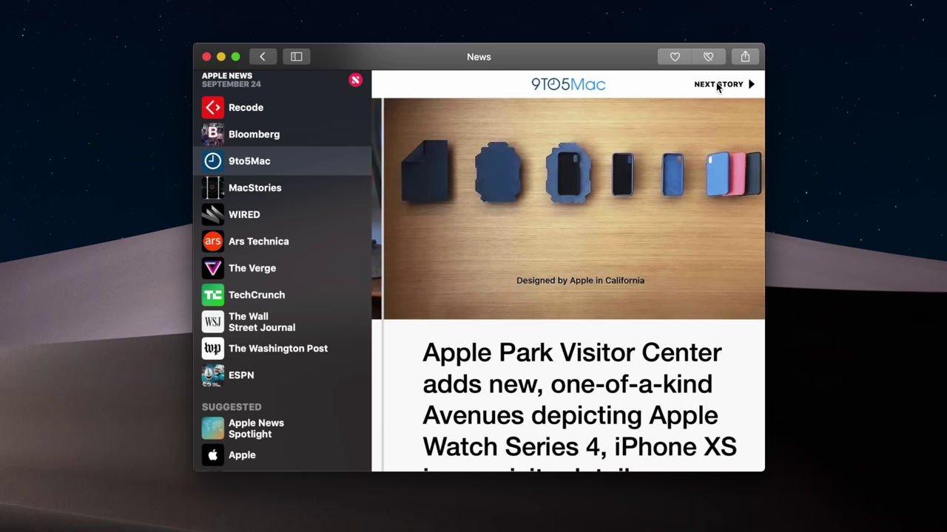
scroll(550, 254, "down", 10)
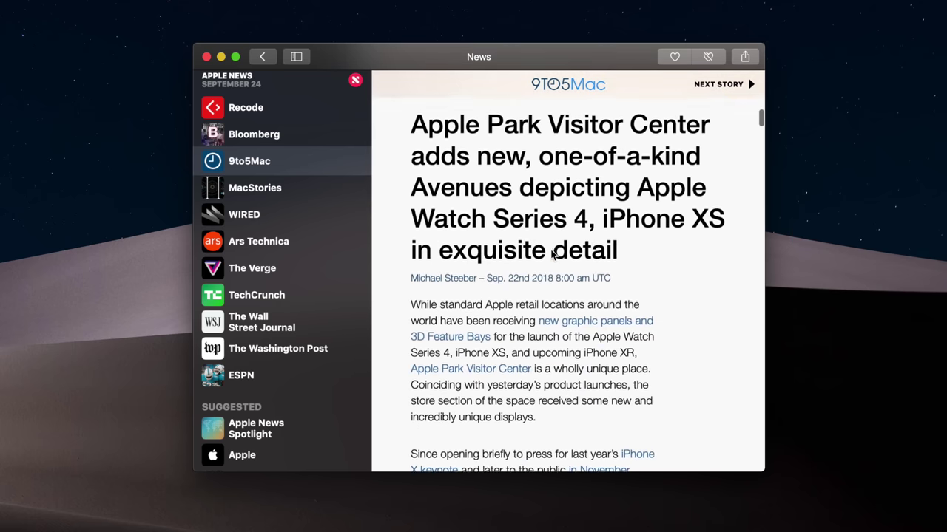
scroll(550, 254, "down", 10)
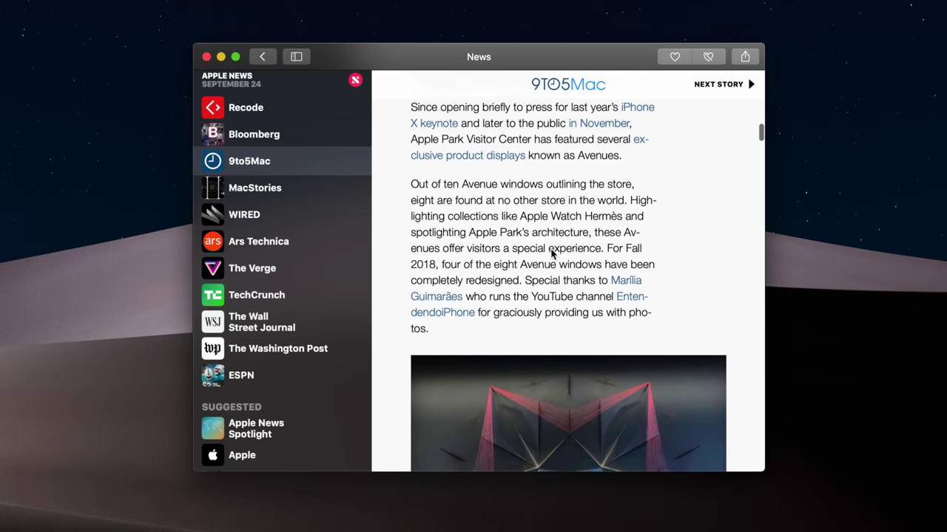
scroll(551, 254, "down", 5)
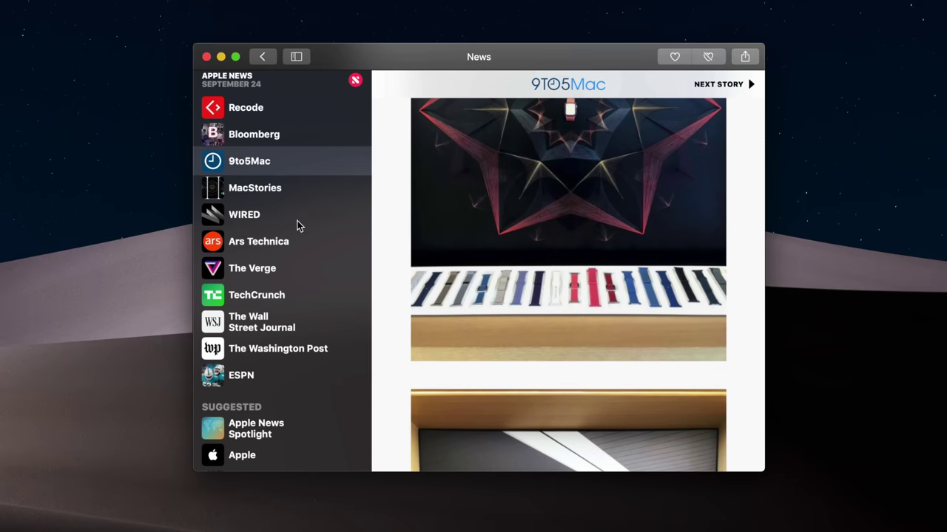
left_click(296, 58)
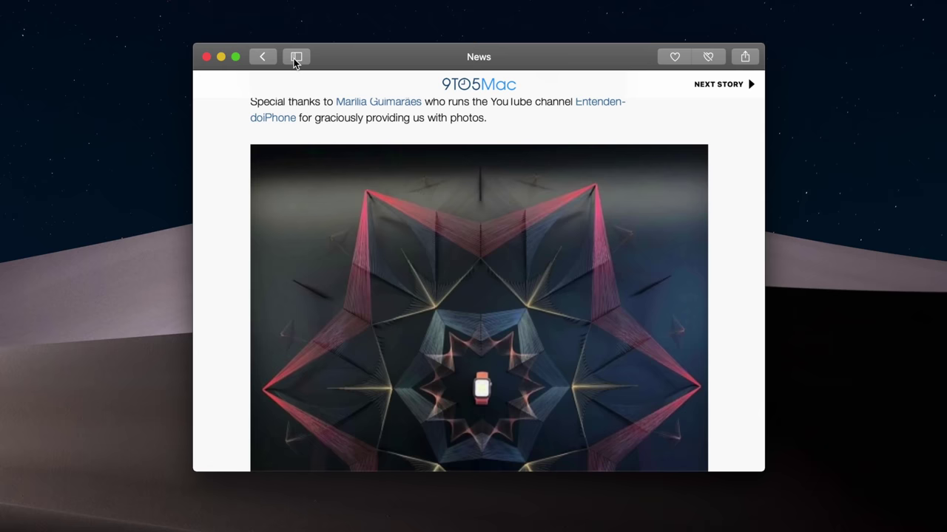
scroll(384, 207, "up", 10)
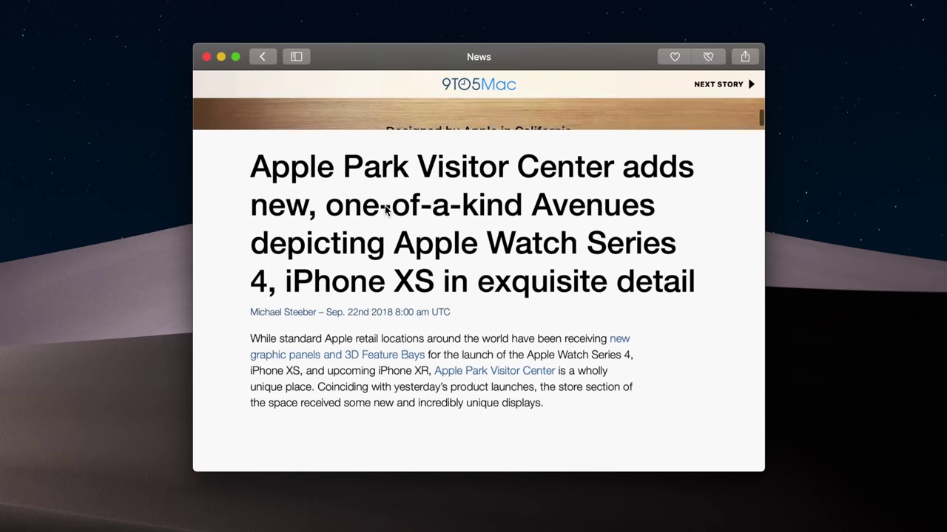
scroll(384, 209, "up", 5)
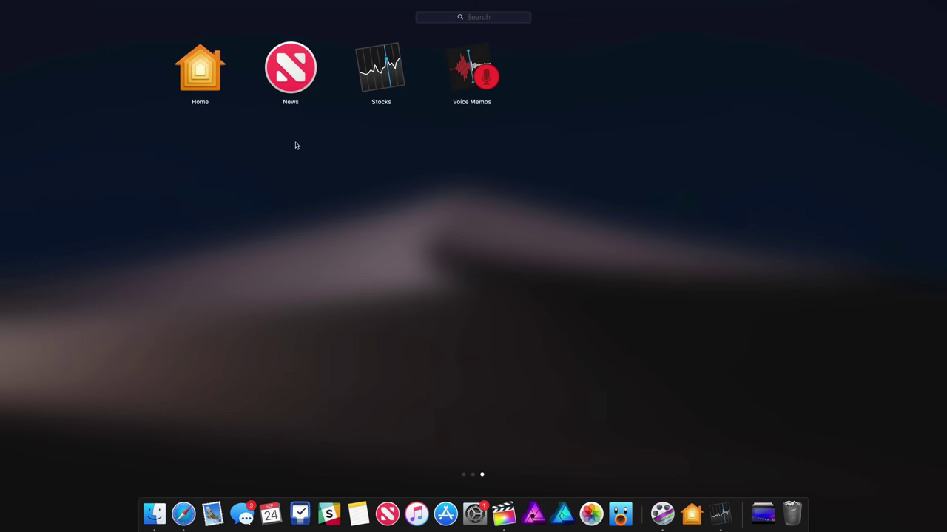
- Open Stocks and show Tesla's (TSLA) chart and news
left_click(379, 70)
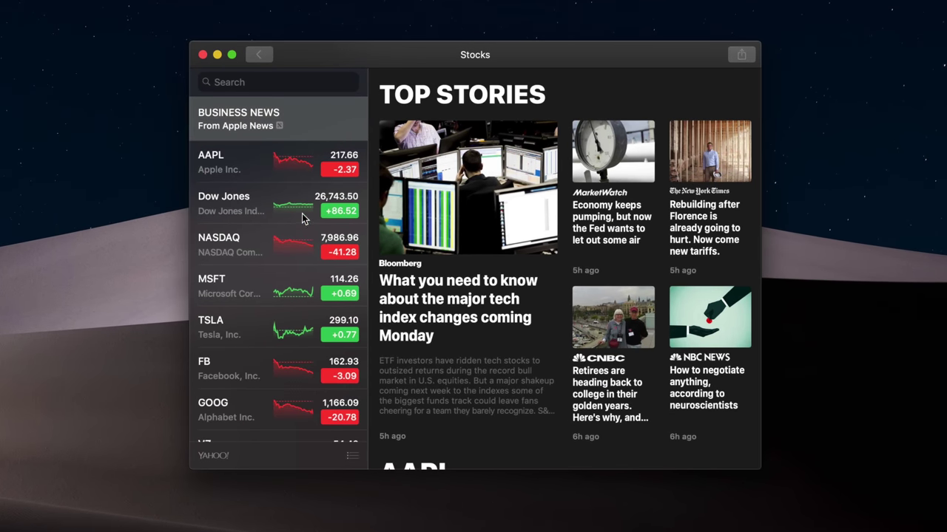
left_click(285, 331)
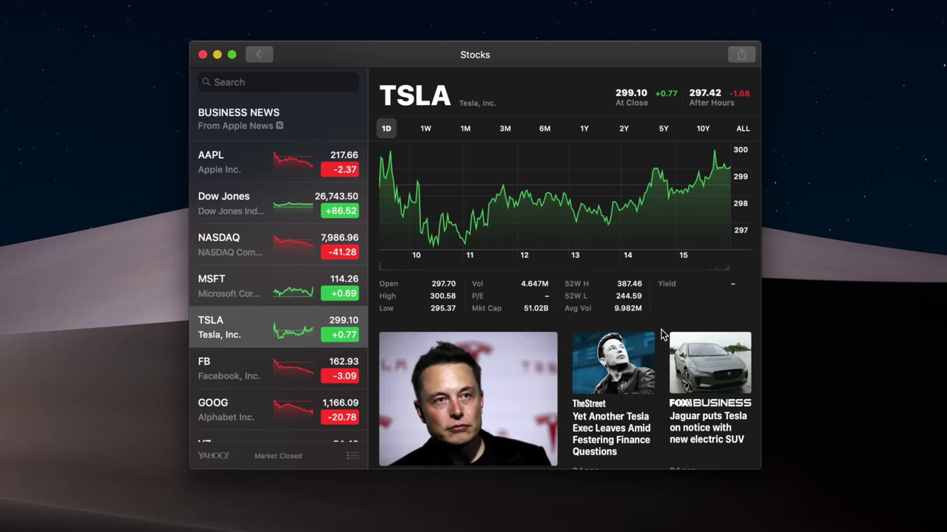
scroll(662, 335, "down", 5)
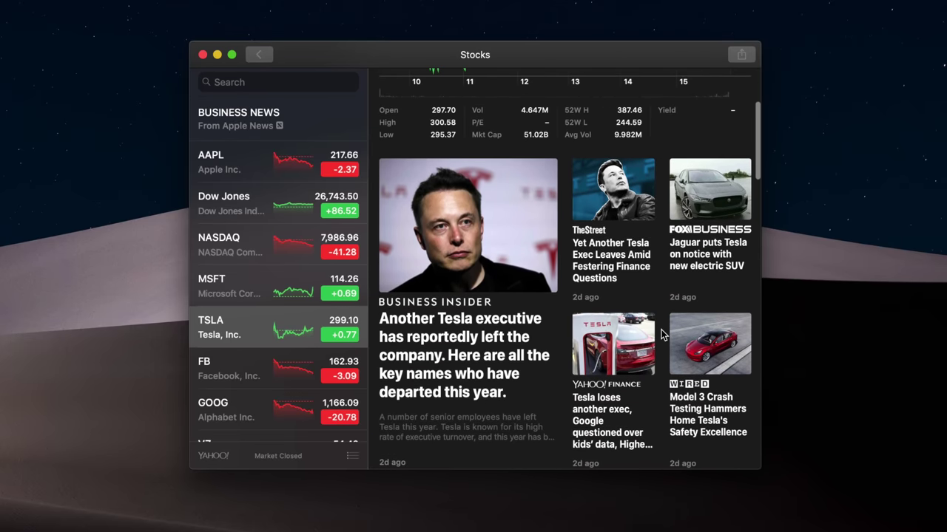
- Read the WIRED Model 3 crash-test article
left_click(718, 330)
scroll(704, 330, "down", 6)
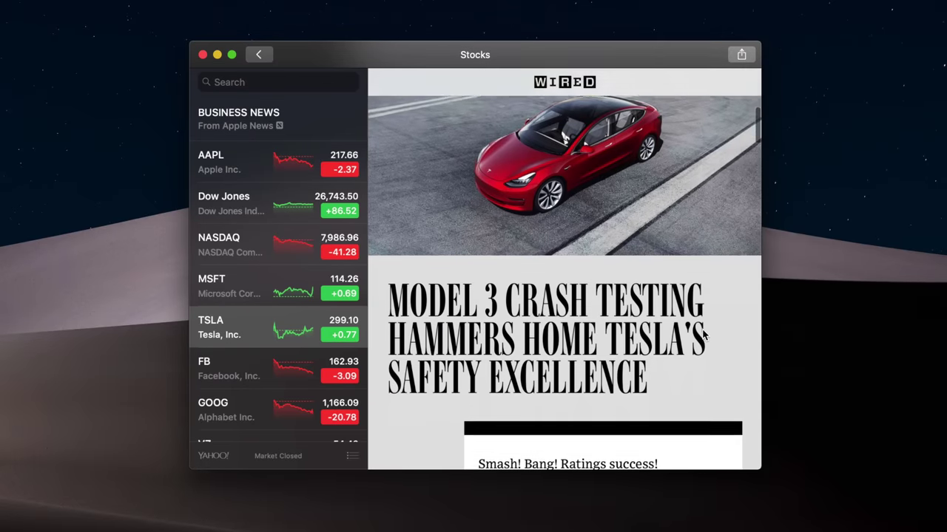
scroll(703, 334, "down", 10)
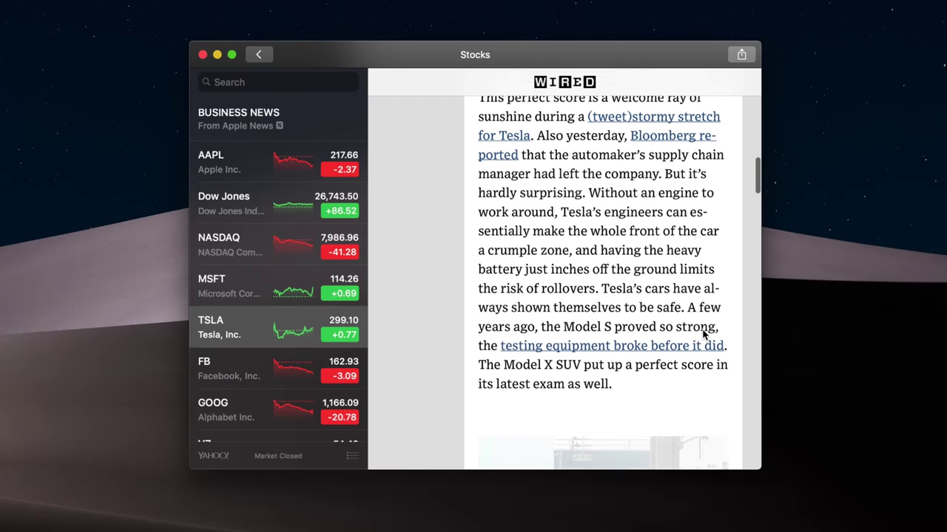
scroll(703, 334, "down", 10)
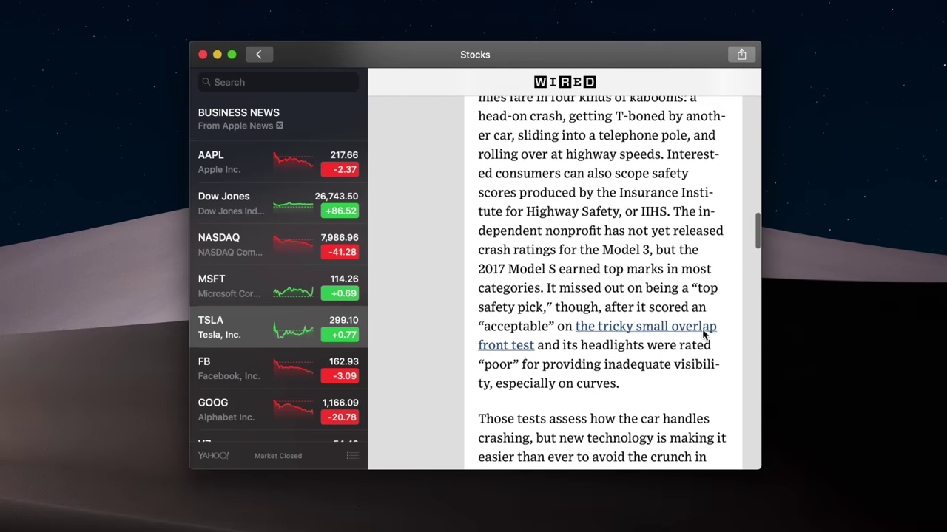
scroll(675, 330, "up", 10)
scroll(675, 330, "up", 15)
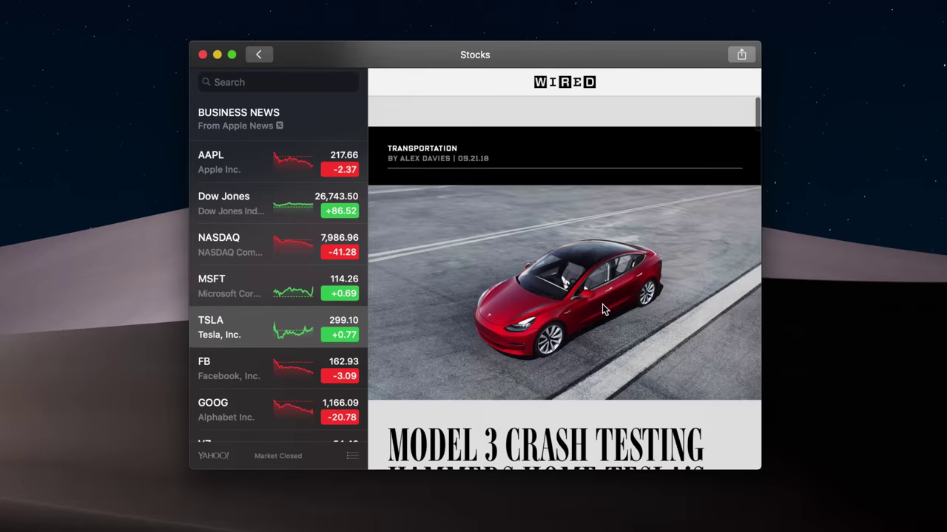
- Return to the Tesla news list and scroll through more stories
left_click(261, 55)
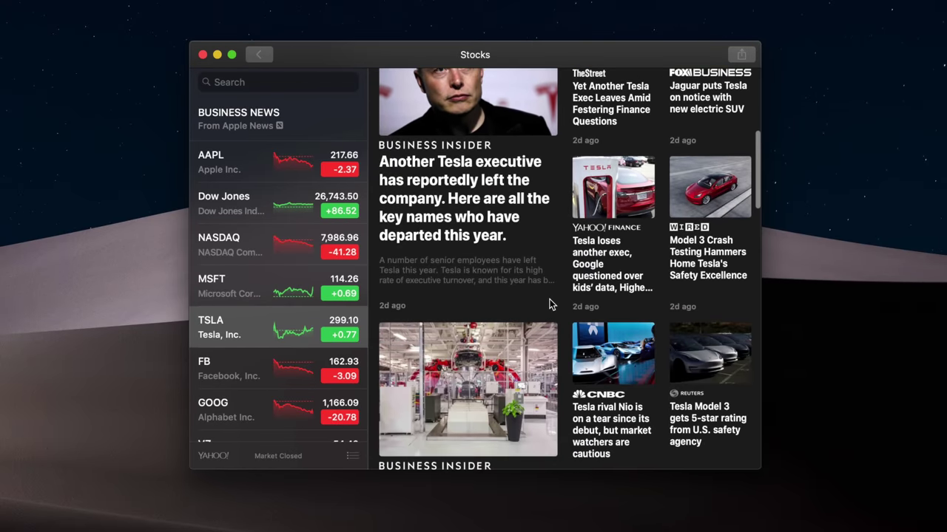
scroll(549, 304, "down", 4)
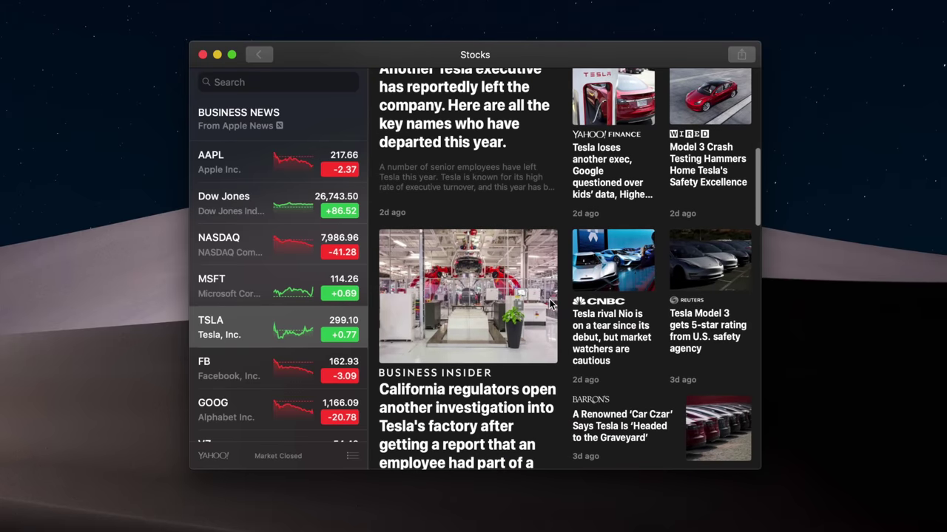
scroll(602, 323, "down", 3)
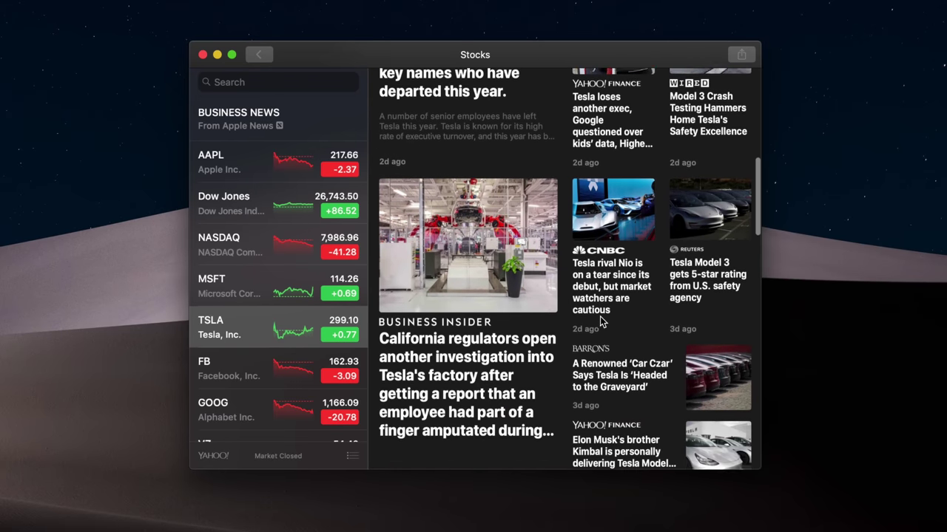
scroll(685, 343, "down", 3)
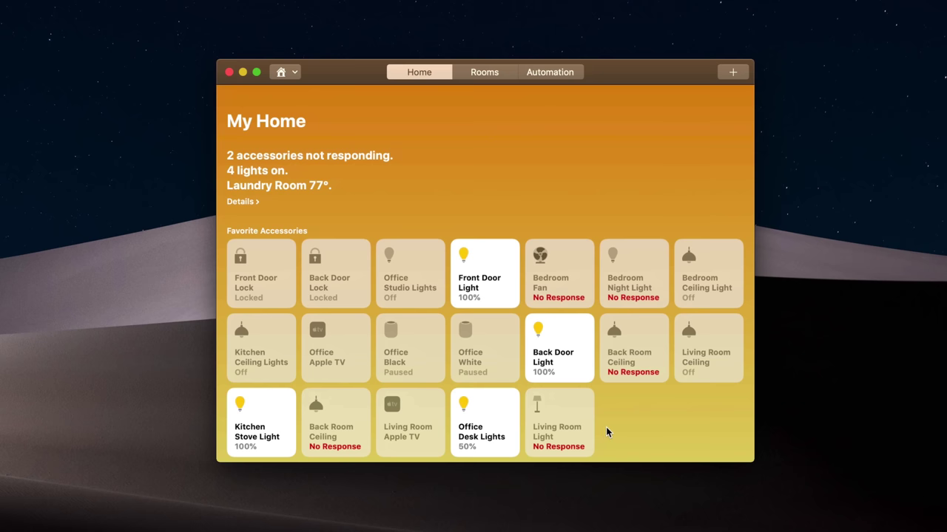
- Toggle the Office Desk Lights off and on, then unlock and relock the Back Door Lock
left_click(509, 426)
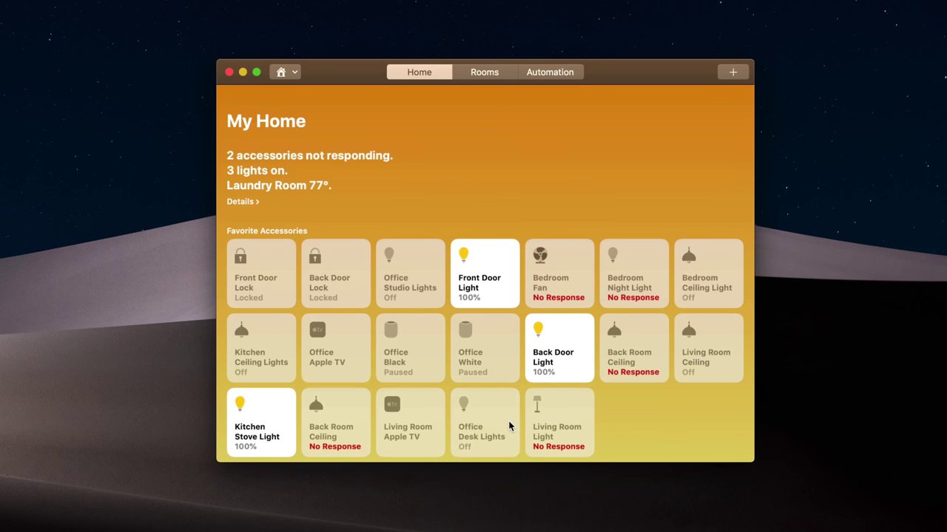
left_click(509, 426)
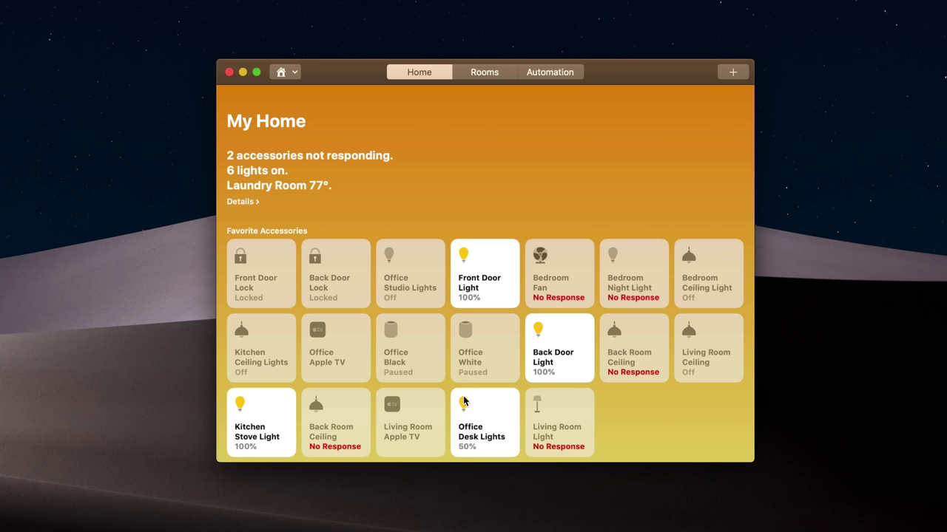
right_click(352, 294)
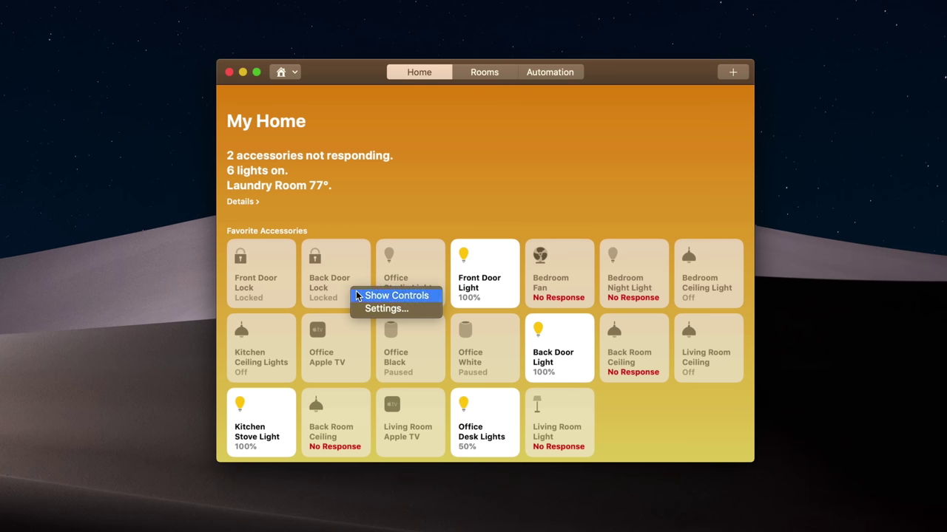
left_click(356, 294)
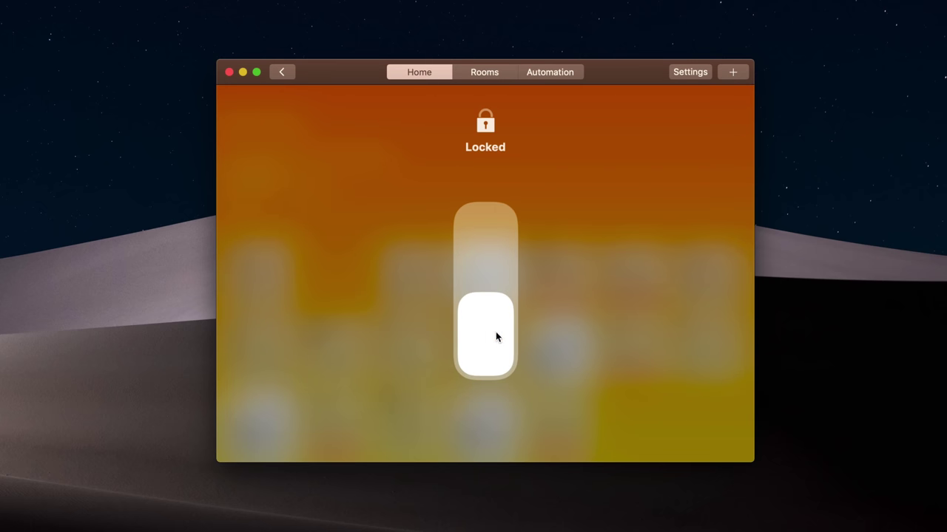
left_click_drag(496, 334, 496, 254)
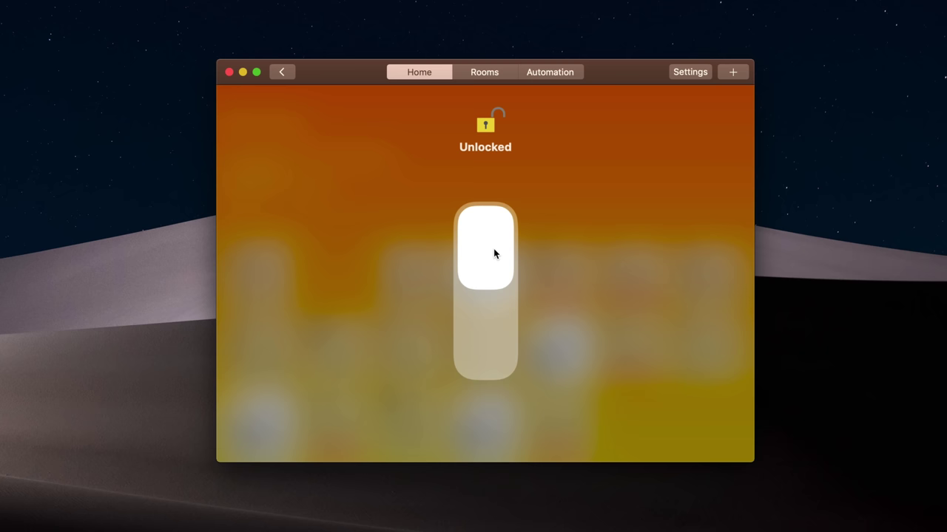
left_click_drag(495, 254, 463, 399)
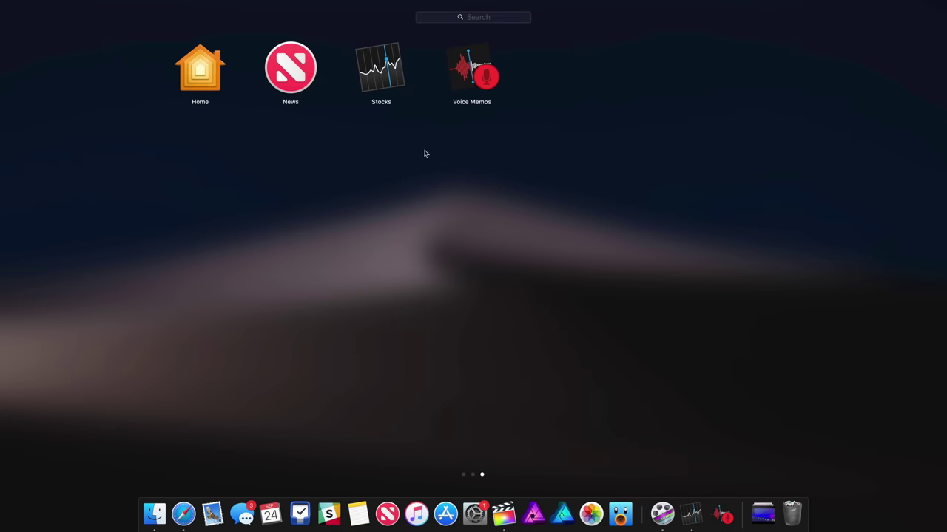
- Preview the Jul 3, Jun 4 and New Recording 2 memos, then start a new recording
left_click(467, 75)
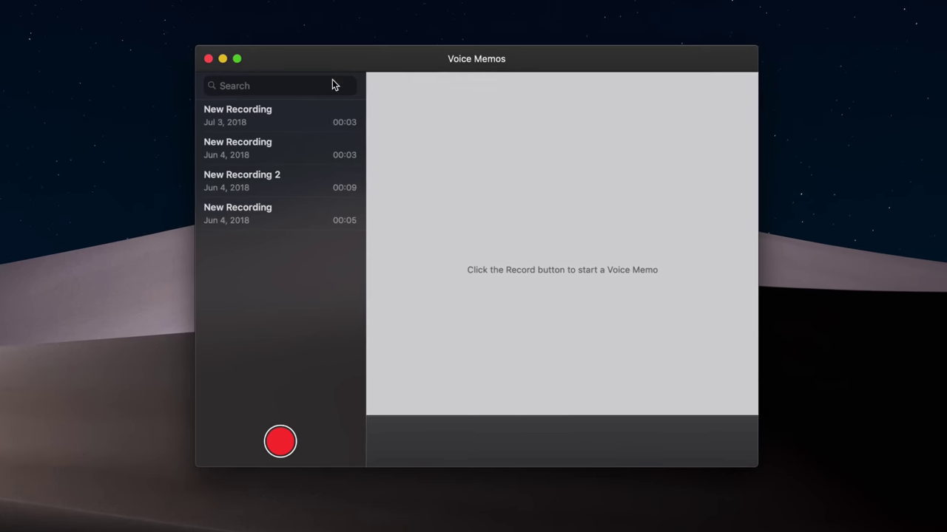
left_click(362, 167)
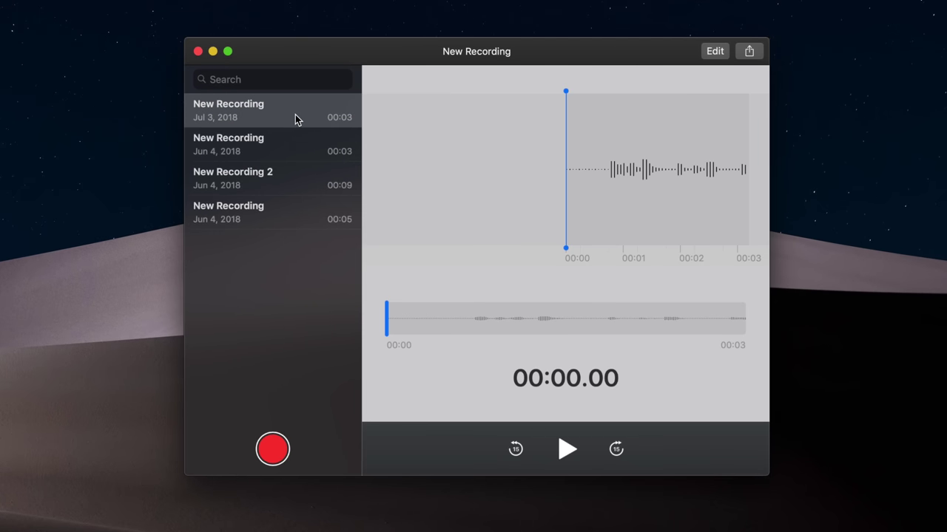
left_click(293, 139)
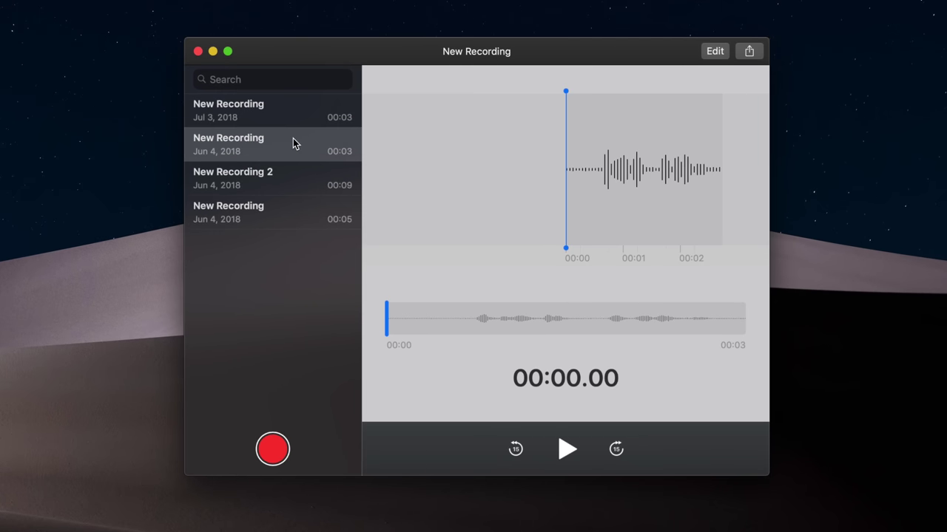
left_click(290, 173)
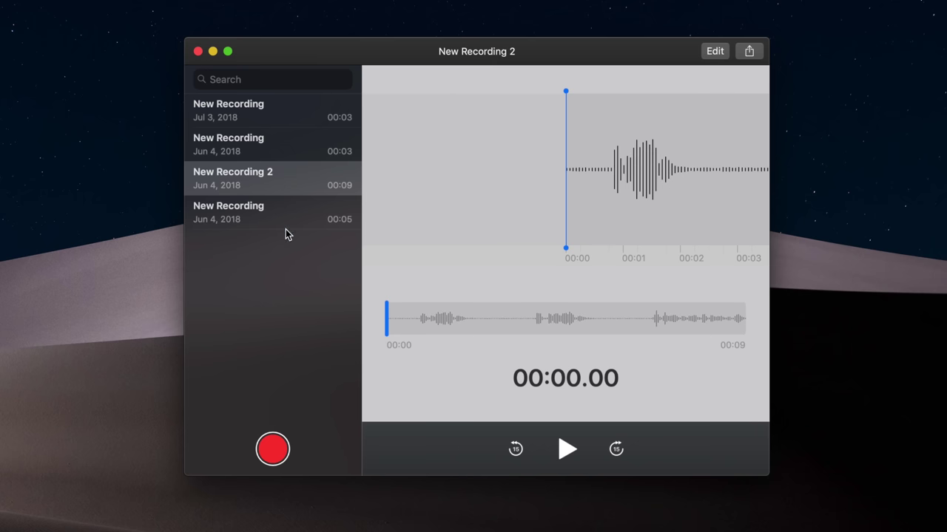
left_click(272, 446)
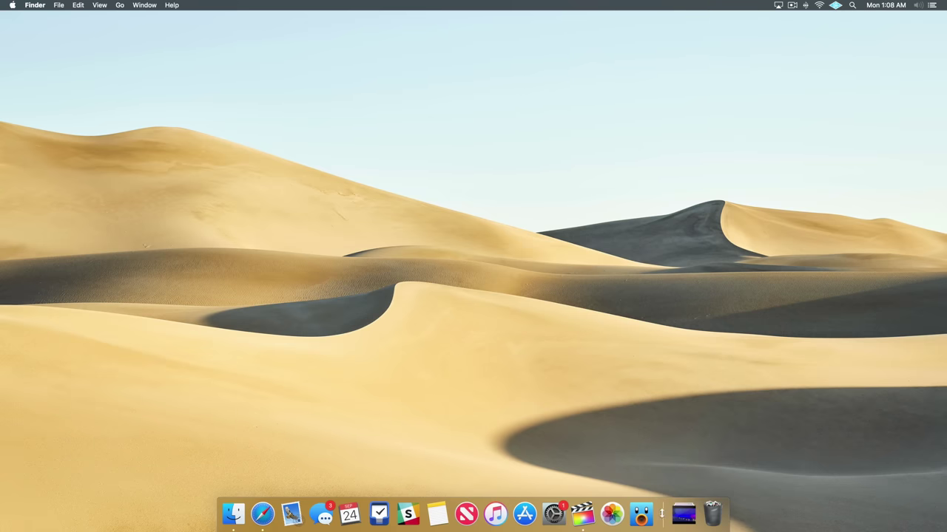
- Launch Affinity Photo from Launchpad and quit it from the Dock
key("F4")
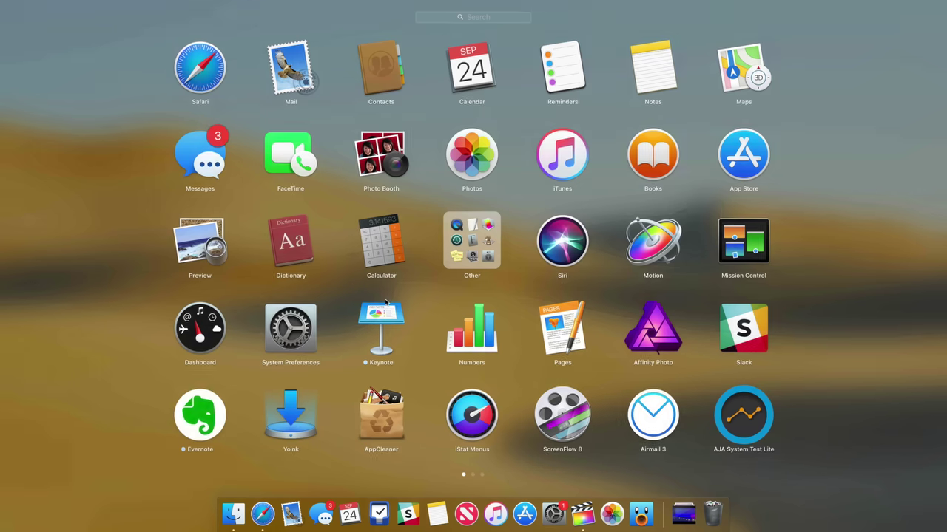
left_click(644, 353)
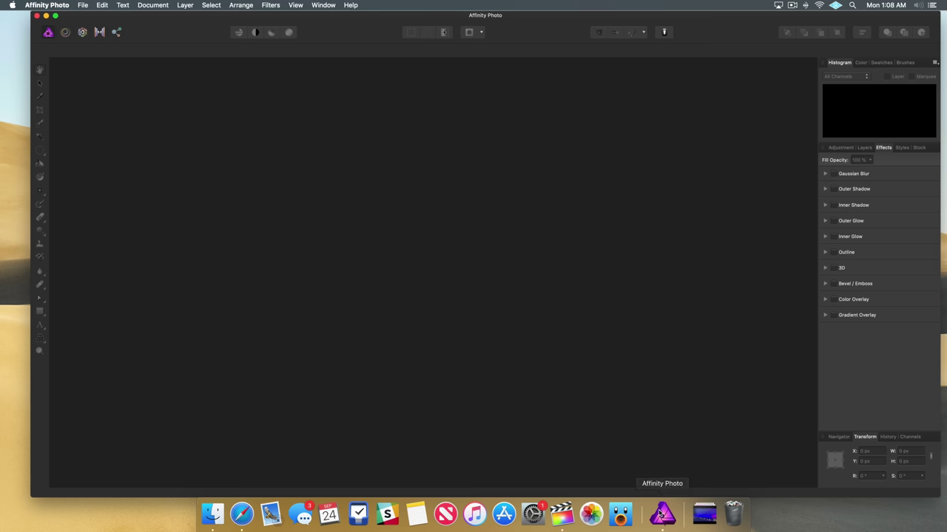
right_click(661, 511)
left_click(668, 481)
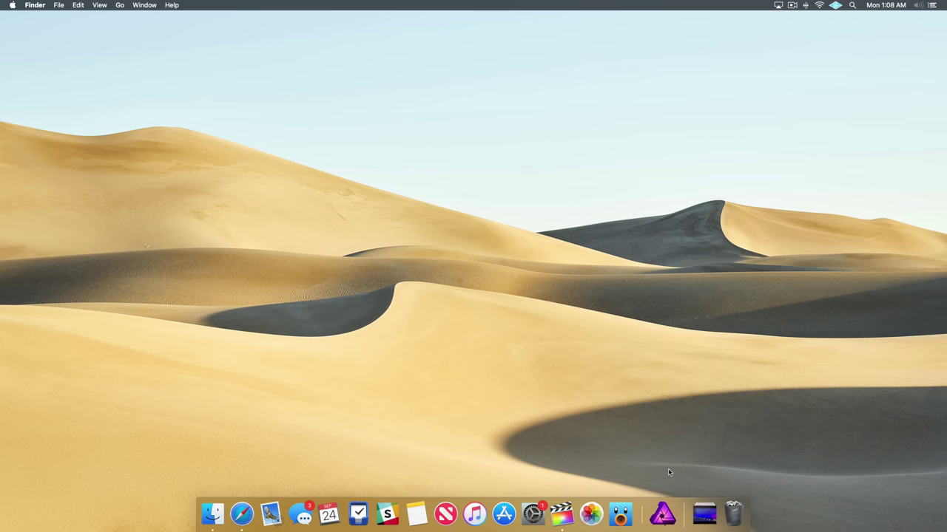
- Launch Airmail 3 and Calculator, hide Calculator, and reopen Affinity Photo from the Dock
key("F4")
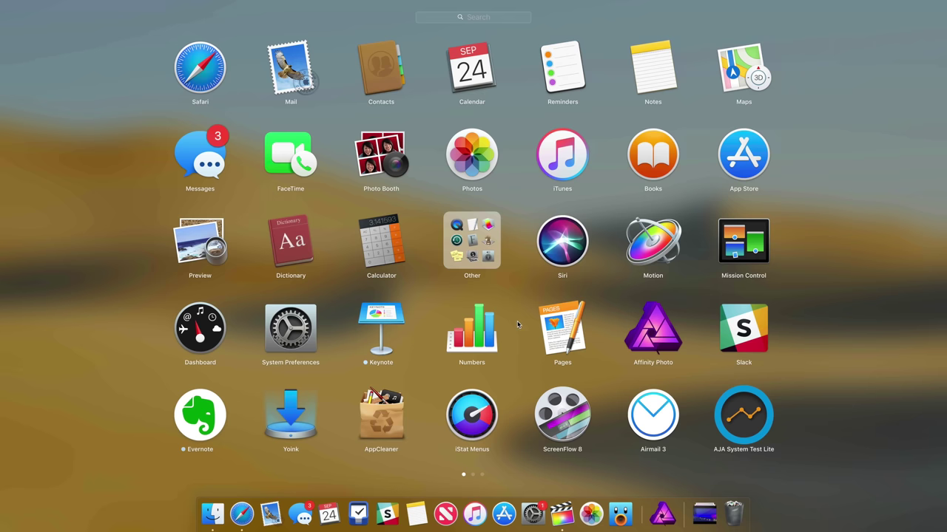
left_click(658, 416)
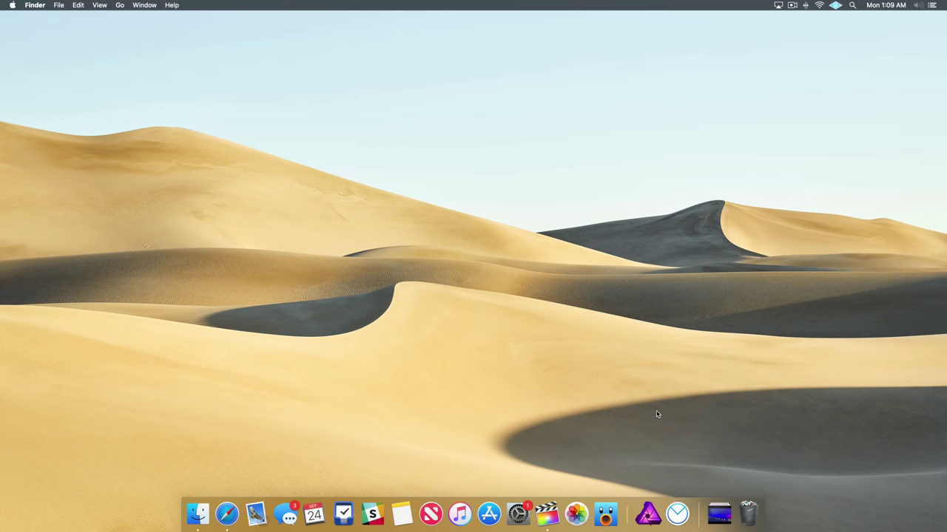
key("F4")
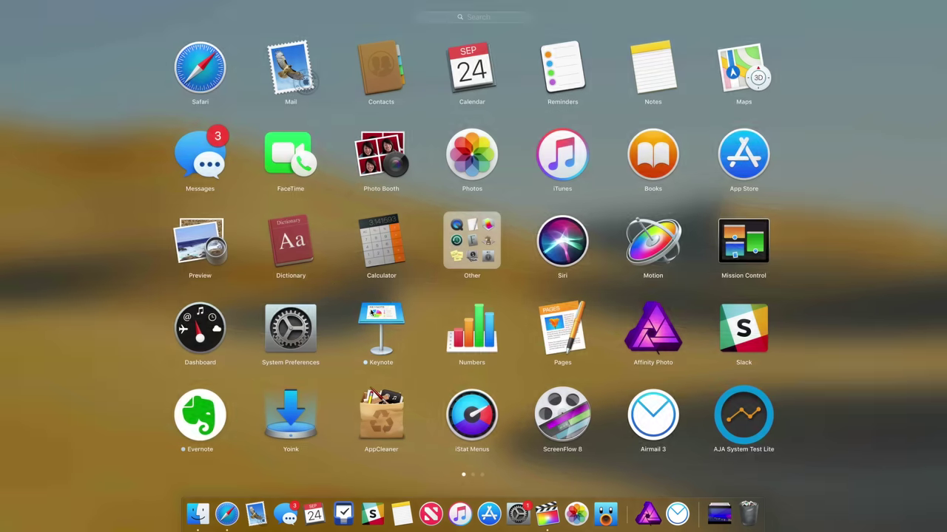
left_click(377, 241)
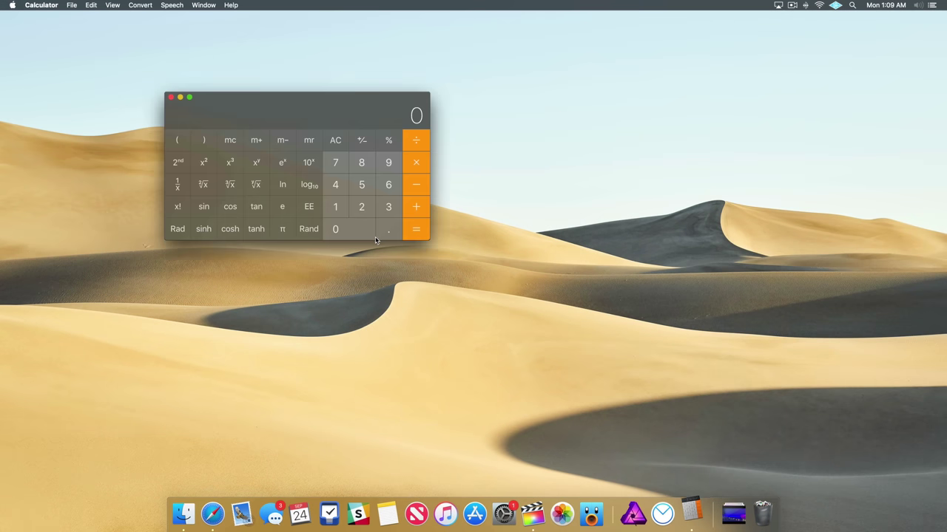
key("super+h")
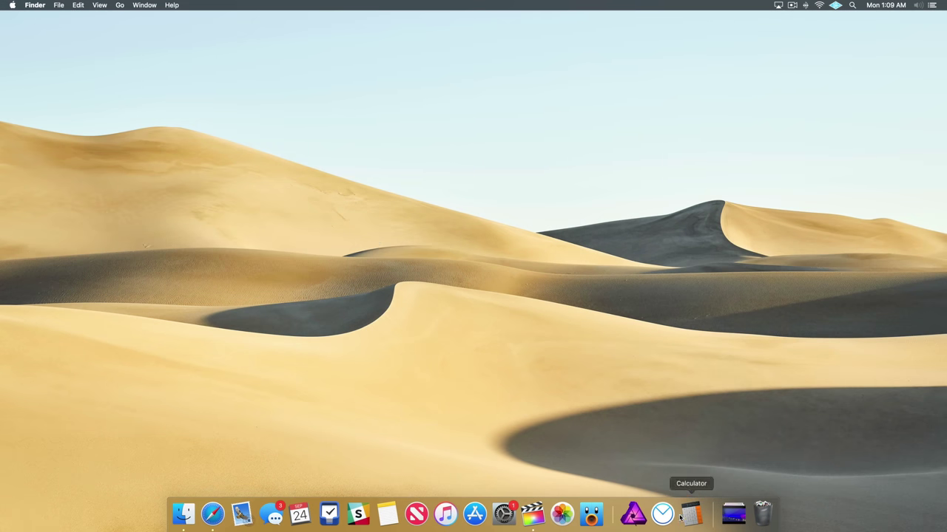
left_click(700, 520)
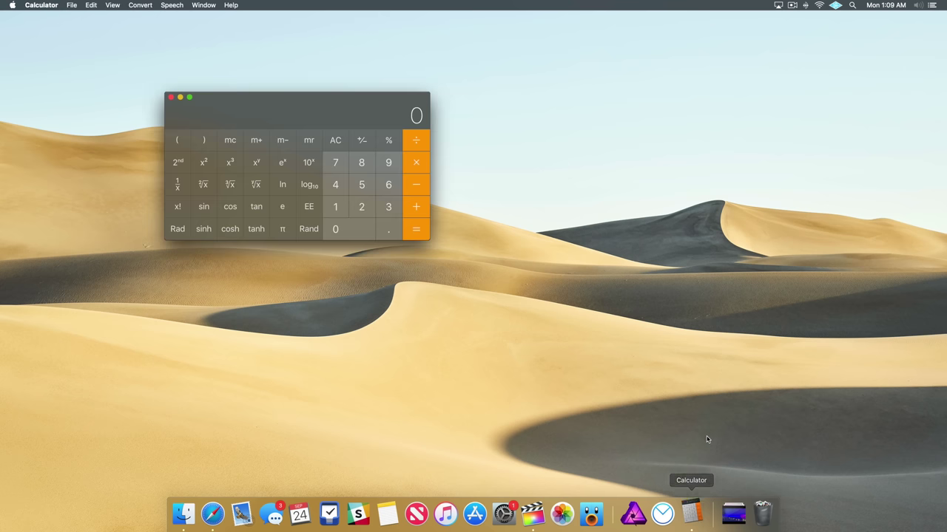
key("super+h")
left_click(644, 511)
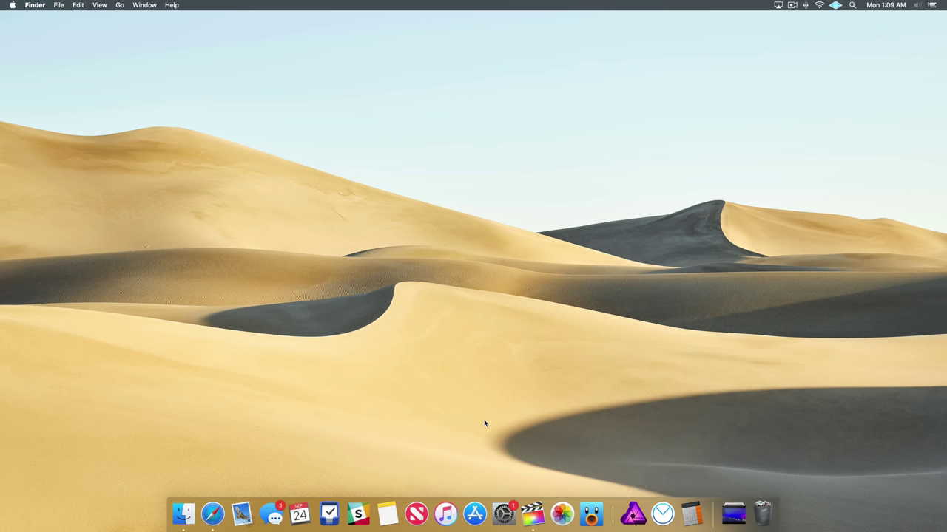
- Uncheck 'Show recent applications in Dock' in the Dock preferences
left_click(503, 512)
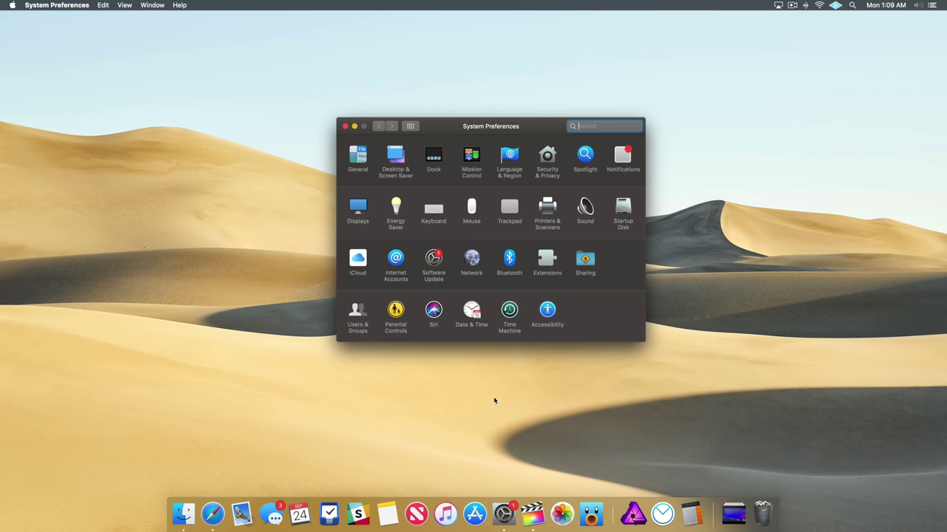
left_click(429, 161)
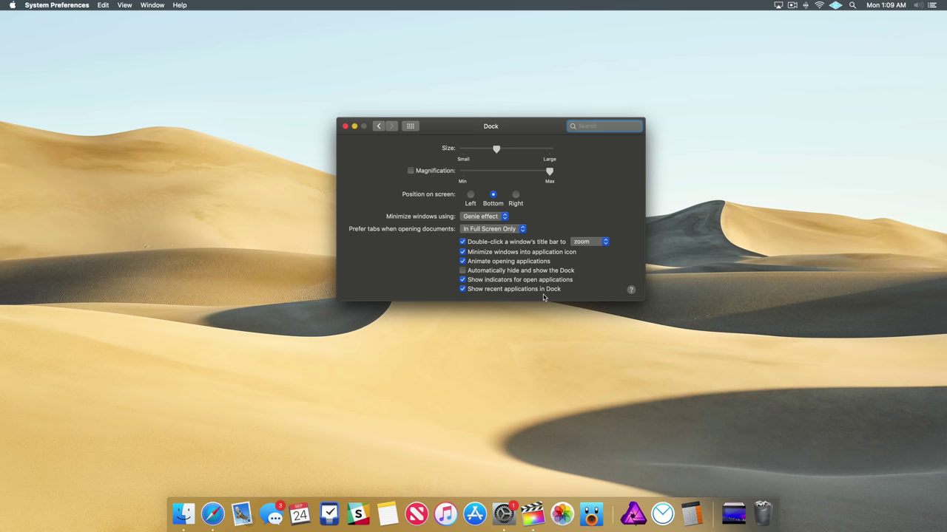
left_click(463, 289)
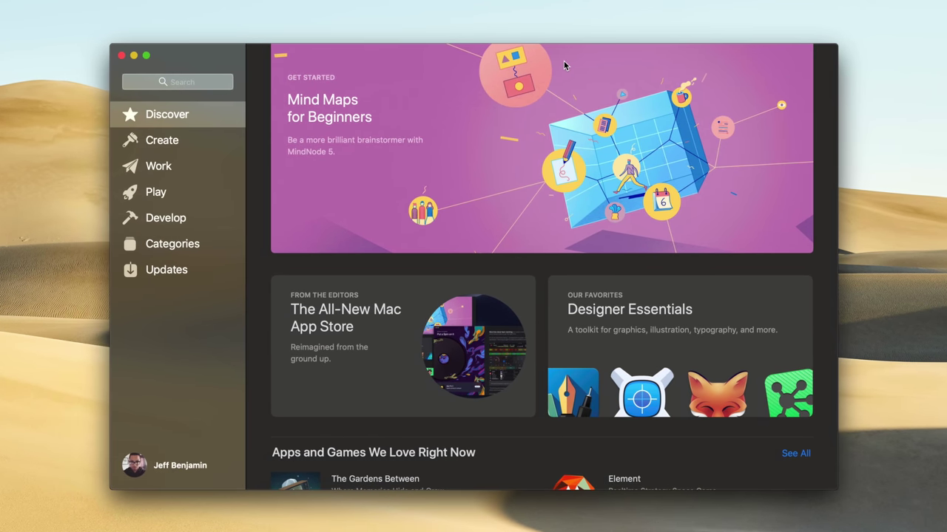
- Glance at the Mind Maps for Beginners story, then scroll through the Discover page
left_click(563, 62)
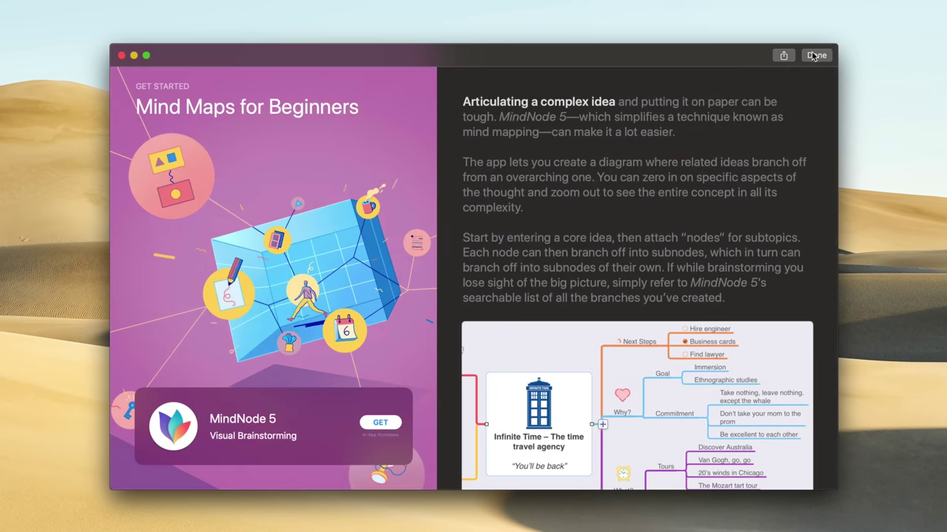
left_click(815, 55)
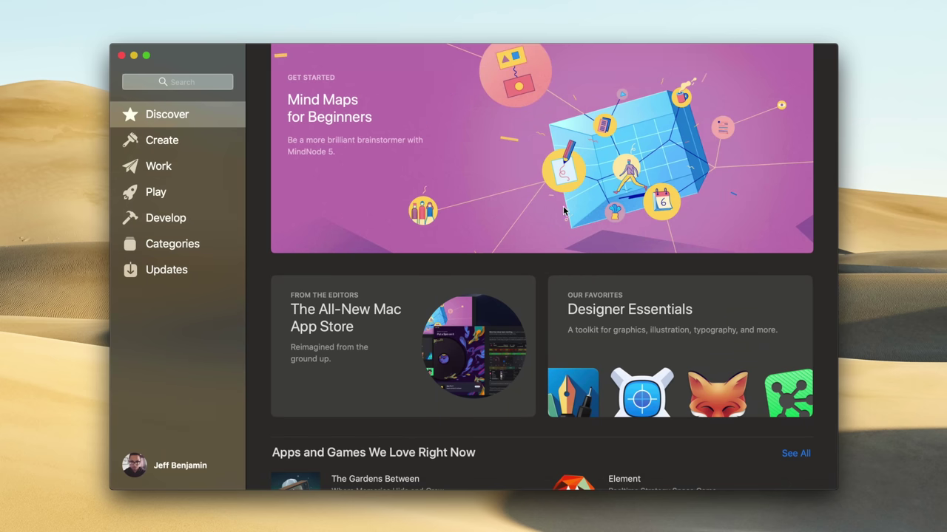
scroll(564, 210, "down", 5)
scroll(563, 211, "down", 8)
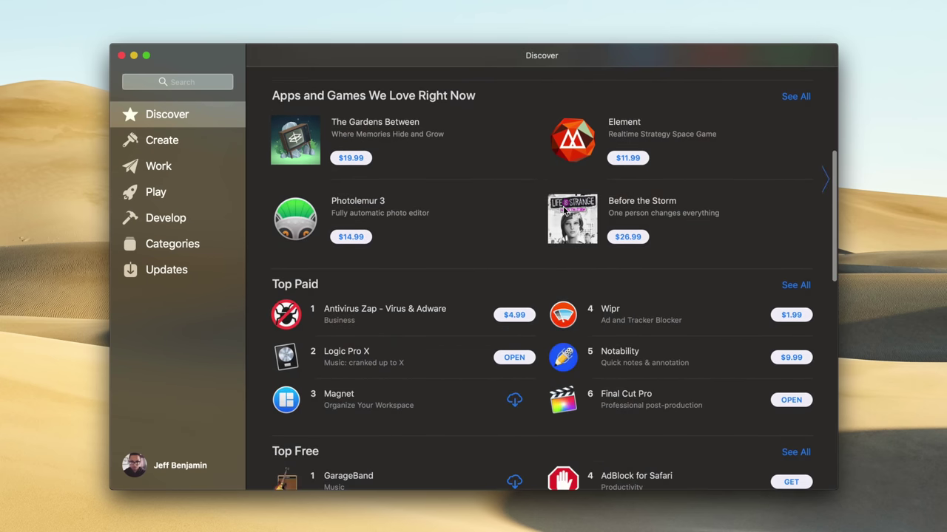
scroll(564, 211, "down", 8)
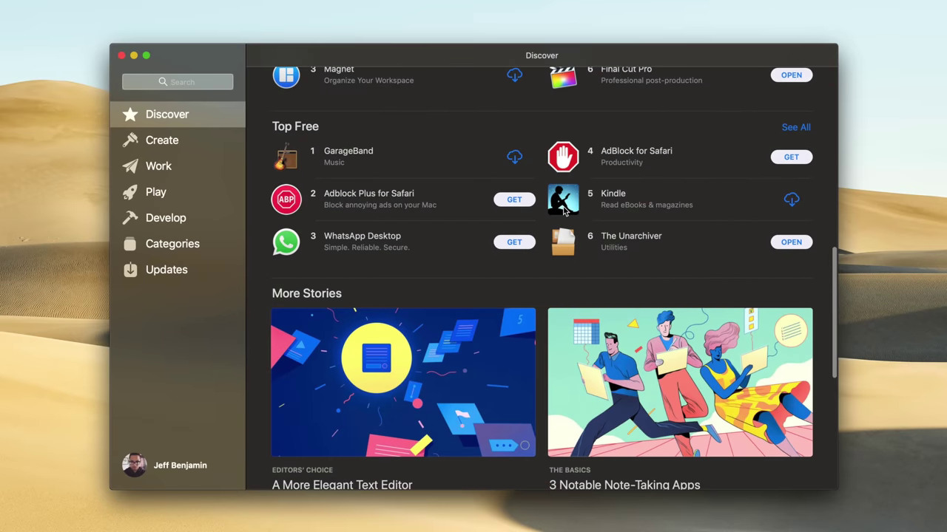
scroll(564, 211, "down", 7)
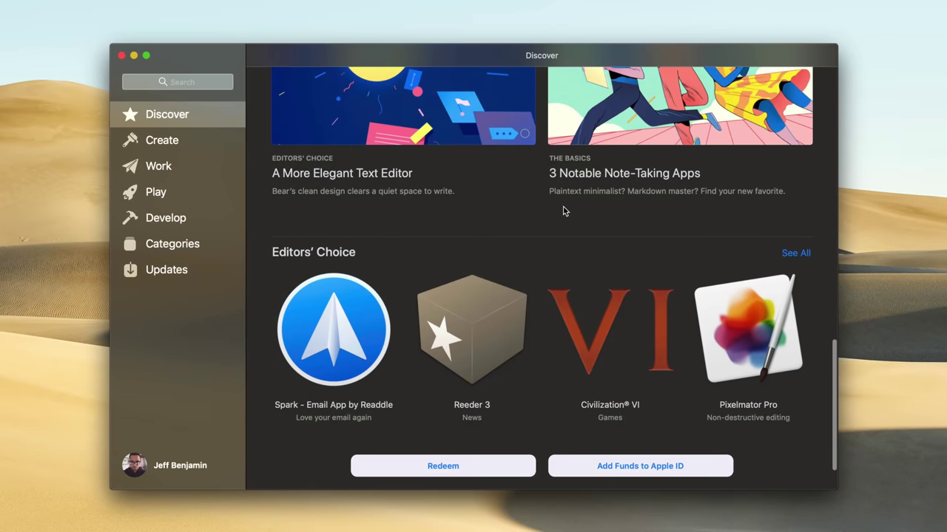
scroll(564, 211, "up", 20)
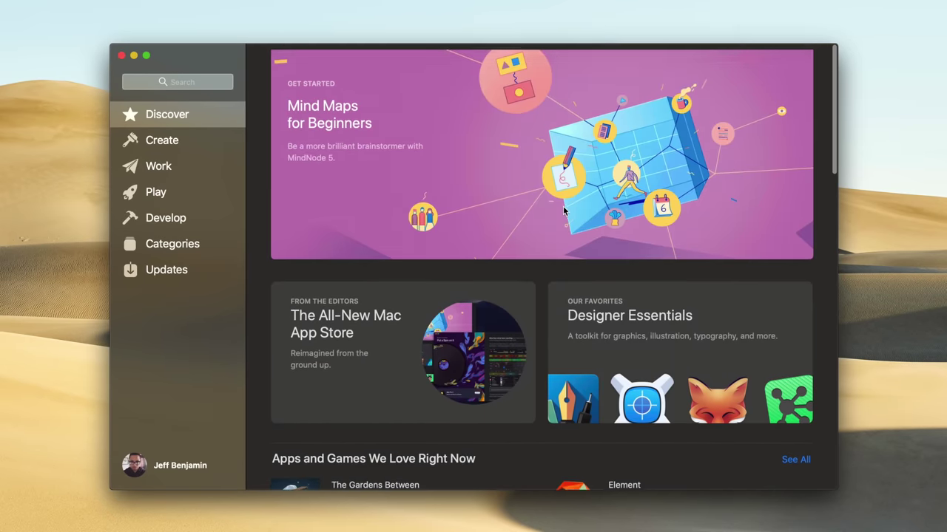
- Reopen and read through the Mind Maps for Beginners story
left_click(531, 135)
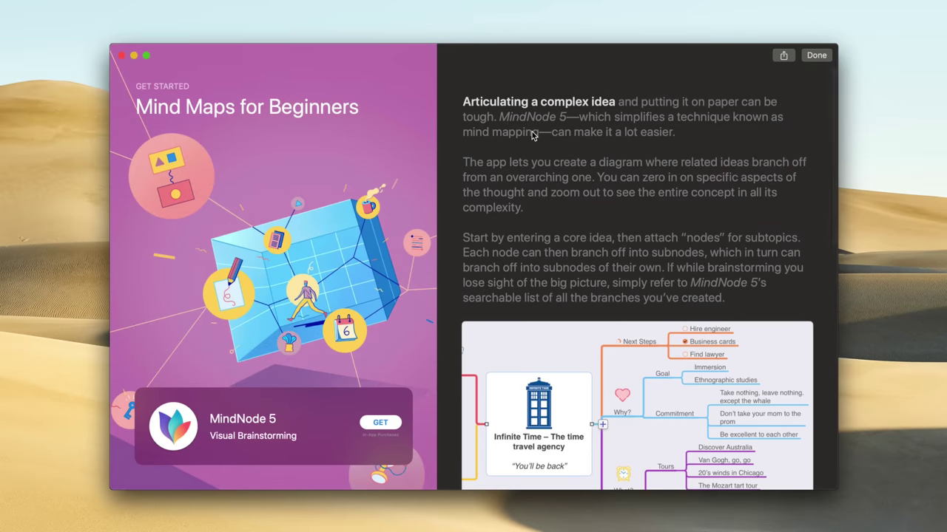
scroll(531, 136, "down", 12)
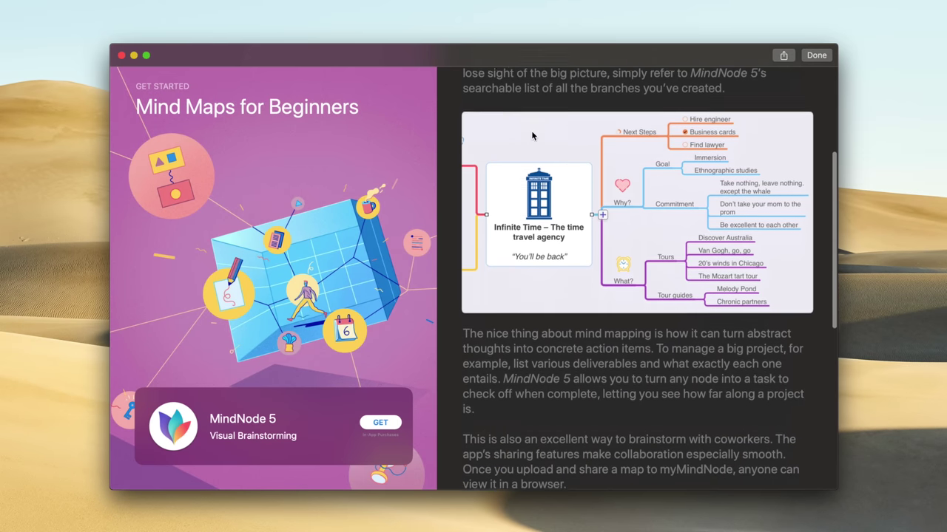
scroll(532, 135, "down", 5)
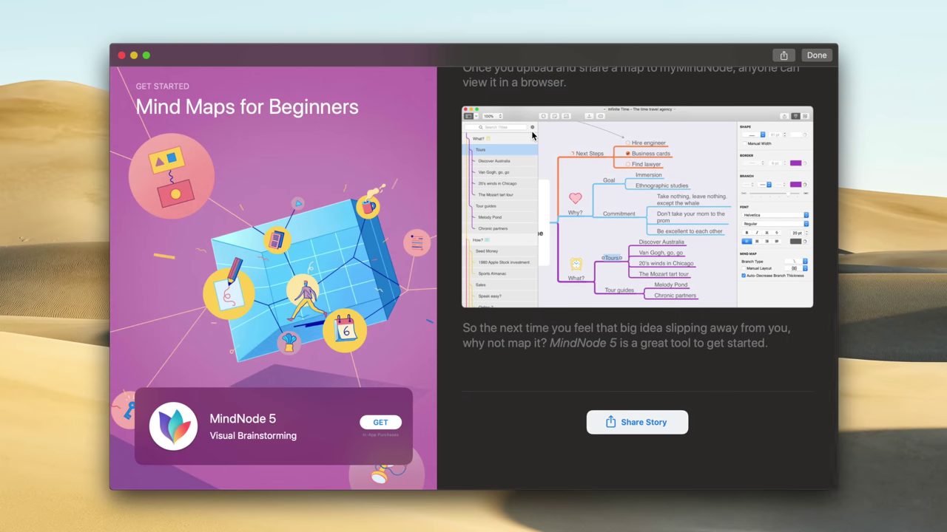
scroll(532, 136, "up", 15)
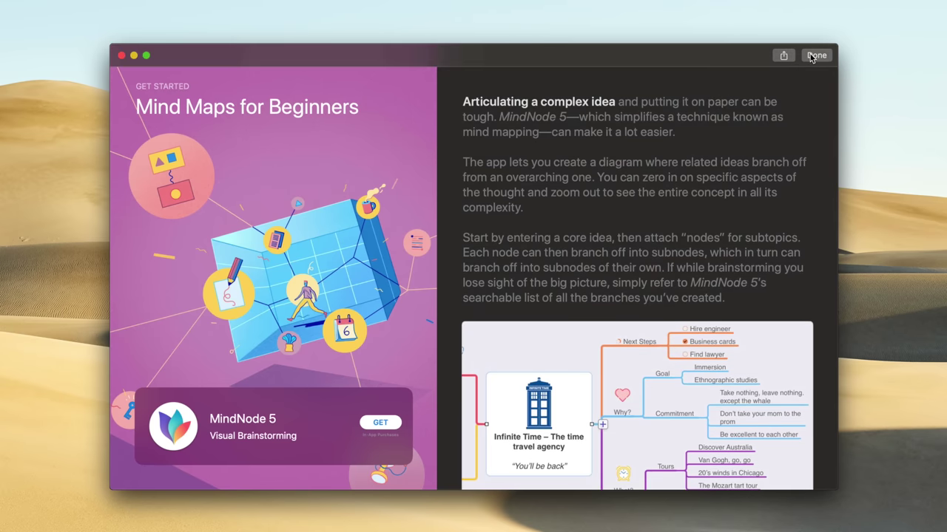
left_click(817, 54)
- Read the Designer Essentials story
scroll(429, 351, "down", 5)
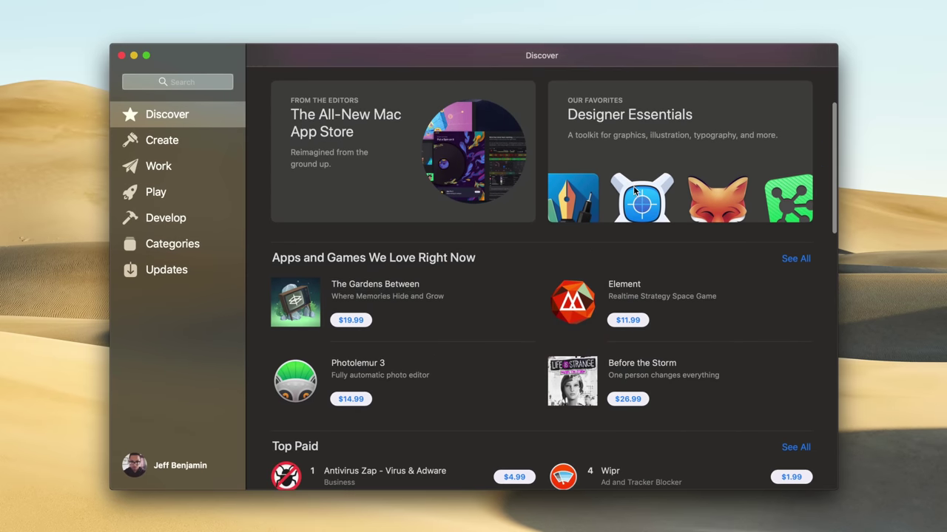
left_click(633, 186)
scroll(634, 187, "down", 20)
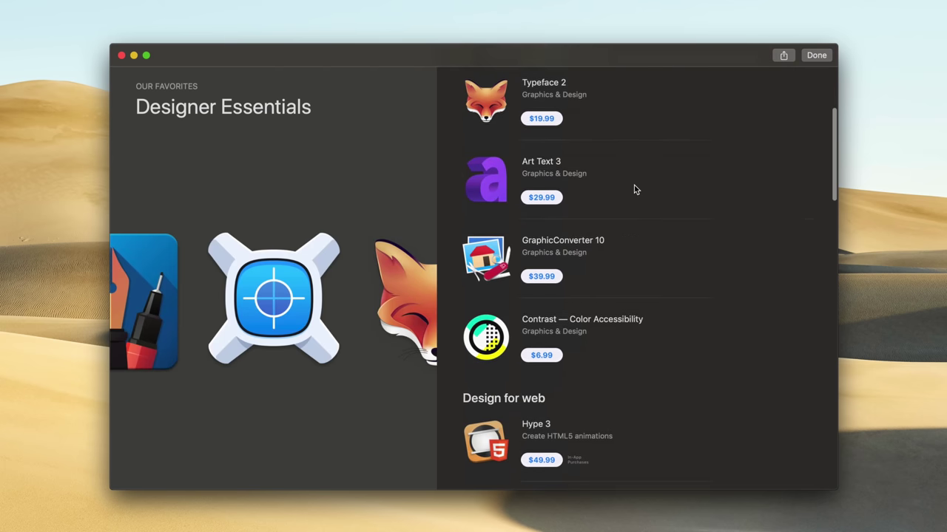
scroll(634, 187, "up", 20)
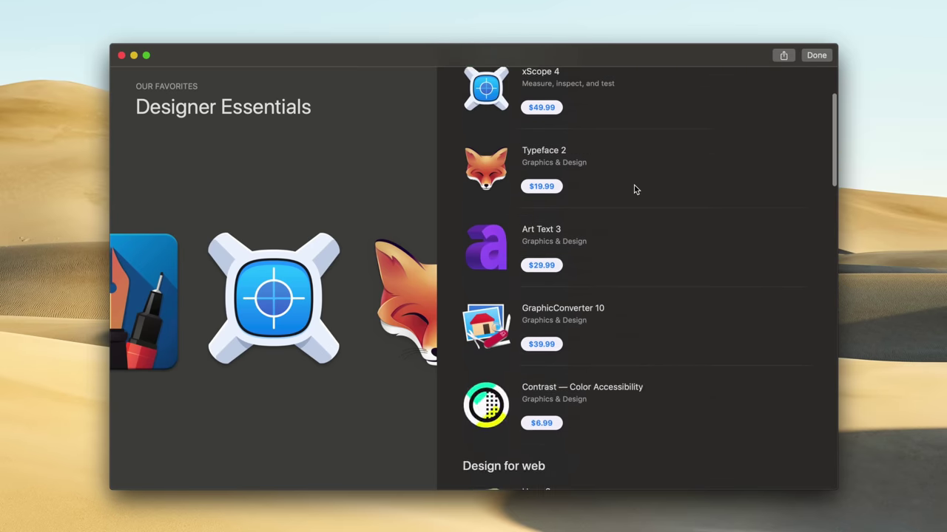
left_click(806, 61)
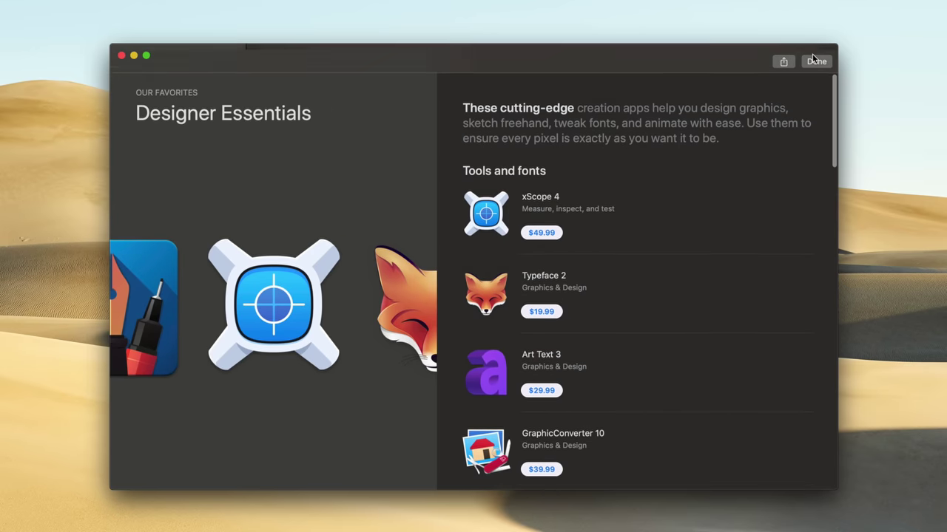
- Read The All-New Mac App Store story and return to the Discover page
left_click(482, 142)
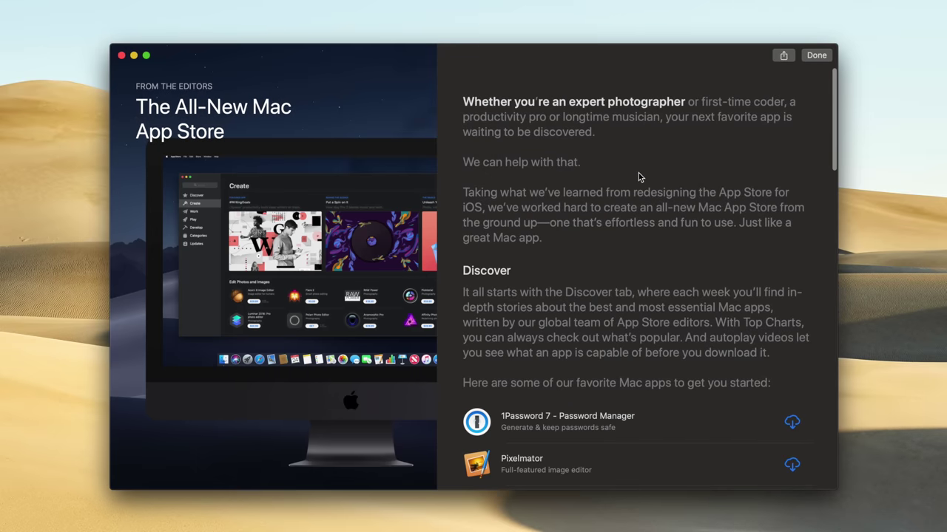
scroll(639, 177, "down", 15)
scroll(640, 177, "down", 5)
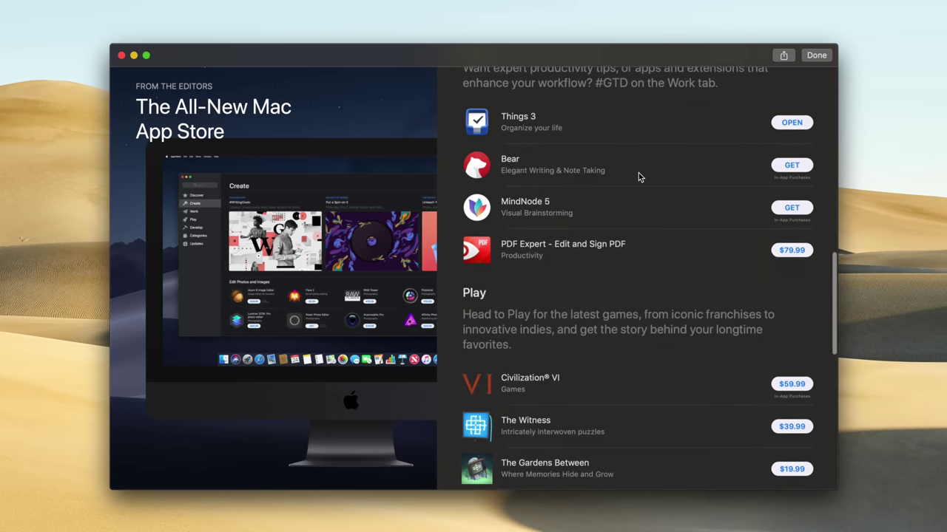
scroll(640, 176, "up", 20)
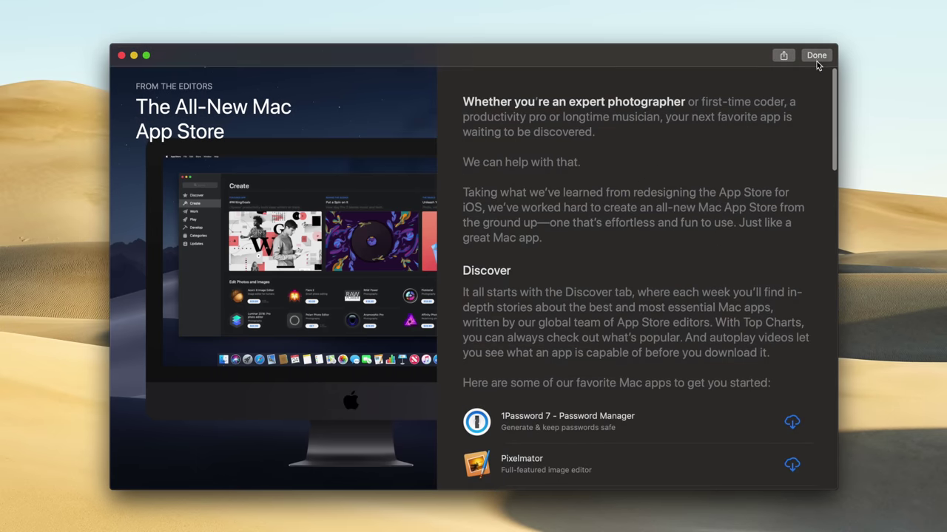
left_click(807, 61)
scroll(583, 241, "down", 3)
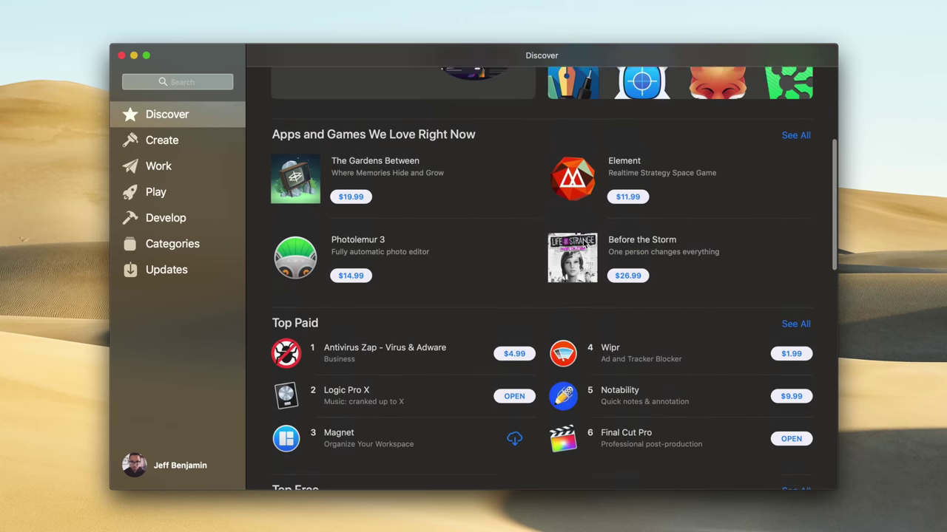
scroll(583, 241, "up", 5)
- Browse the Create section's featured apps
left_click(186, 144)
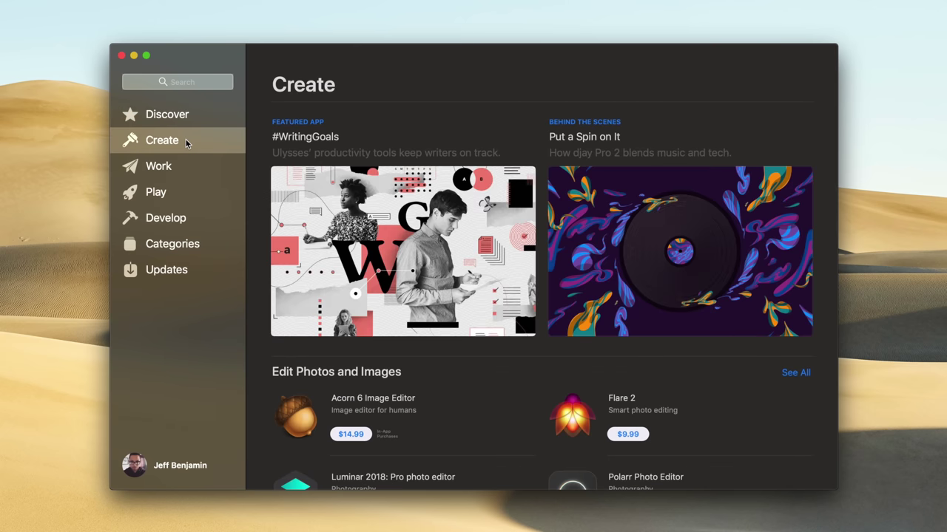
scroll(459, 244, "down", 5)
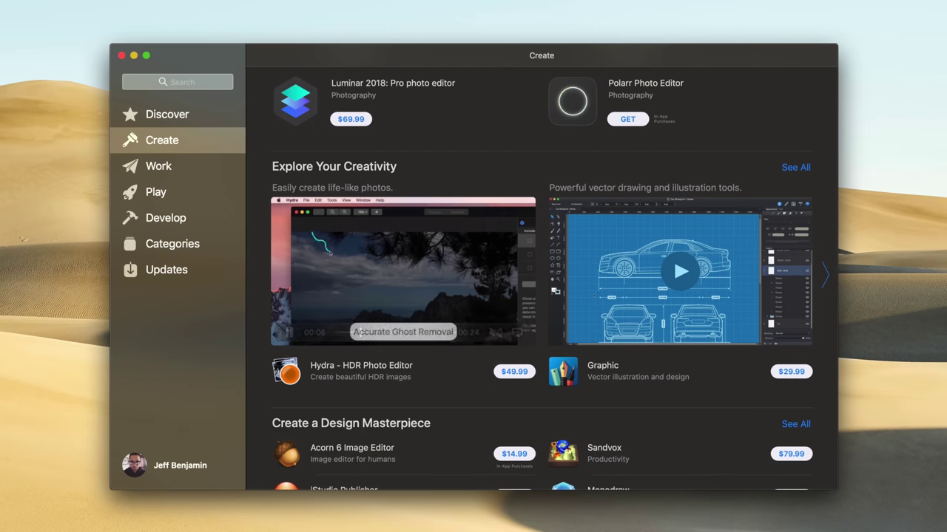
scroll(435, 254, "down", 2)
scroll(553, 268, "down", 2)
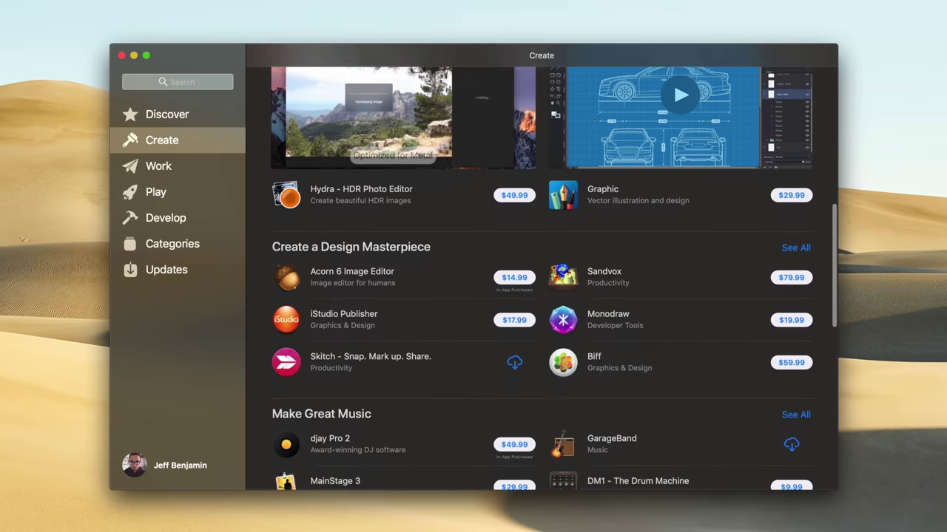
- Browse the Work and Play sections of the store
left_click(175, 167)
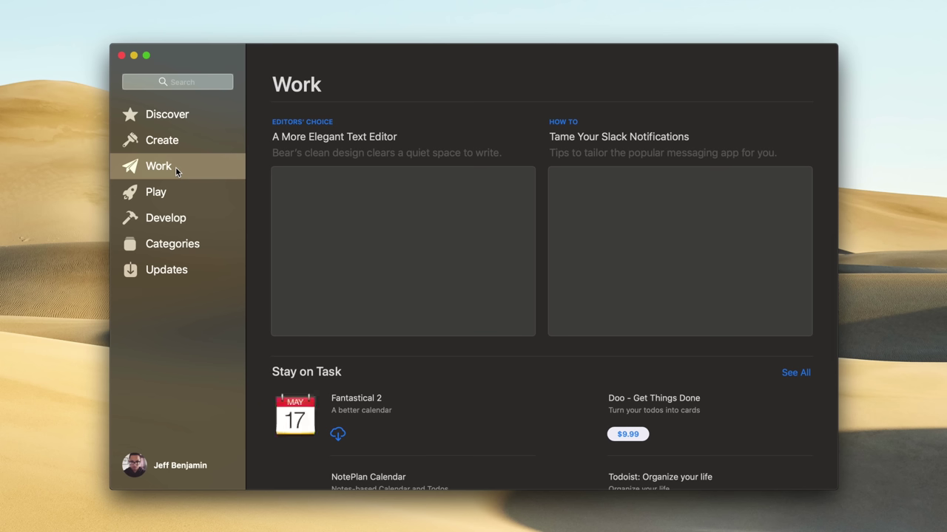
scroll(448, 259, "down", 2)
scroll(448, 258, "down", 8)
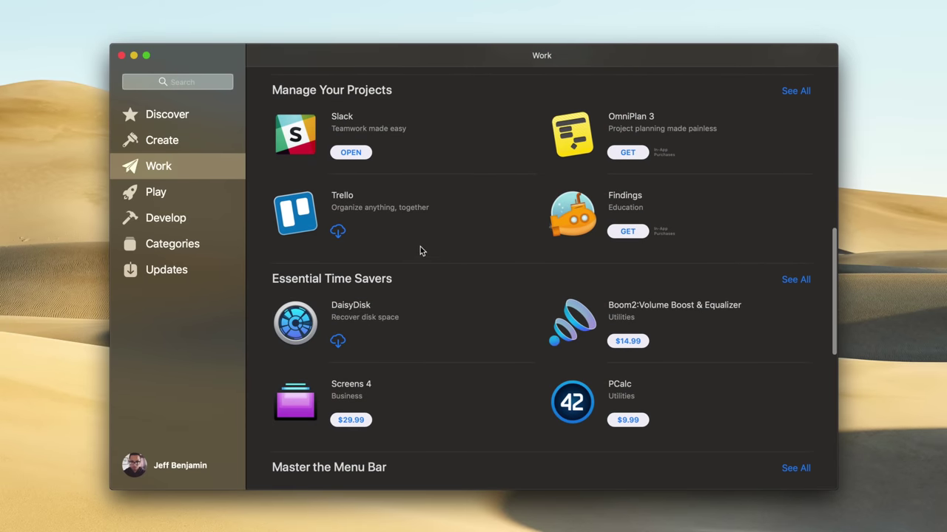
left_click(179, 196)
scroll(511, 314, "down", 3)
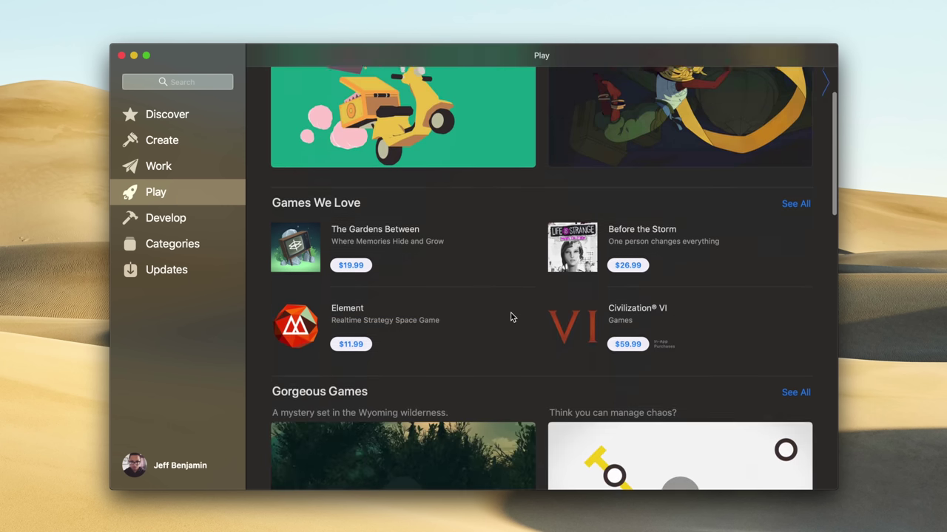
scroll(511, 317, "down", 2)
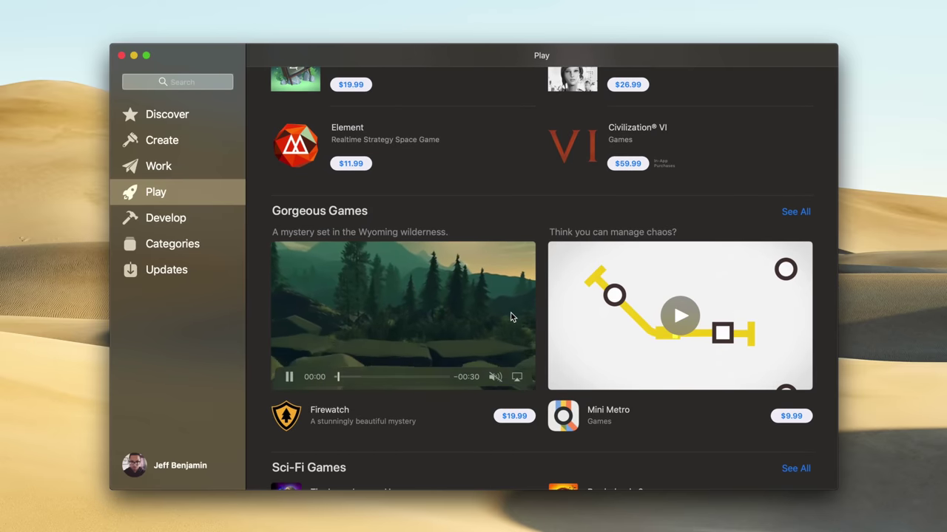
scroll(562, 318, "down", 1)
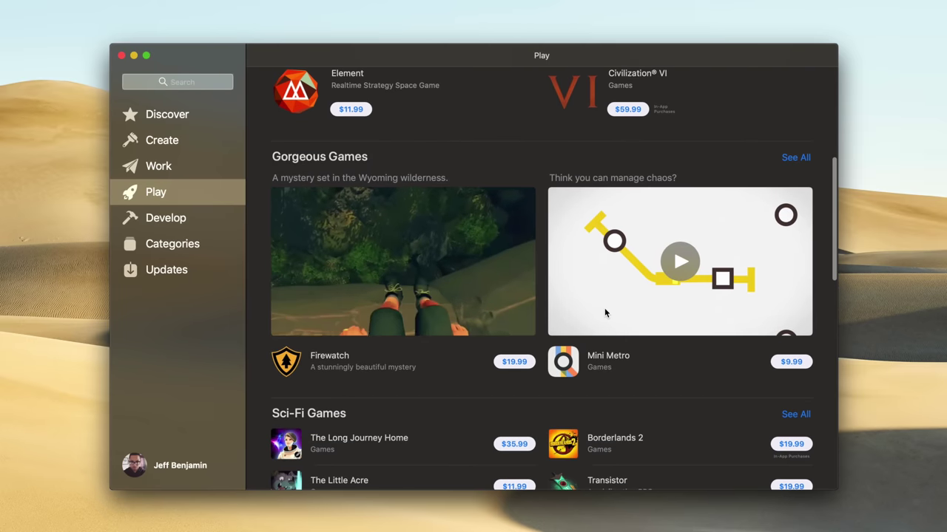
scroll(599, 311, "down", 5)
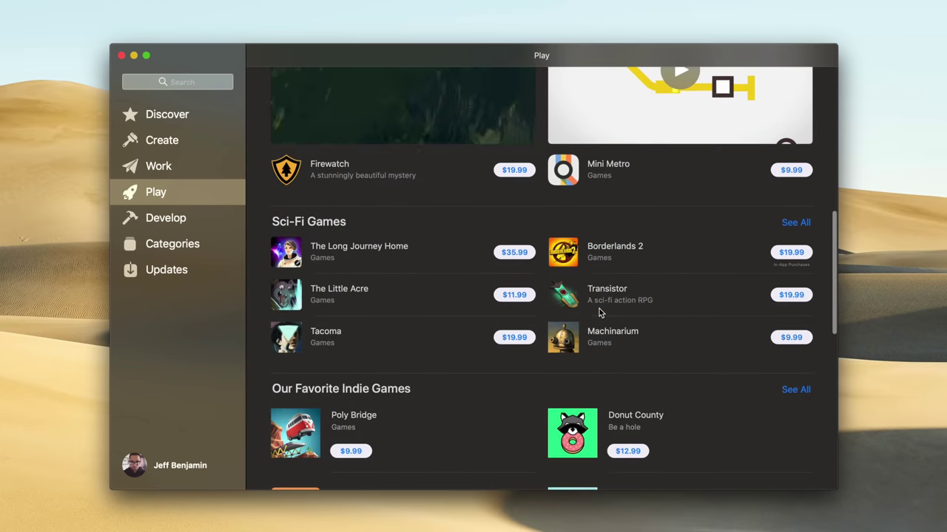
- View Develop, then the Entertainment and Developer Tools categories, and return to Categories
left_click(187, 217)
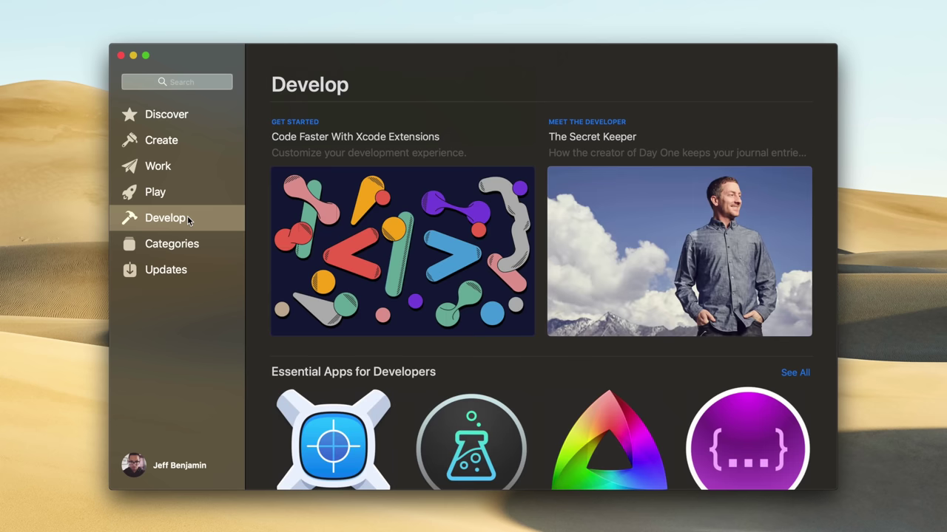
left_click(205, 243)
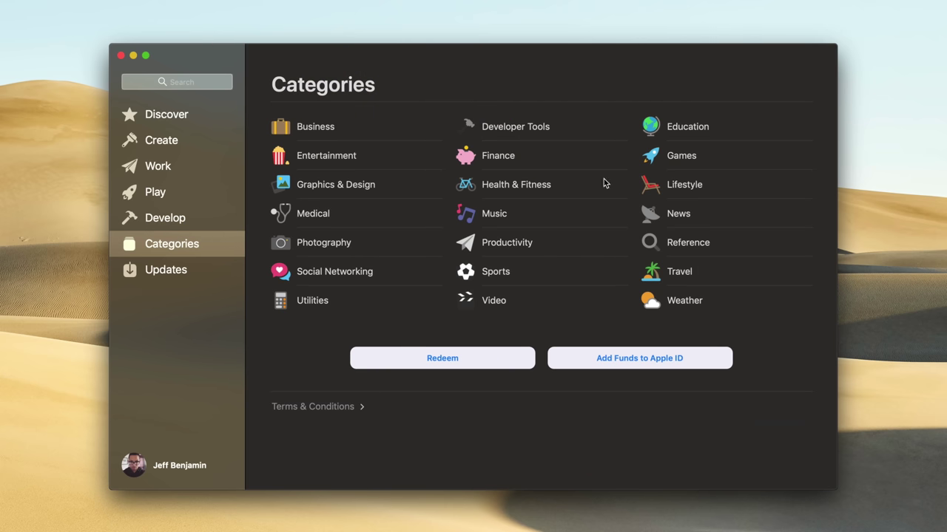
left_click(349, 156)
left_click(535, 125)
left_click(260, 55)
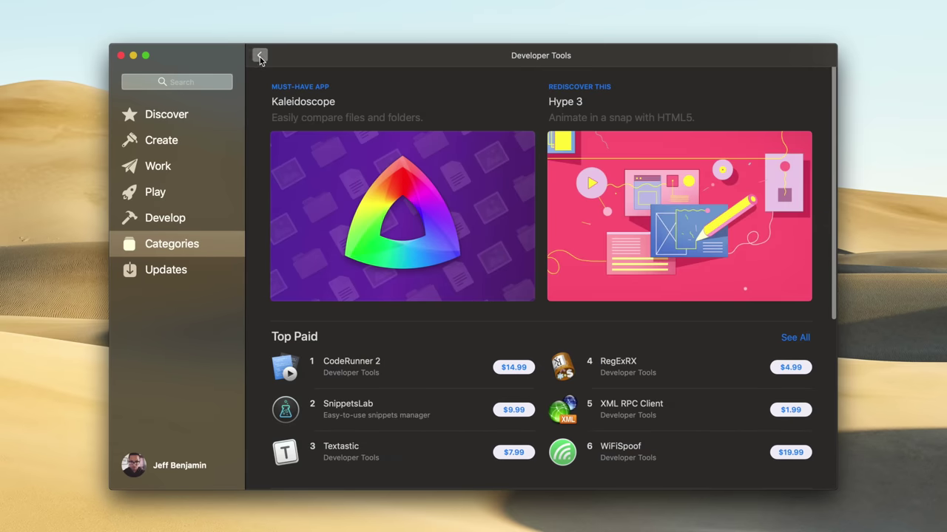
- Check the Updates page and the account's purchased apps, then return to Discover
left_click(186, 275)
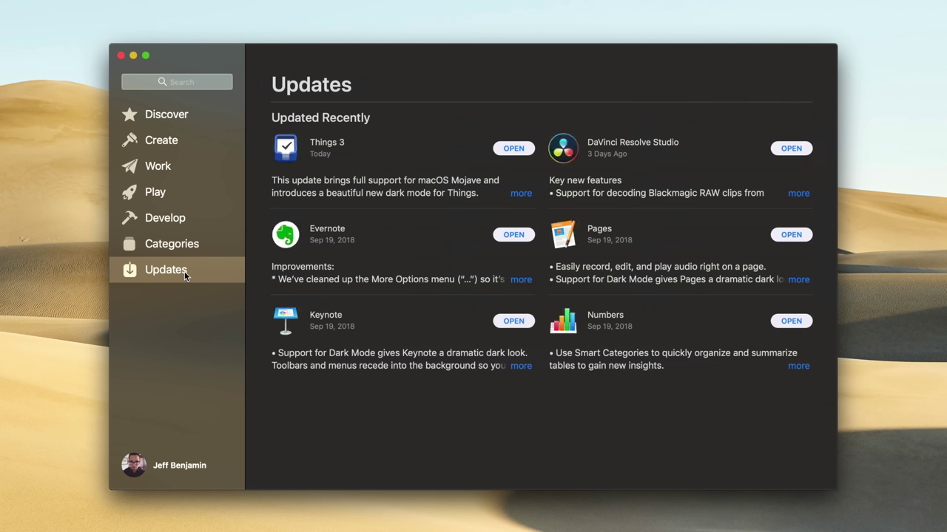
left_click(179, 472)
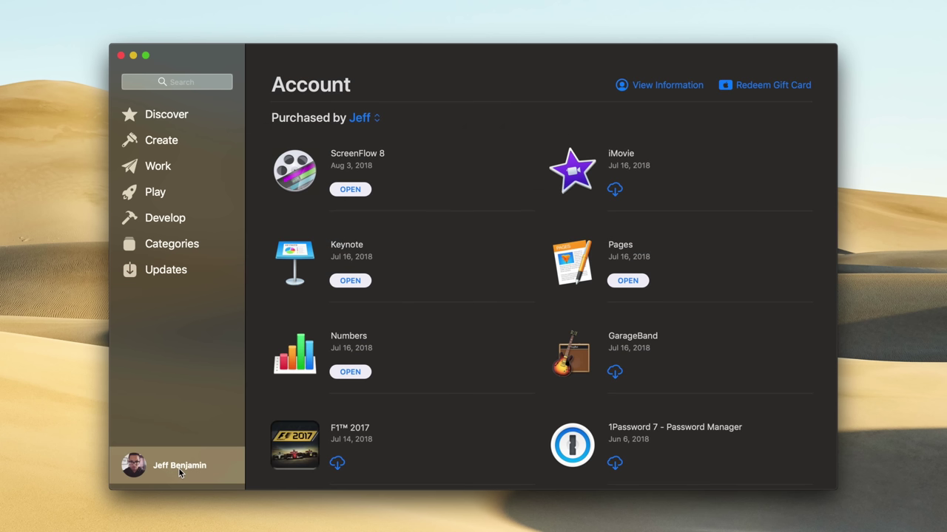
mouse_move(483, 304)
left_click(193, 114)
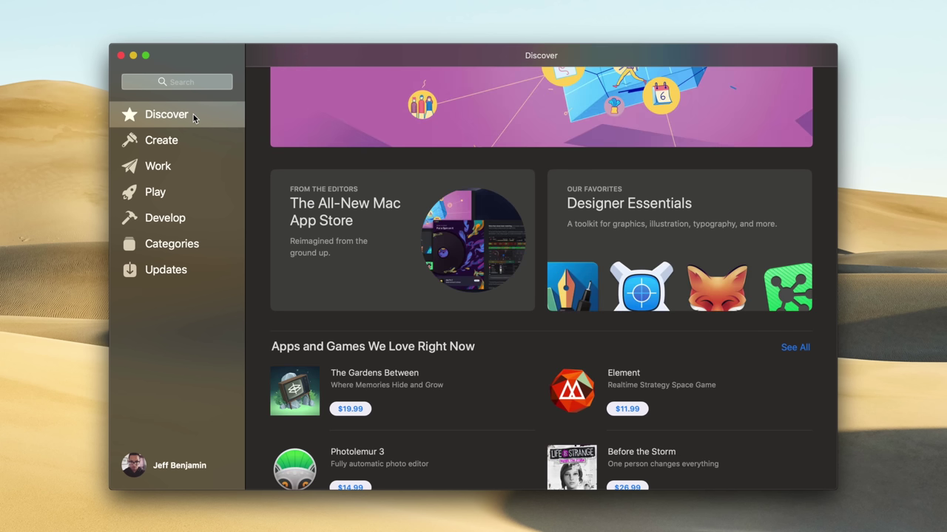
scroll(539, 212, "up", 3)
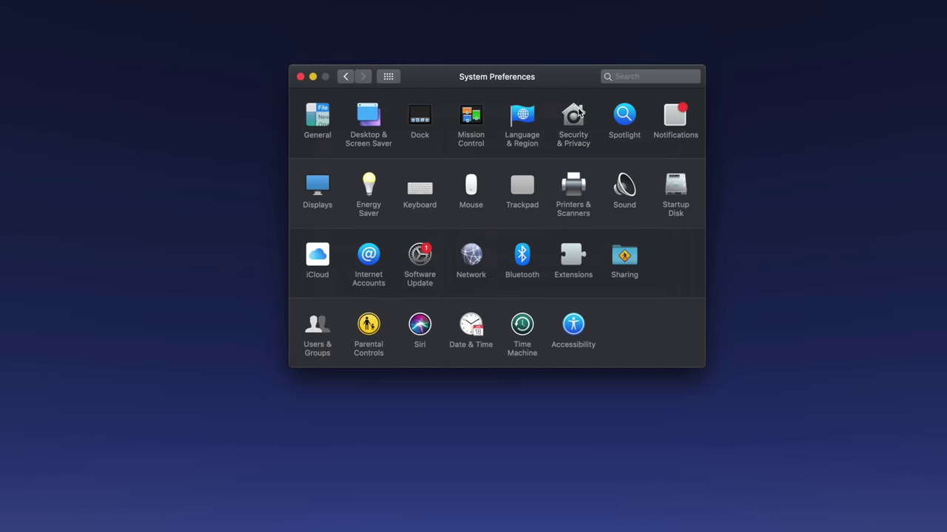
- Review which apps have Camera, Microphone and Full Disk Access in the Privacy tab
left_click(580, 112)
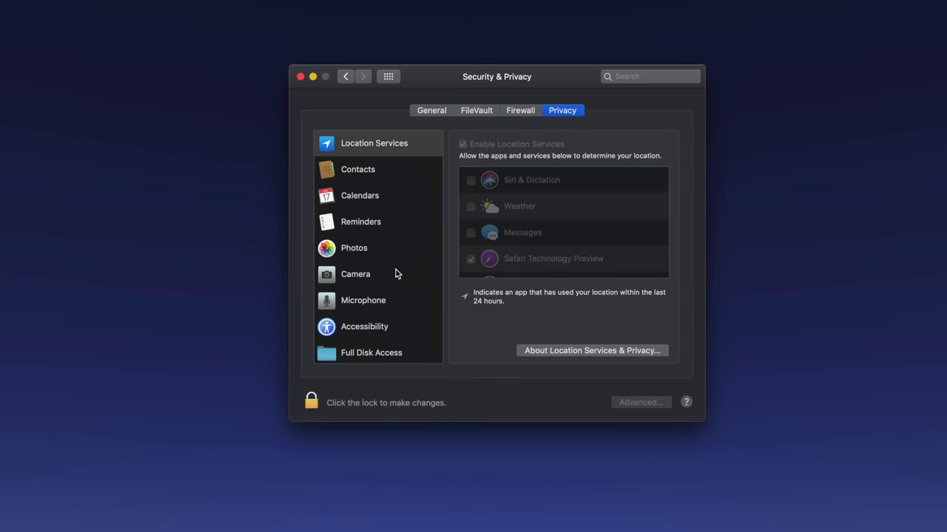
left_click(363, 276)
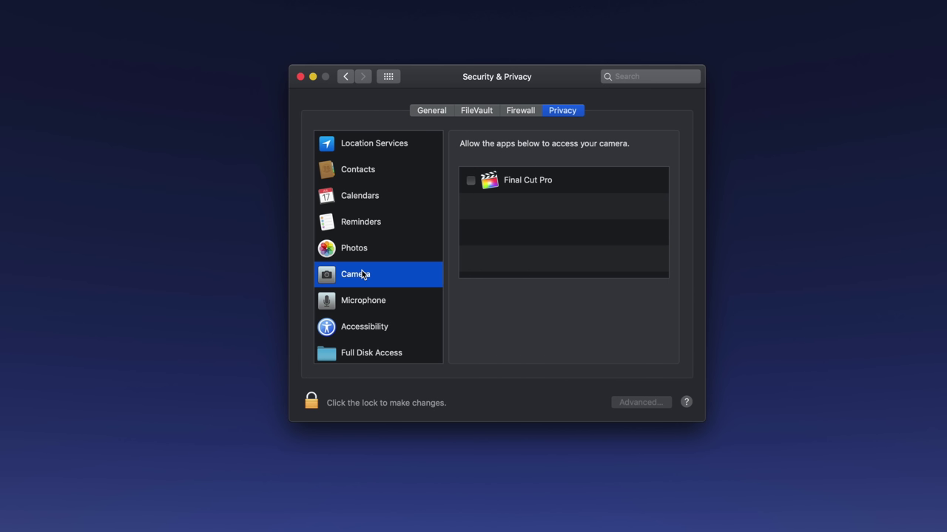
left_click(363, 301)
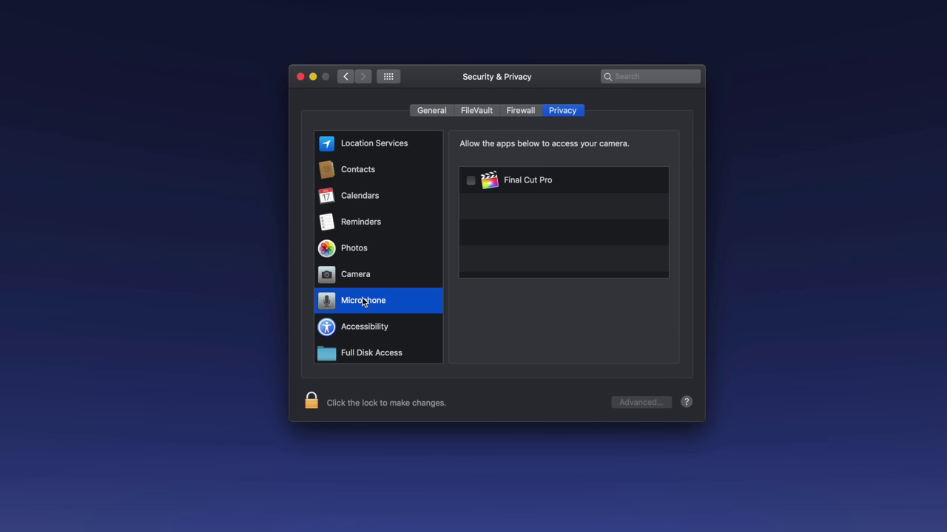
left_click(363, 353)
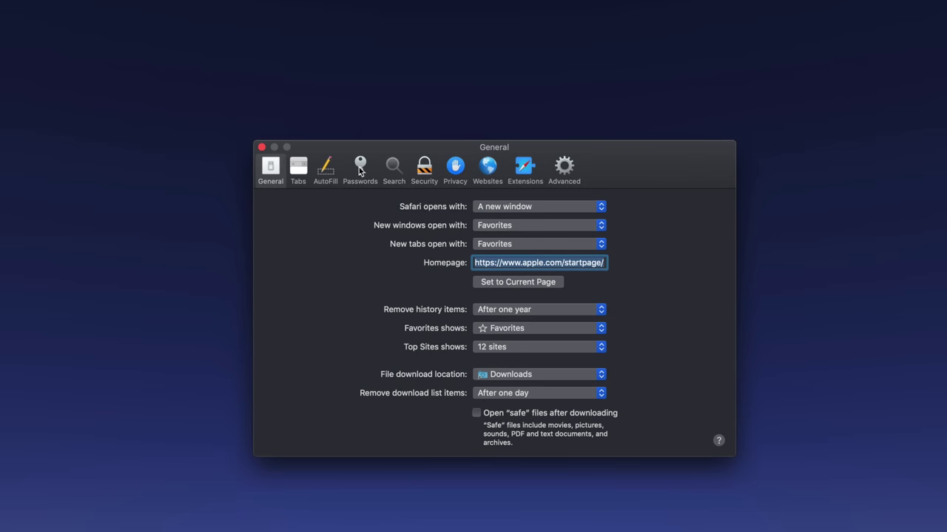
- Look over Safari's Privacy preferences, then unlock the saved Passwords list with the login password
left_click(456, 167)
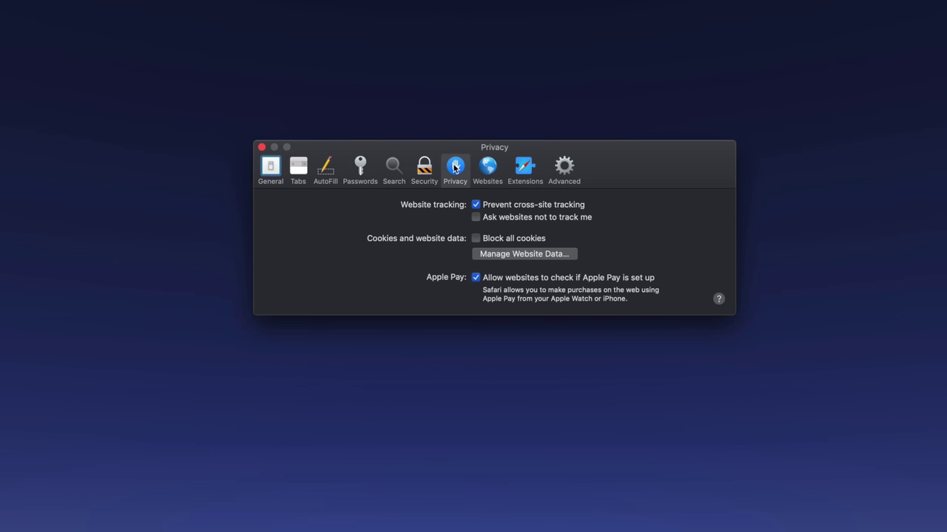
left_click(361, 168)
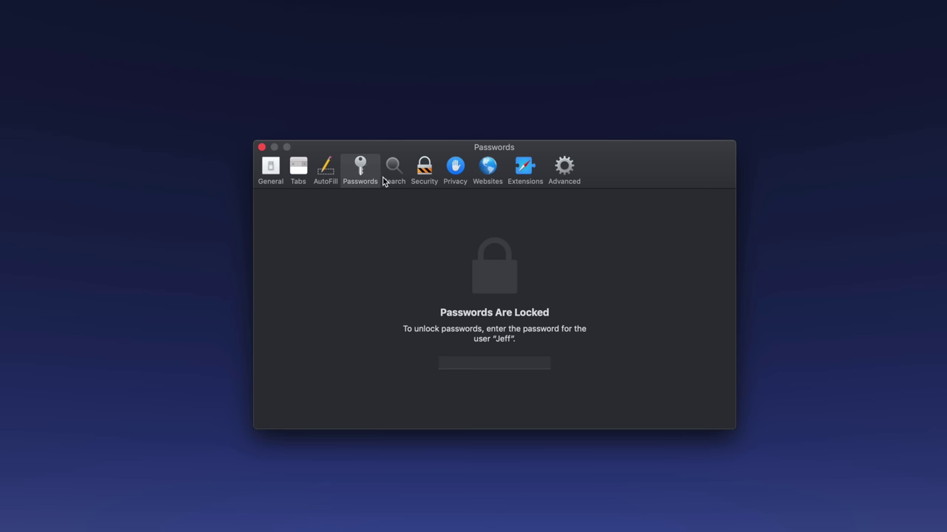
type("•••••")
key("Return")
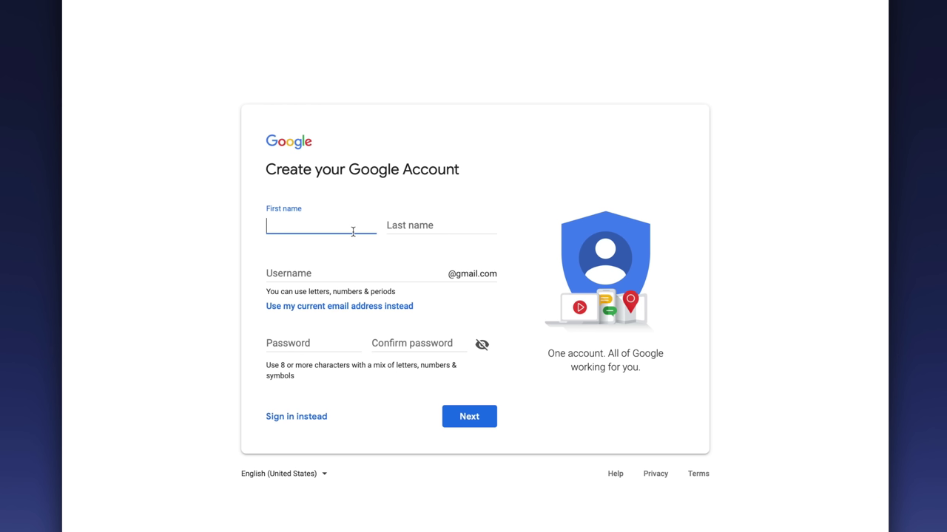
- Enter the first name, last name and a username on the Google form, then take Safari's suggested strong password
key("Tab")
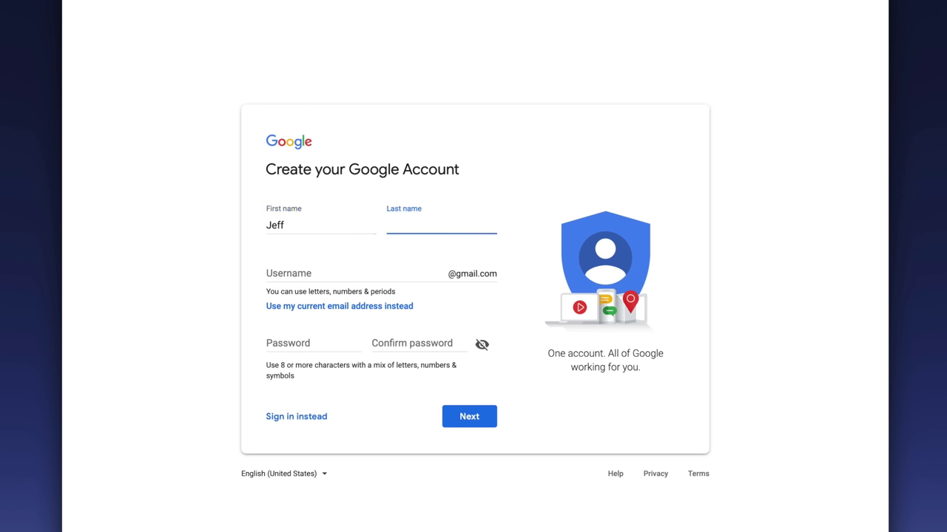
key("Tab")
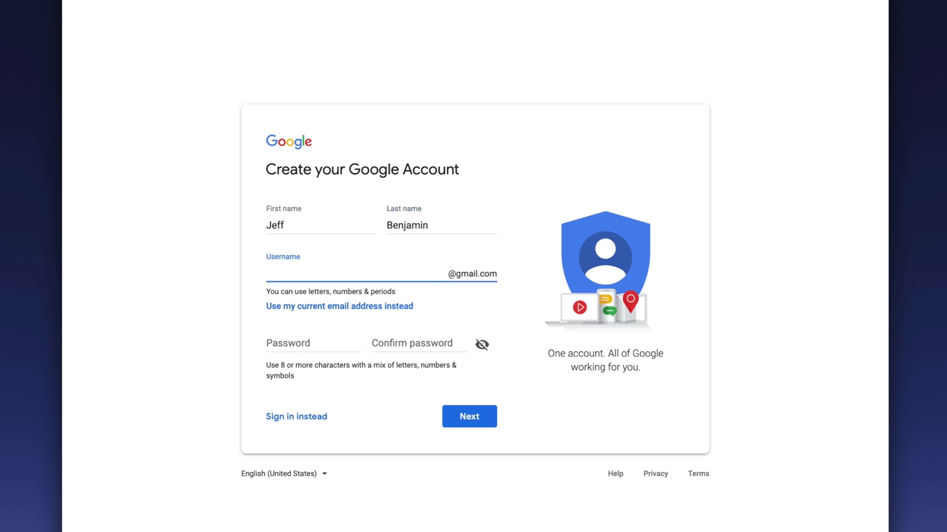
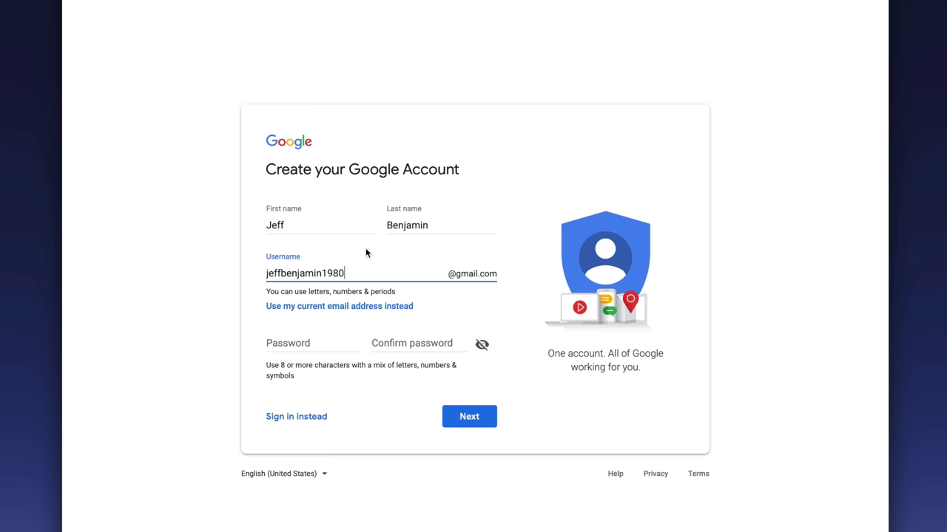
left_click(299, 344)
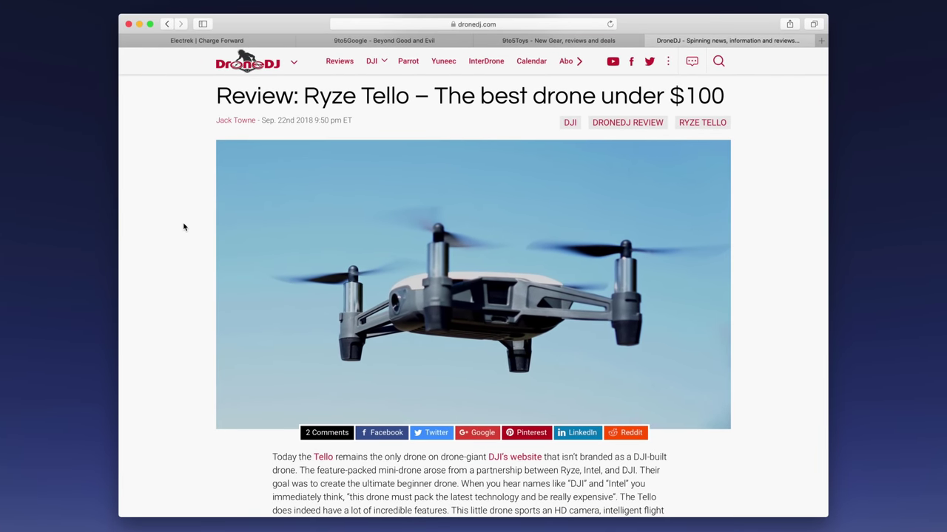
- Turn on 'Show website icons in tabs' in Safari's Tabs preferences and close the preferences
key("super+comma")
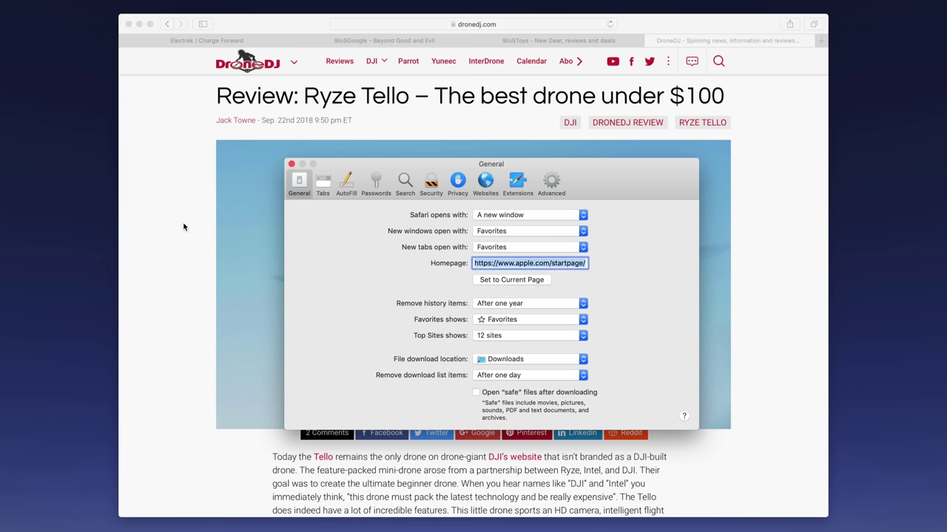
left_click(320, 185)
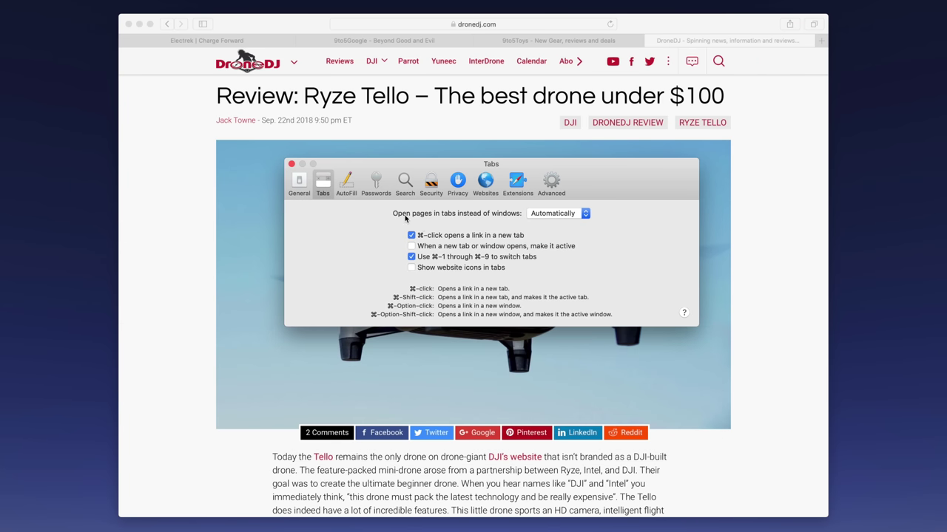
left_click(411, 268)
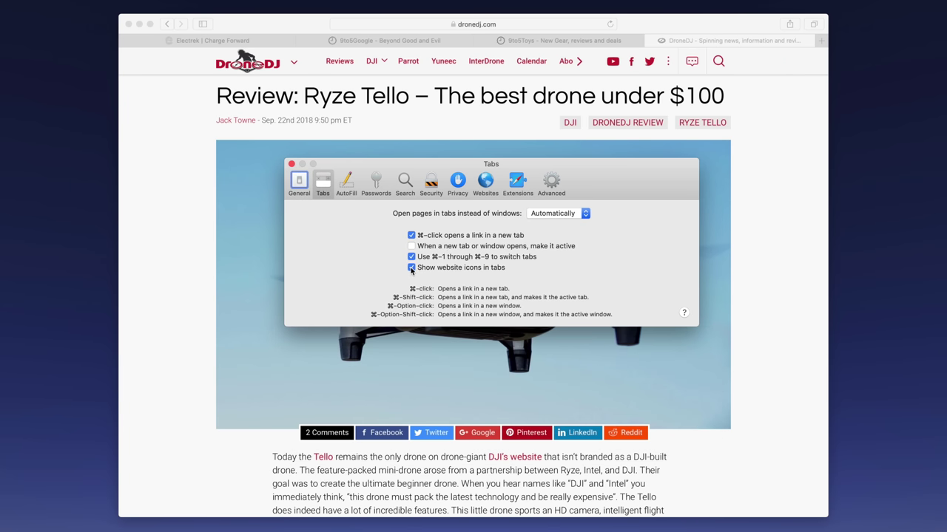
left_click(291, 164)
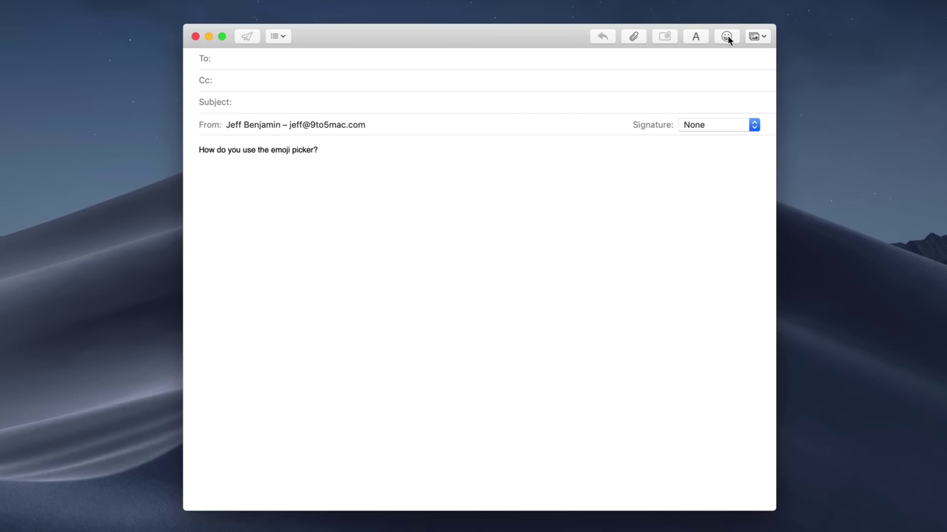
- Search the emoji picker for 'ponder' and insert the thinking-face emoji into the message
left_click(659, 114)
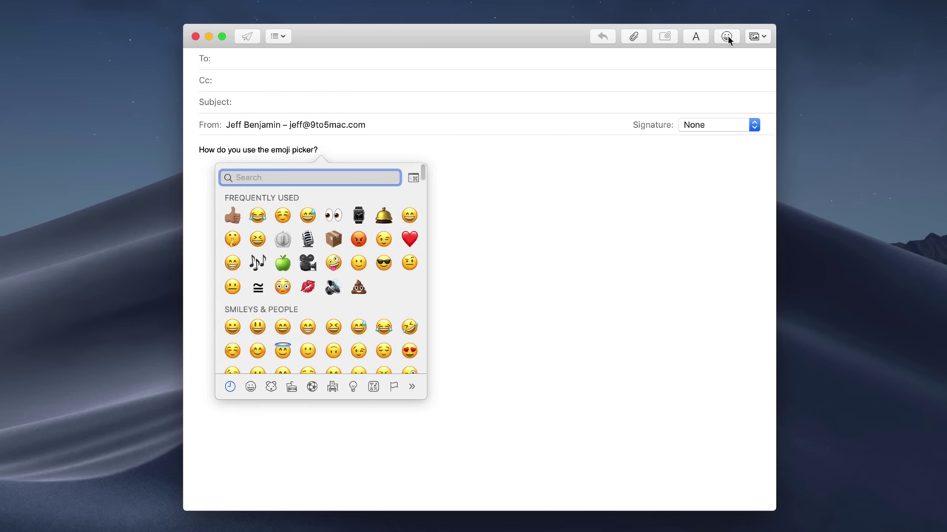
type("ponder")
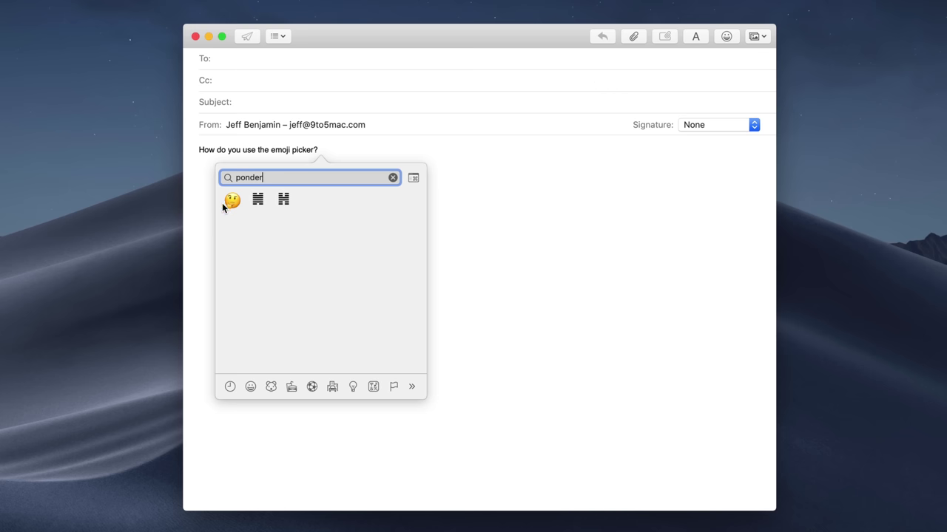
left_click(231, 201)
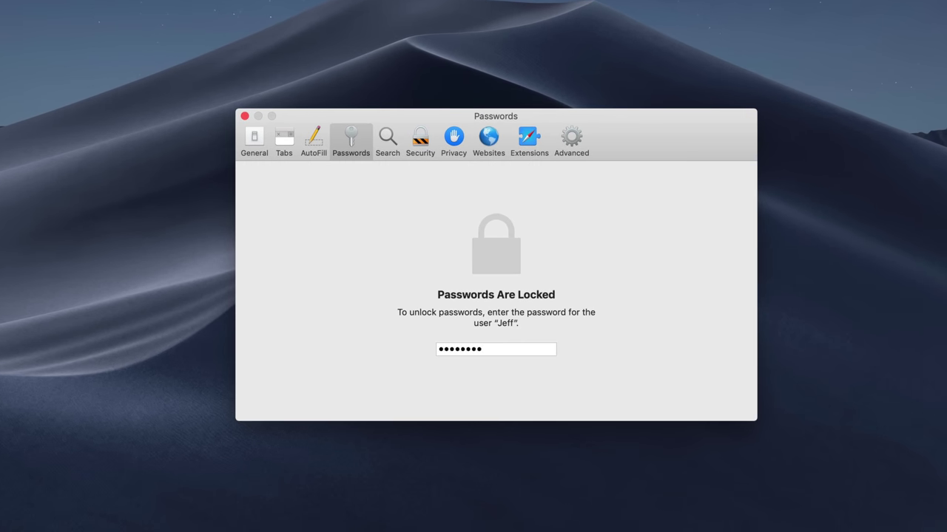
- Submit the account password to reveal the saved lensrentals.com login
key("Return")
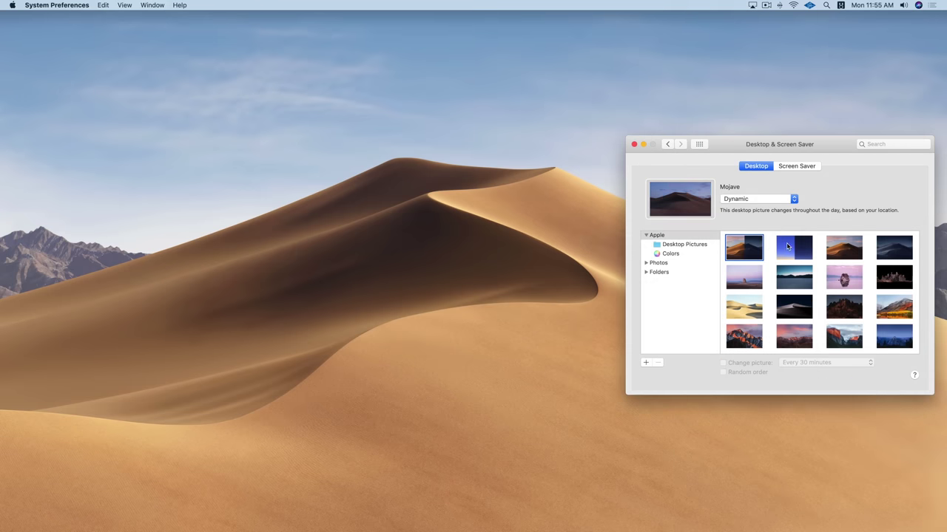
- Preview Solar Gradients, Mojave Day, Mojave Night and Desert 1–7, then keep Desert 1 and close the window
left_click(790, 246)
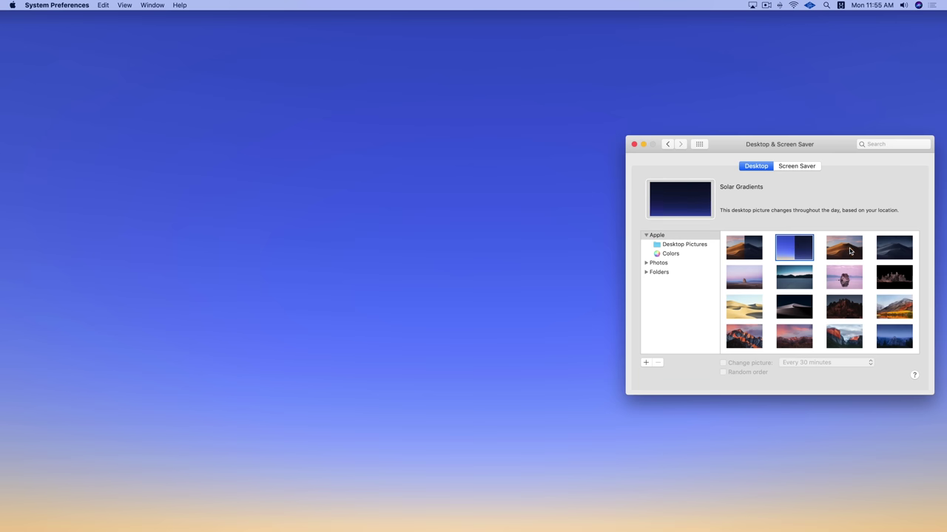
left_click(850, 251)
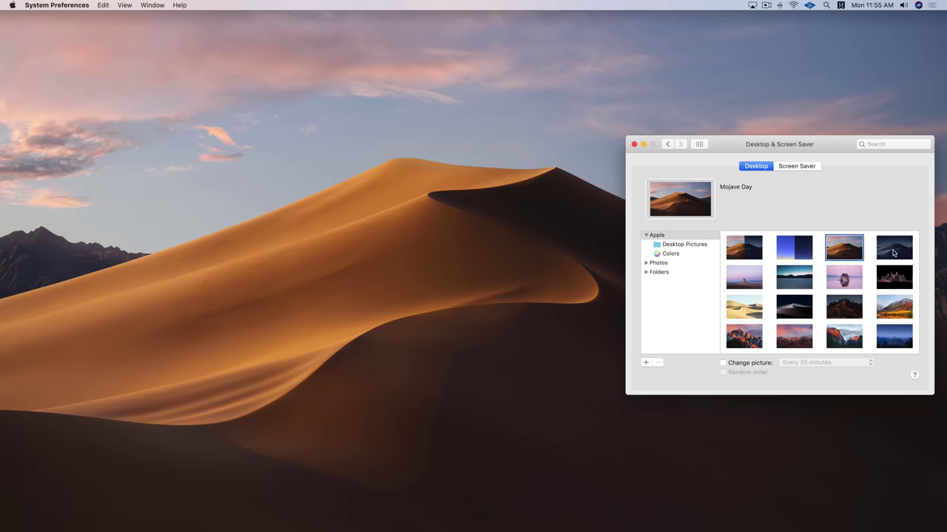
left_click(893, 253)
left_click(745, 280)
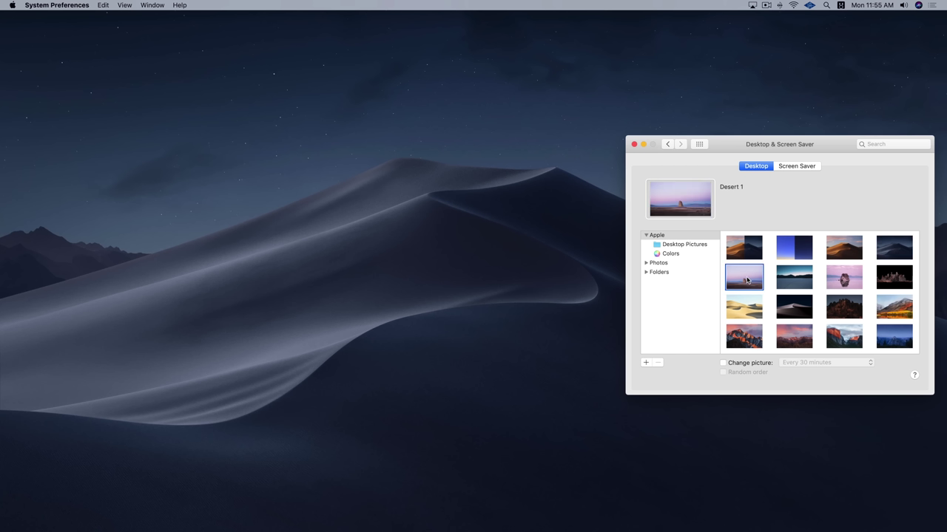
left_click(792, 282)
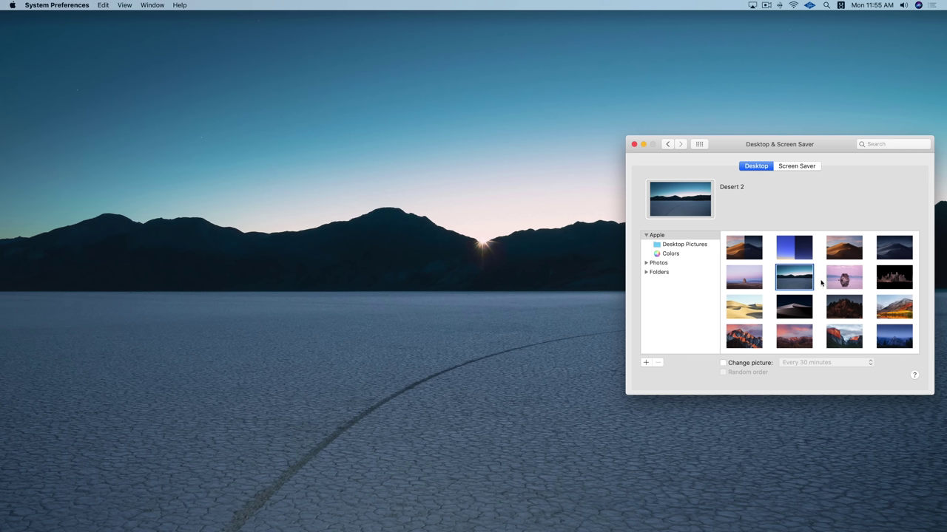
left_click(843, 280)
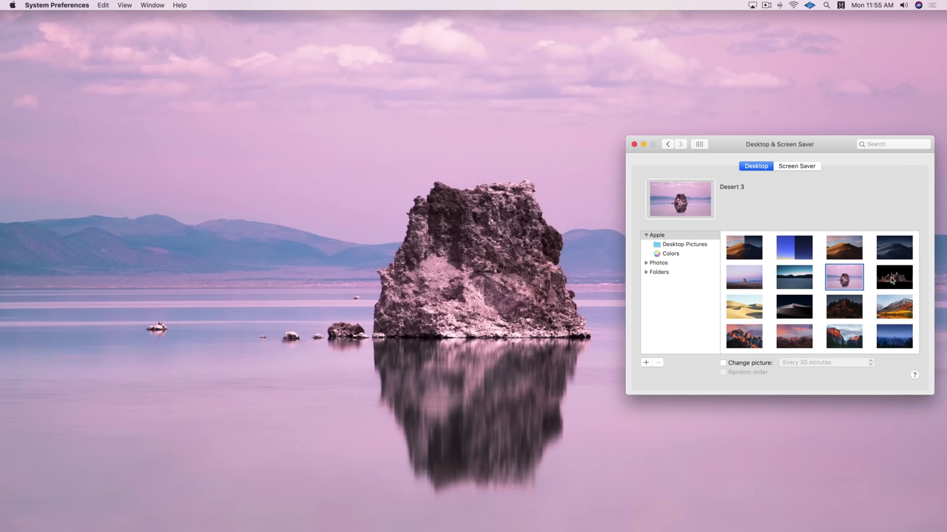
left_click(892, 279)
left_click(757, 308)
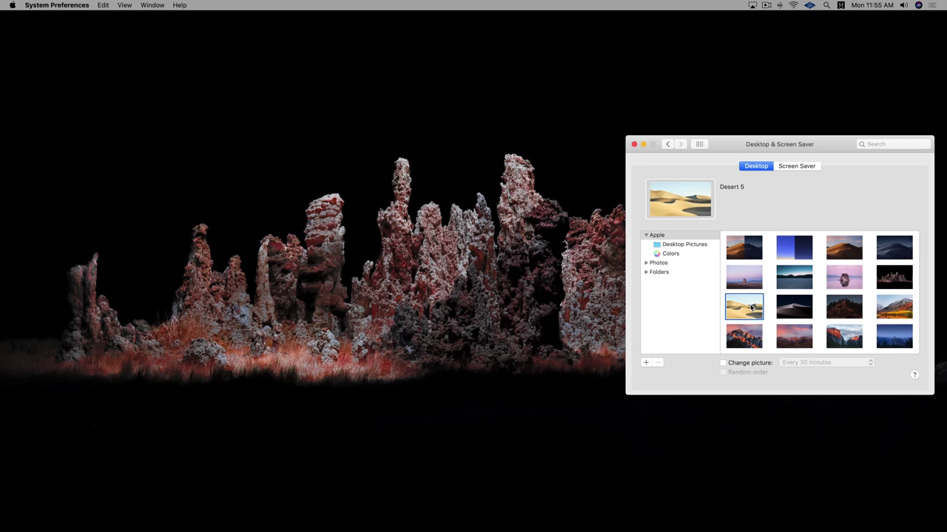
left_click(796, 308)
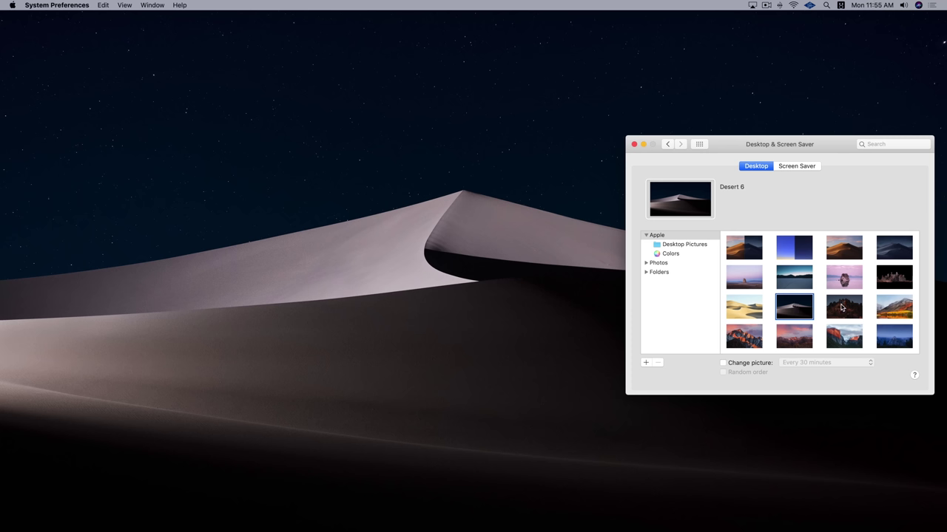
left_click(844, 307)
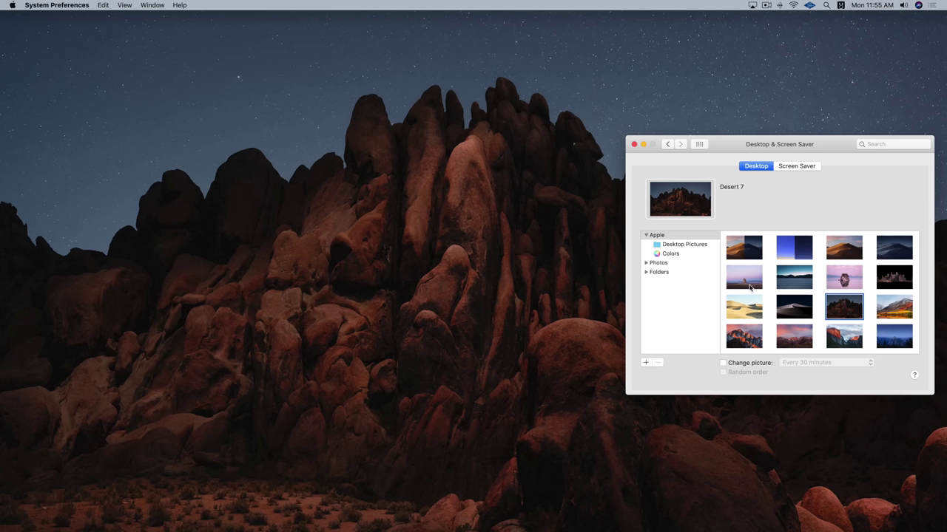
left_click(751, 288)
left_click(634, 145)
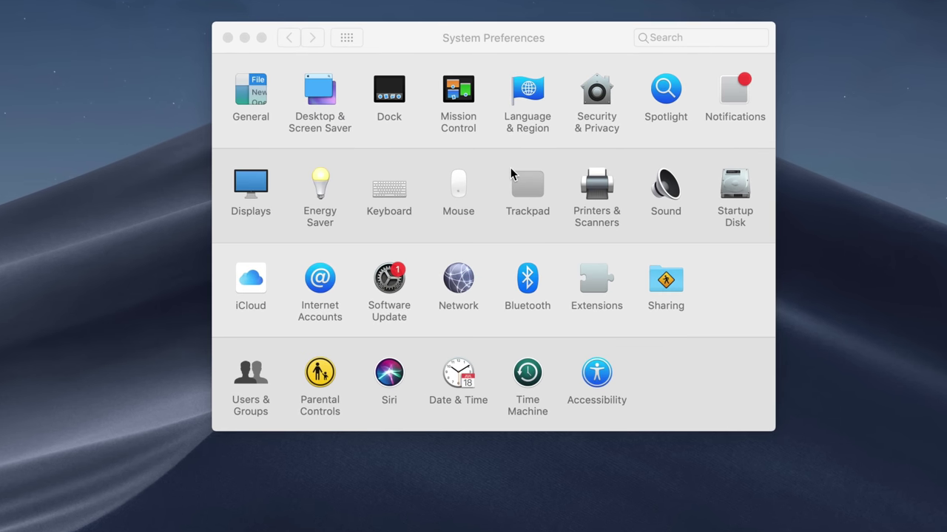
- Bring System Preferences to the front and open the Software Update pane to check for updates
left_click(419, 290)
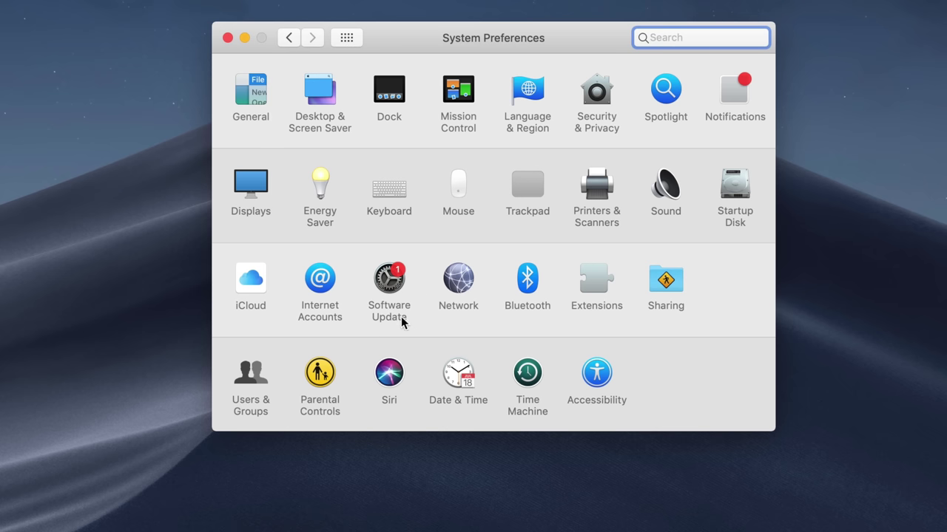
left_click(392, 290)
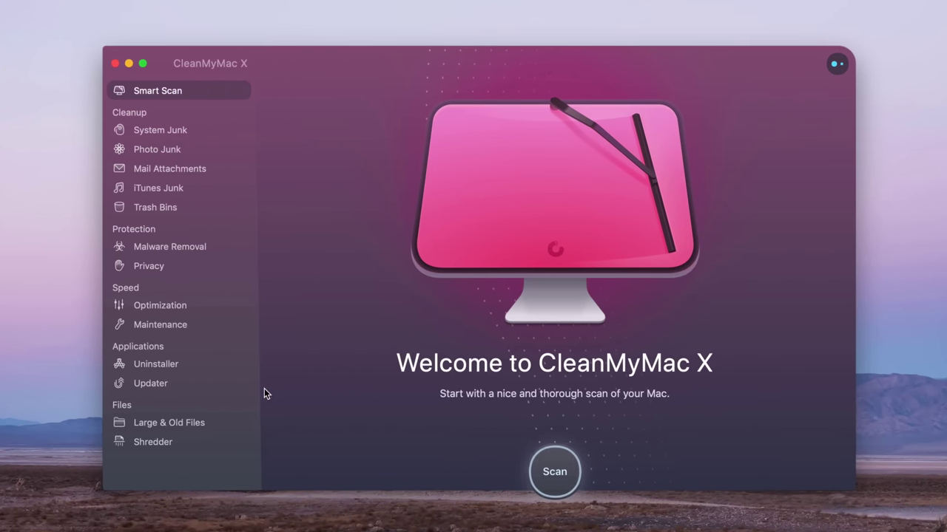
- Scan Large & Old Files in CleanMyMac X (252.5 GB found), then return to Smart Scan
left_click(191, 423)
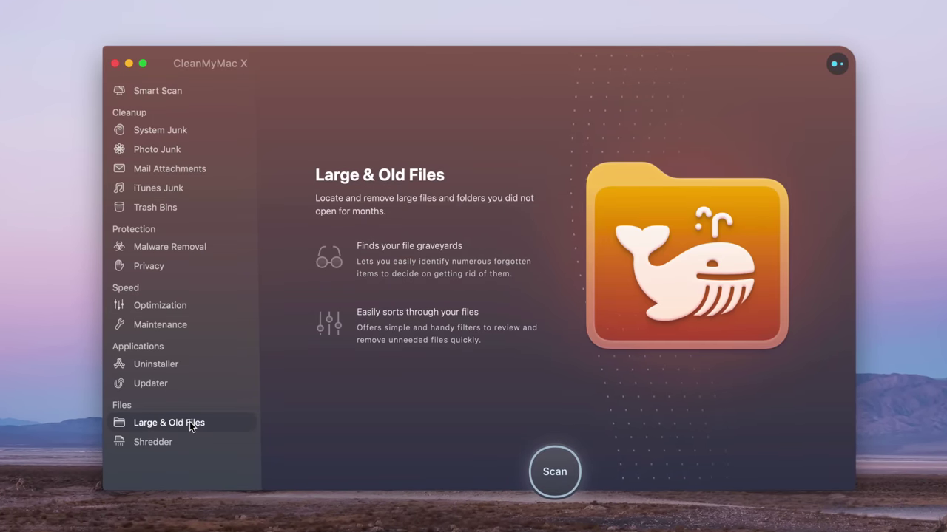
left_click(567, 474)
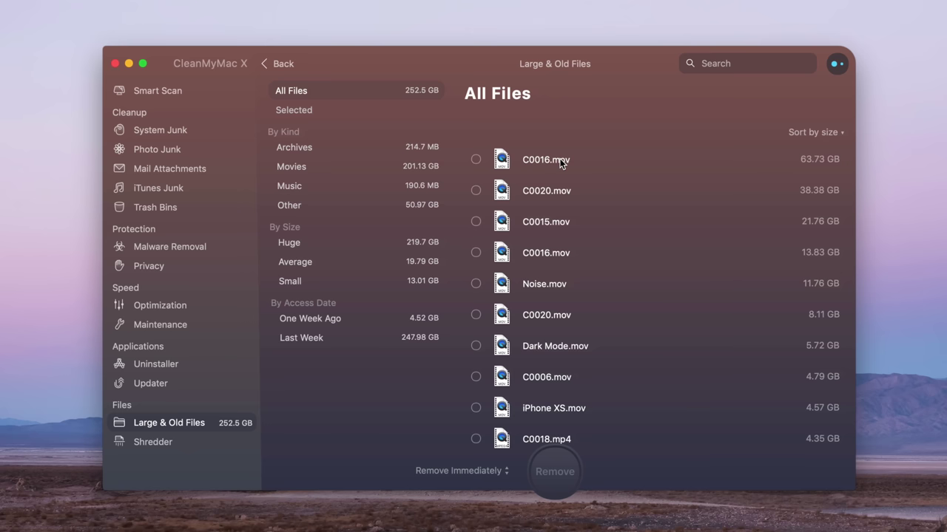
left_click(159, 86)
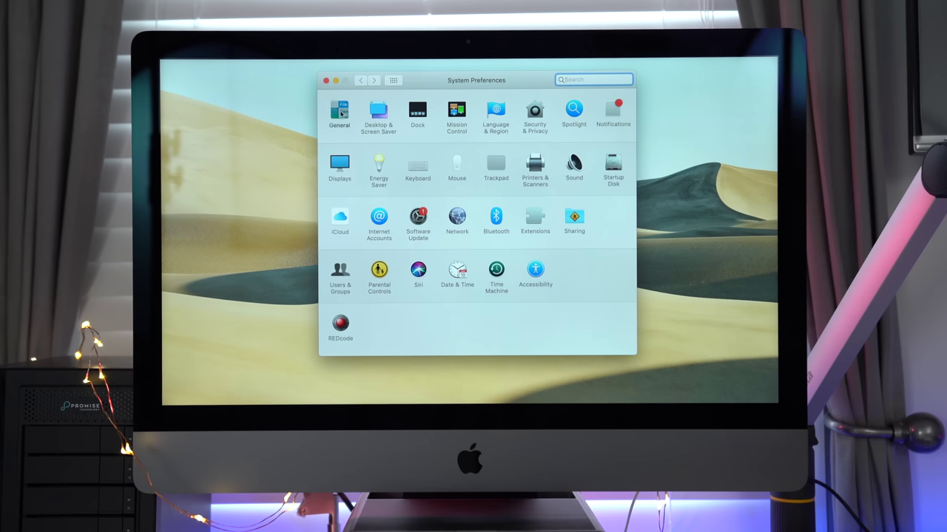
- Choose the Dark appearance in the General preferences pane
left_click(338, 110)
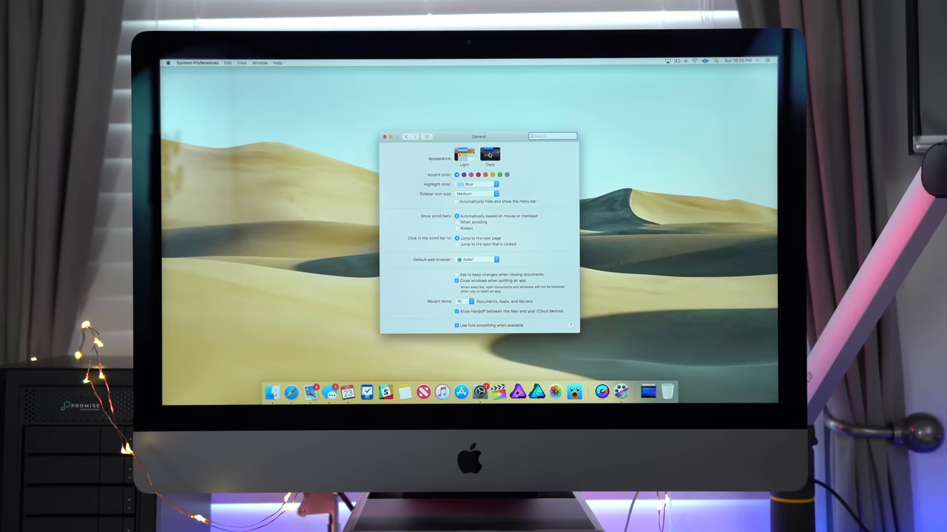
left_click(489, 154)
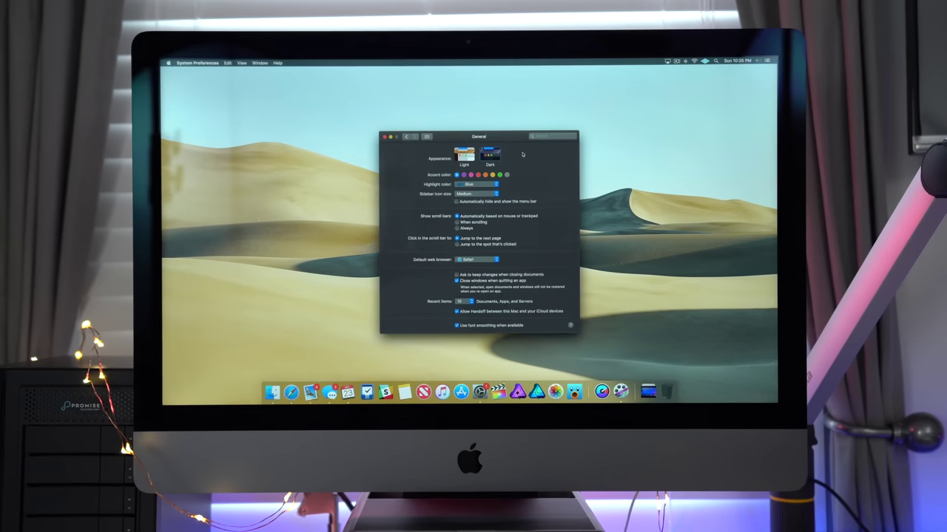